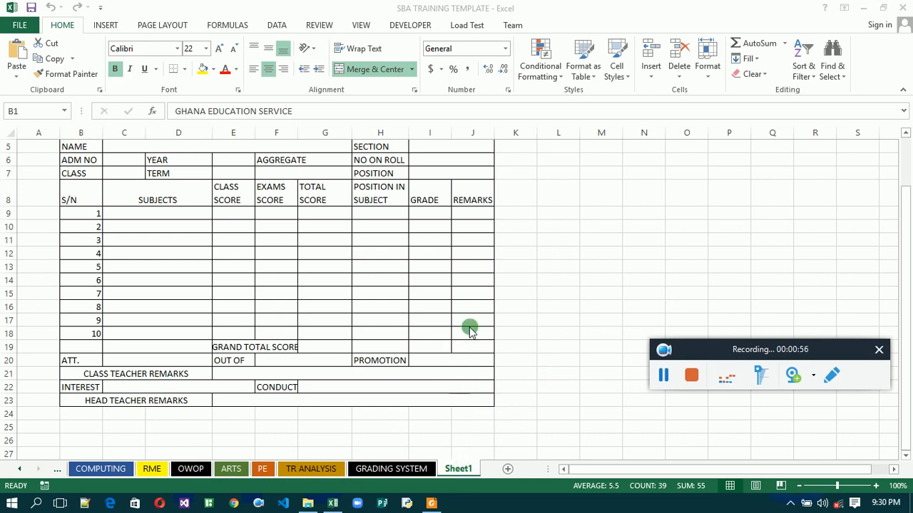
Delete the Sheet1 worksheet containing the report card layout from the workbook
click(458, 471)
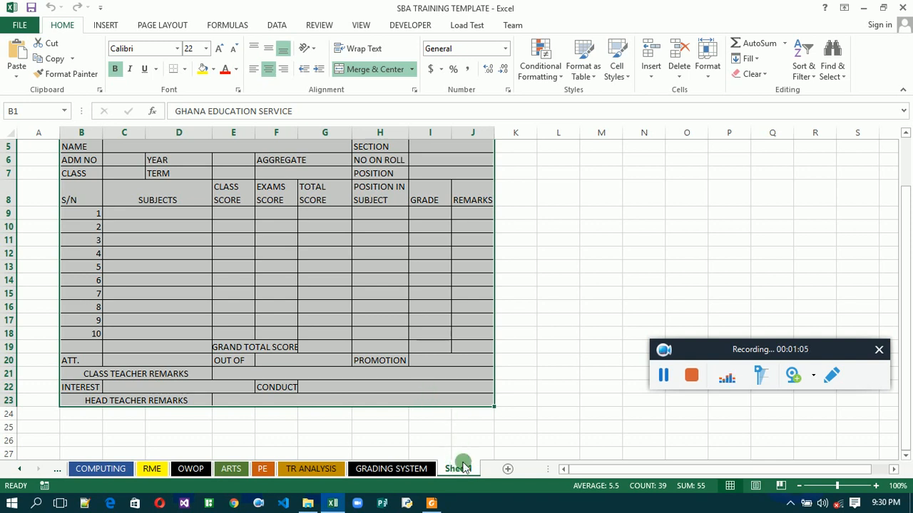
right_click(462, 468)
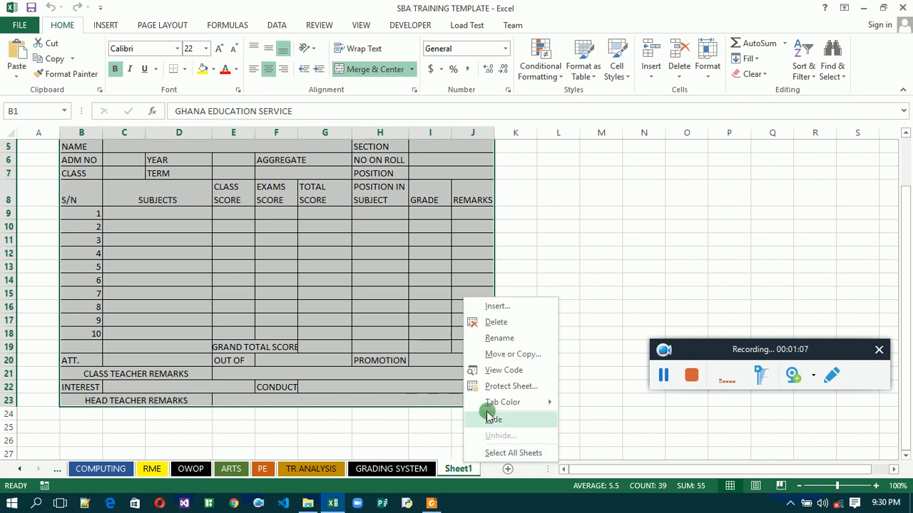
click(495, 323)
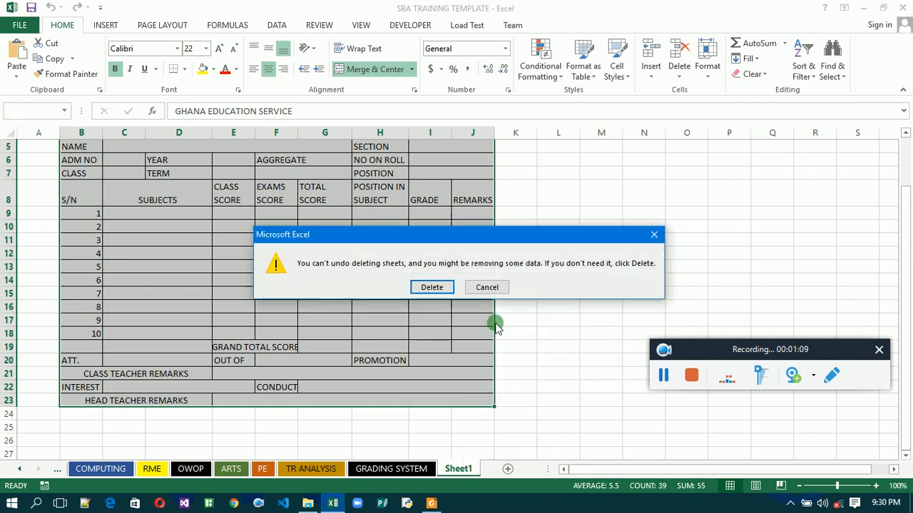
click(440, 285)
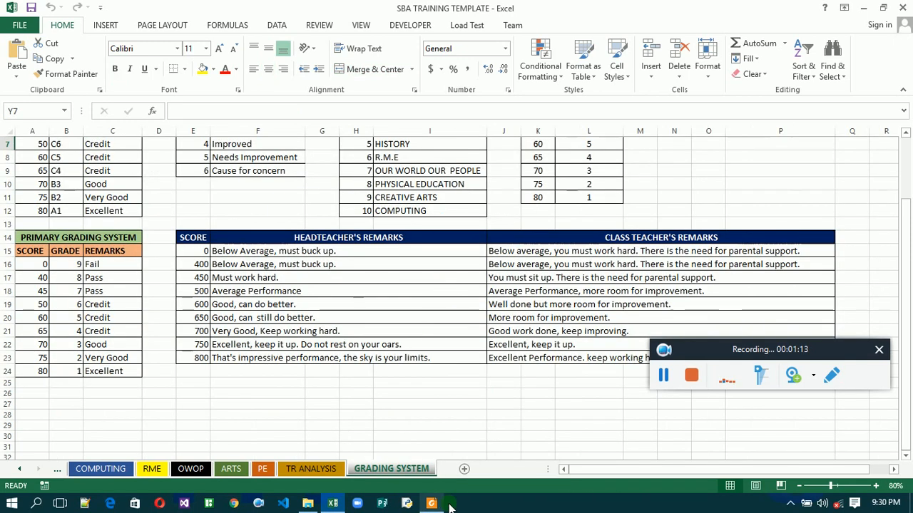
Add a new blank worksheet after GRADING SYSTEM and enter the title MASTER LIST in cell A25
click(463, 470)
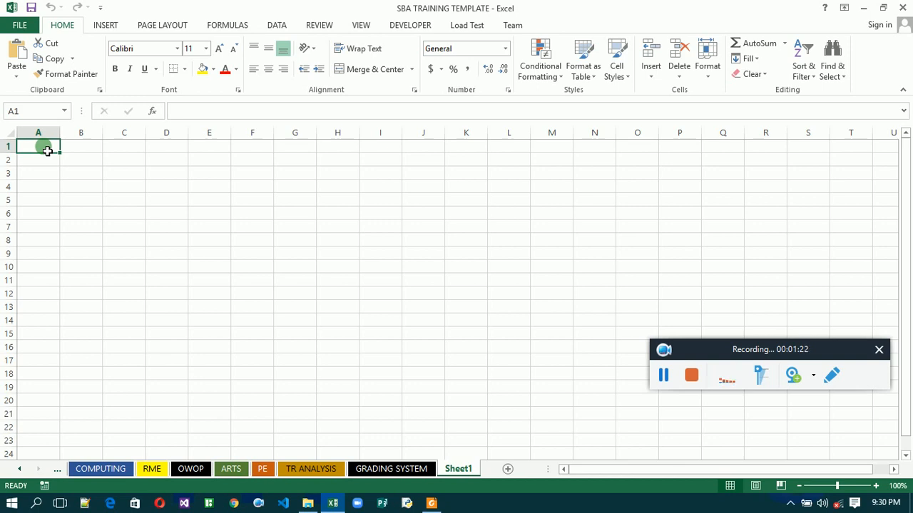
text(MAST)
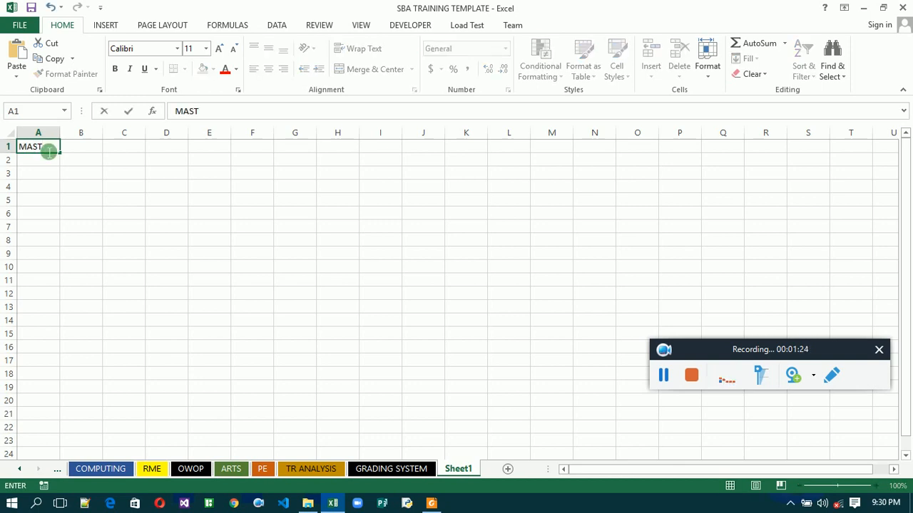
key(Page_Down)
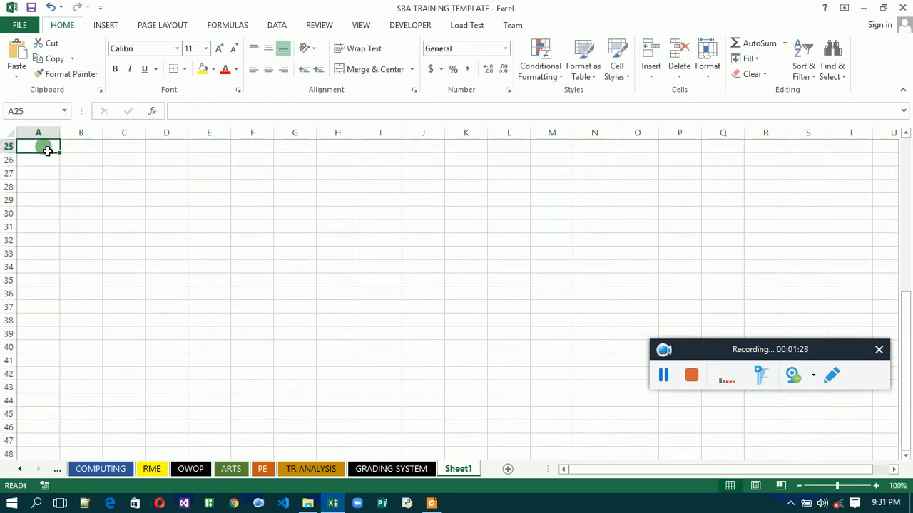
text(MASTER)
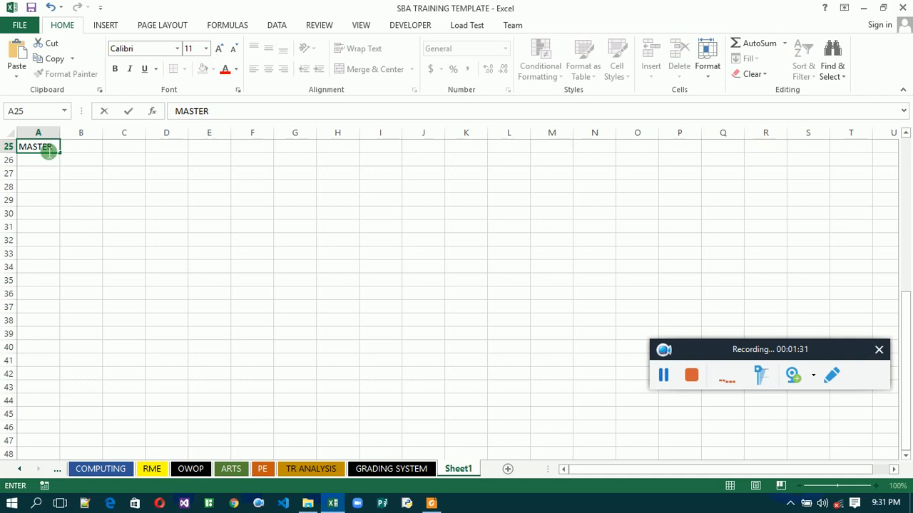
text( LIST)
key(Return)
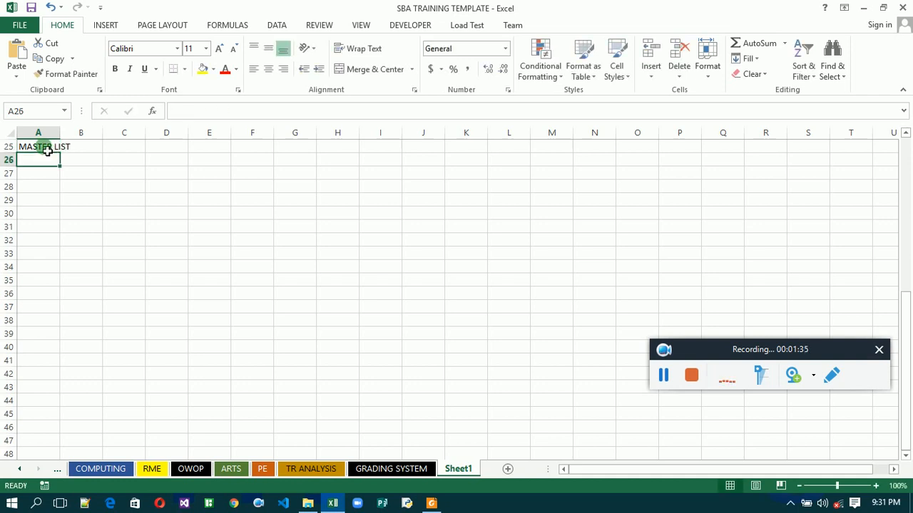
Enter the column headings ID, NAME OF STUDENTS and CLASS in cells A26 to C26, below the title
text(ID)
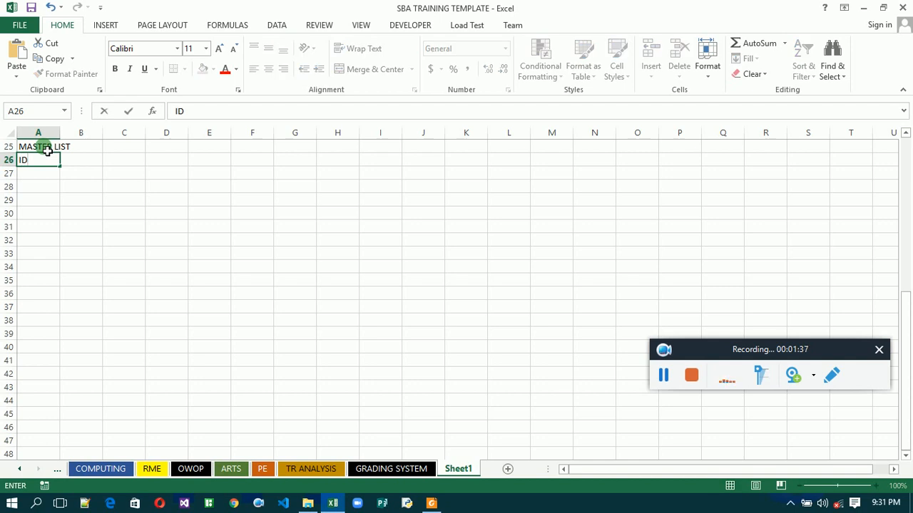
key(Tab)
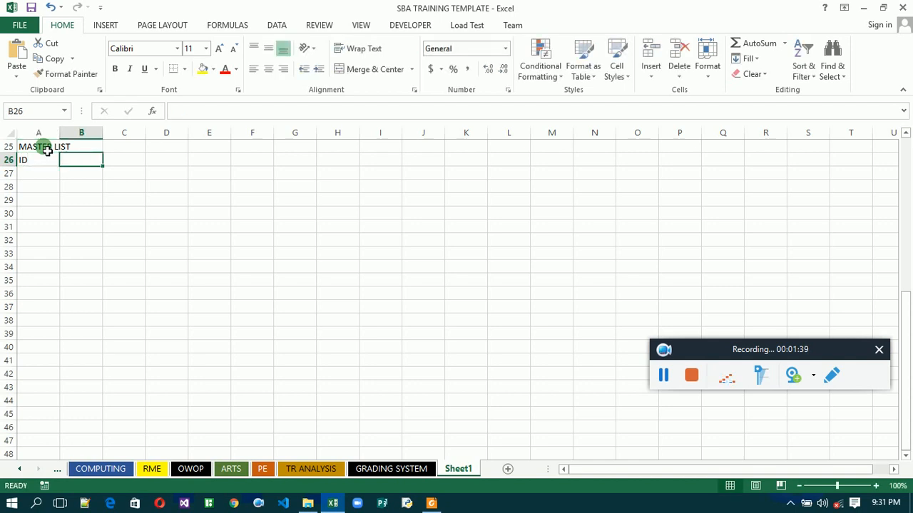
text(S)
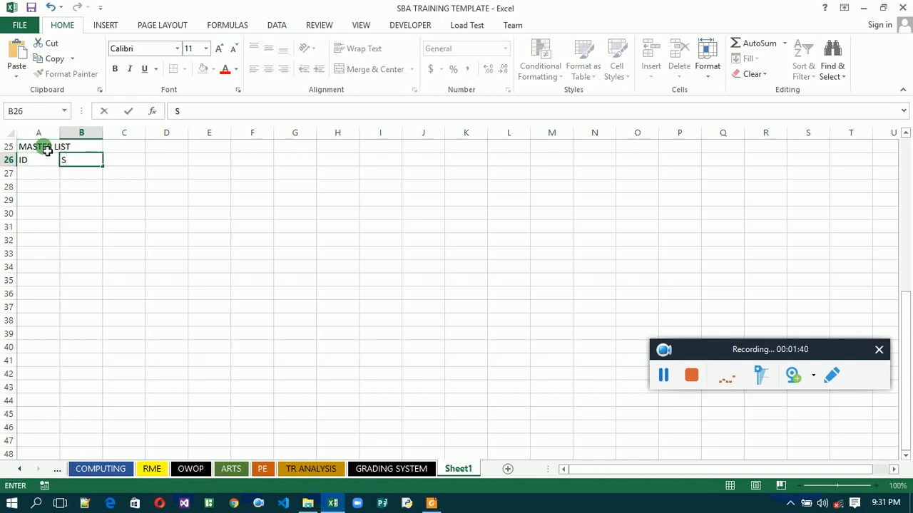
key(BackSpace)
text(NAMEO)
text(P)
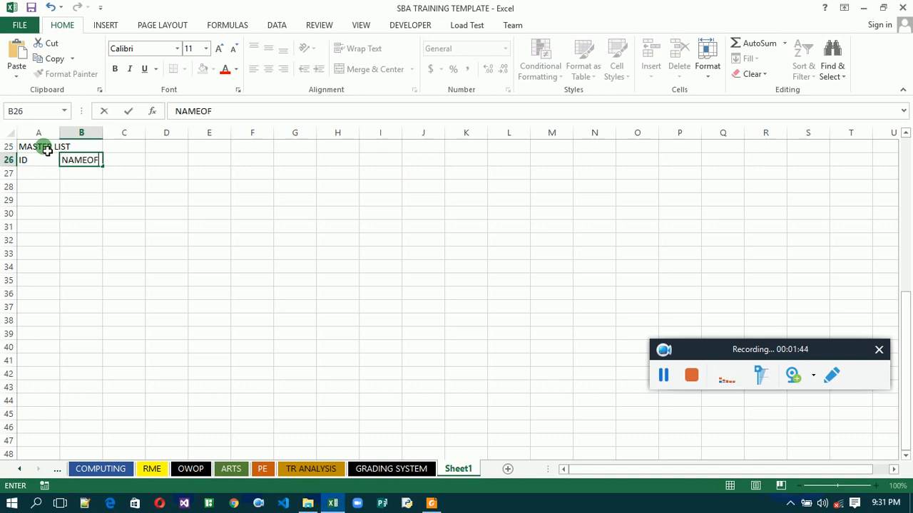
key(BackSpace)
key(BackSpace)
text(OF STUDENT)
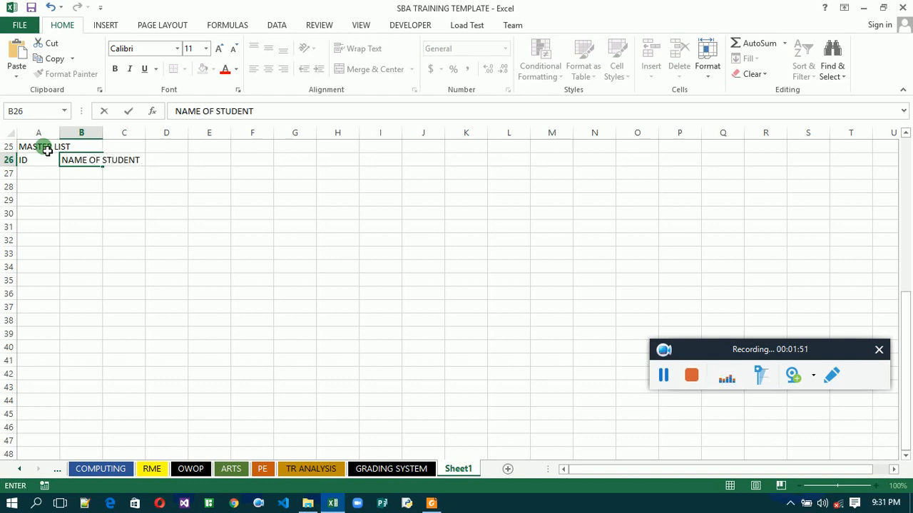
text(S)
key(Tab)
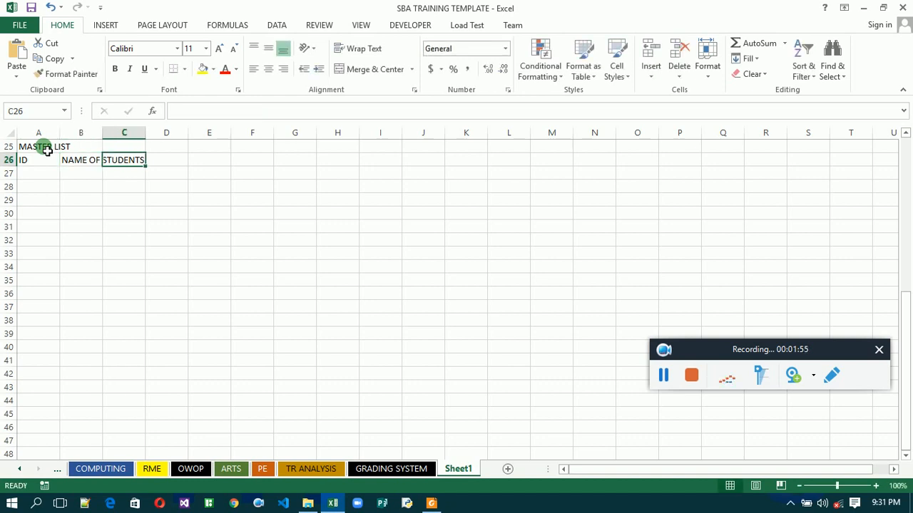
text(CLASS)
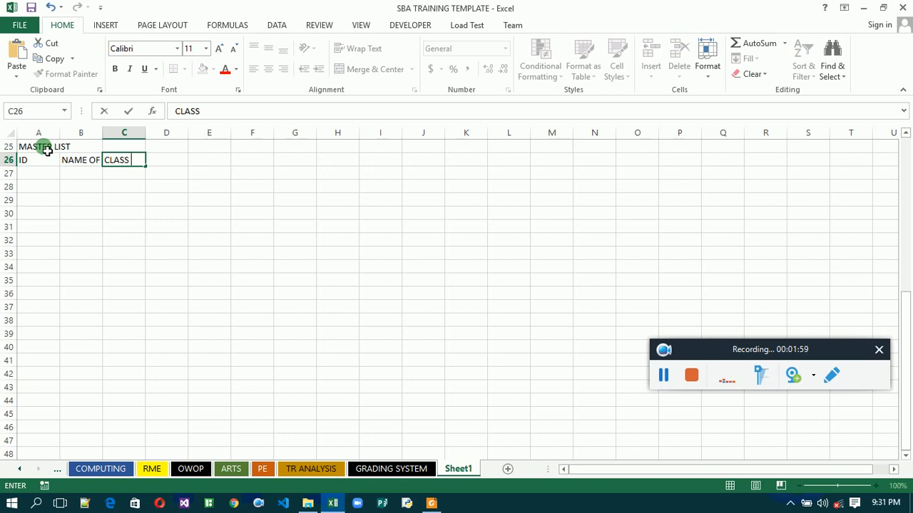
key(Tab)
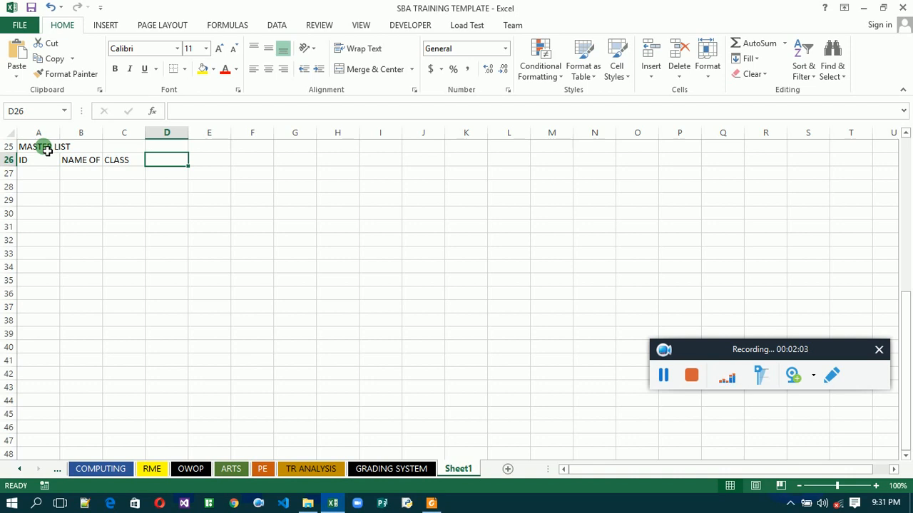
Add the subject headings ENGLISH, SCIENCE and MATHS in cells D26 to F26
text(E)
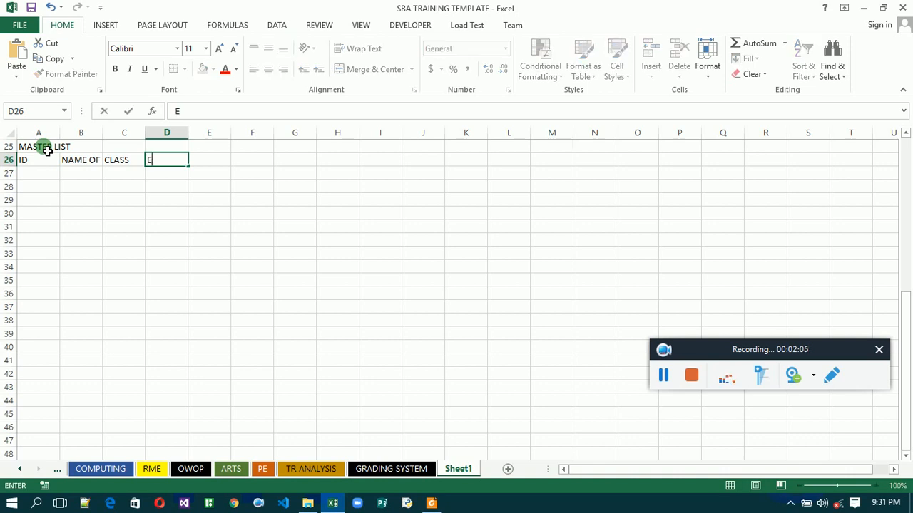
text(NGLISH)
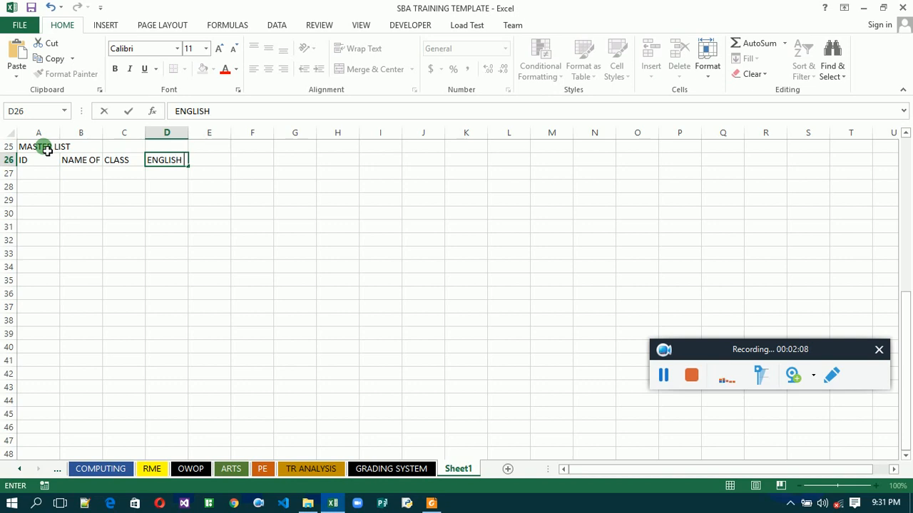
key(Tab)
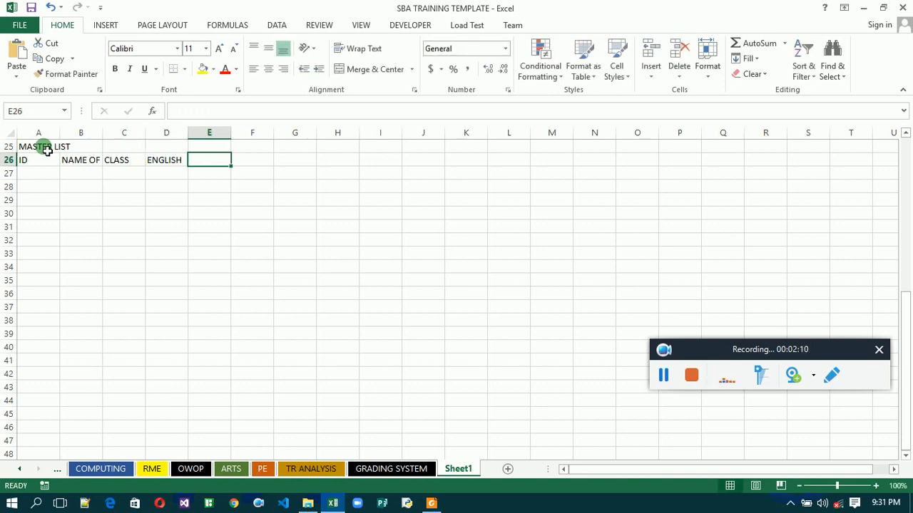
text(SC)
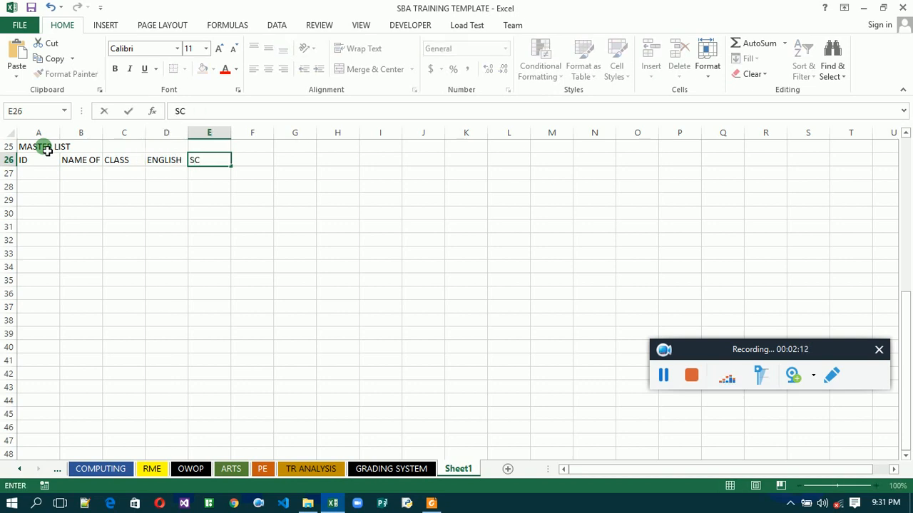
text(IENCE)
key(Tab)
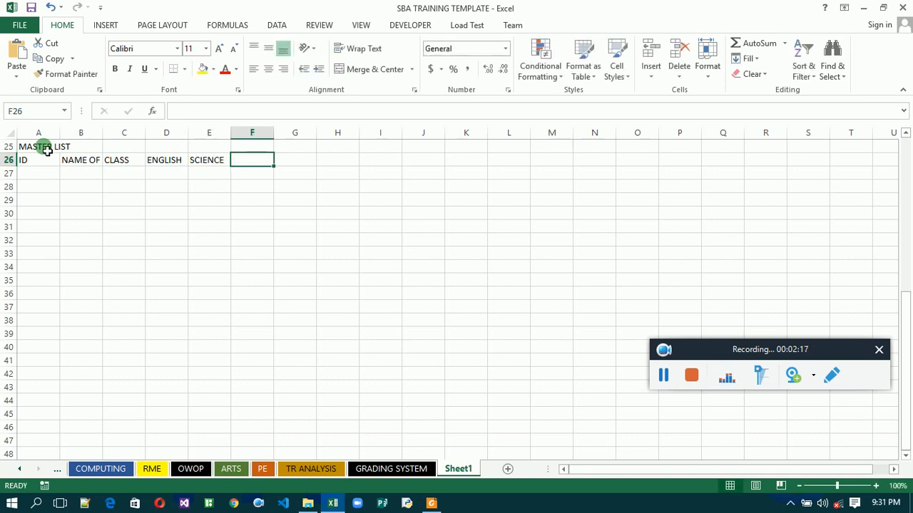
text(MATHS)
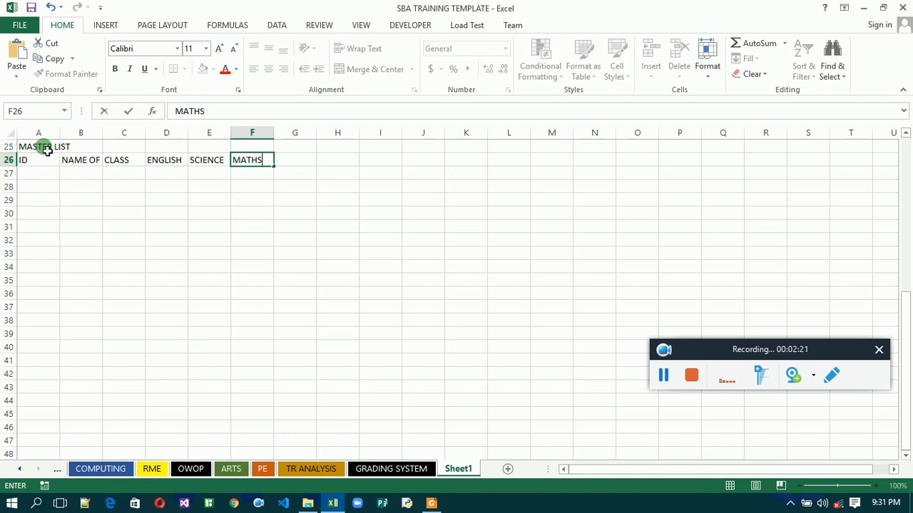
key(Tab)
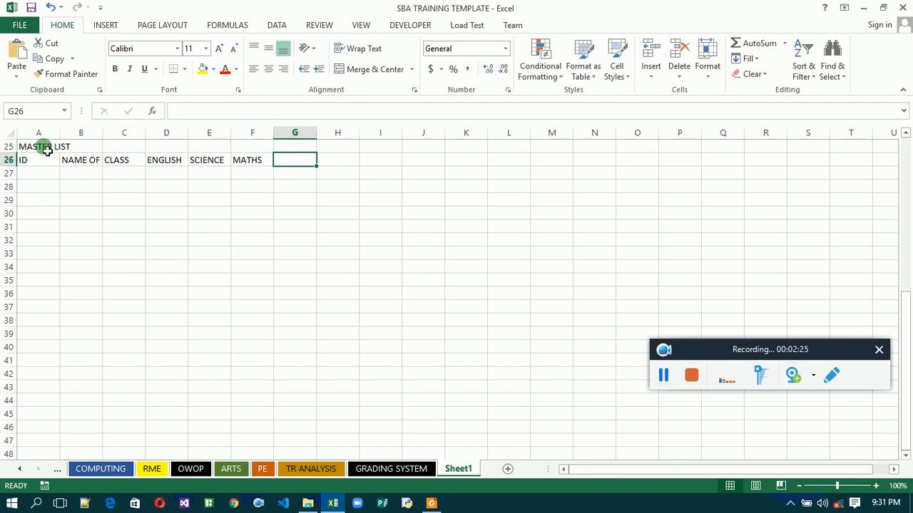
Add the subject headings HISTORY and COMPUTING in cells G26 and H26
text(HISTI)
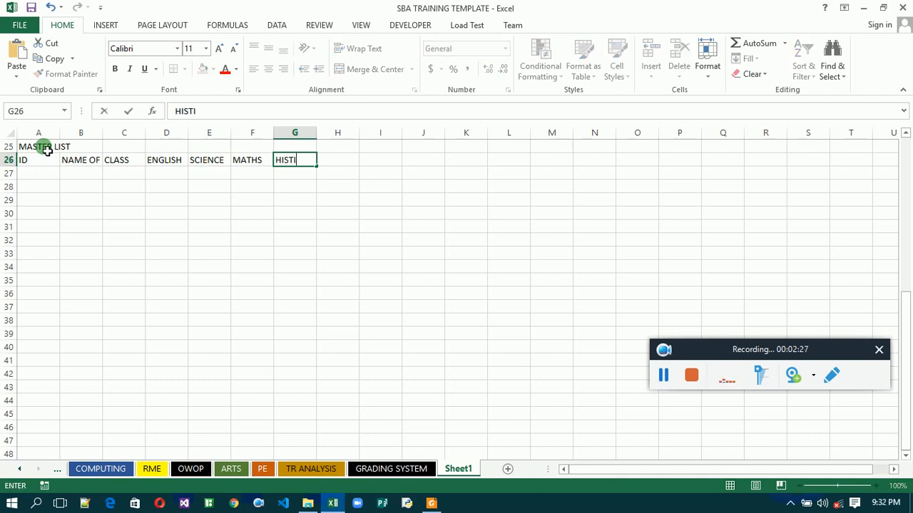
key(BackSpace)
text(ORY)
key(Tab)
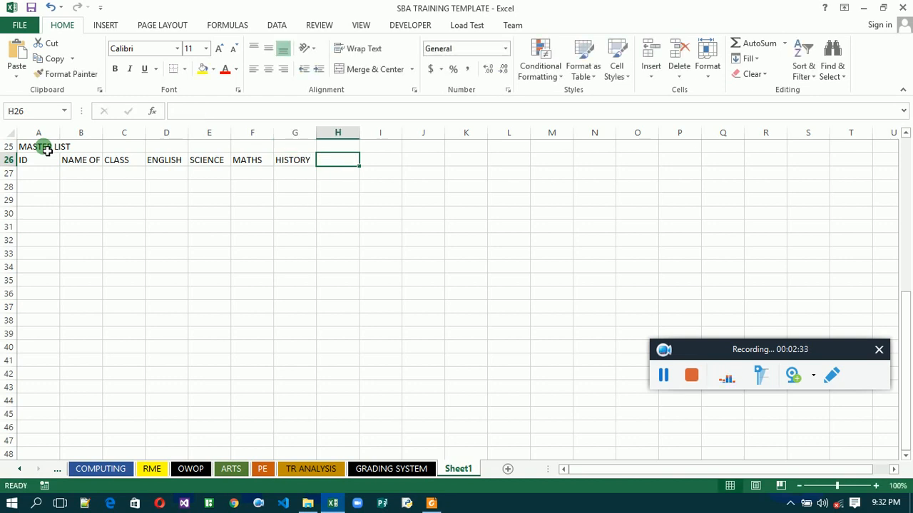
text(C)
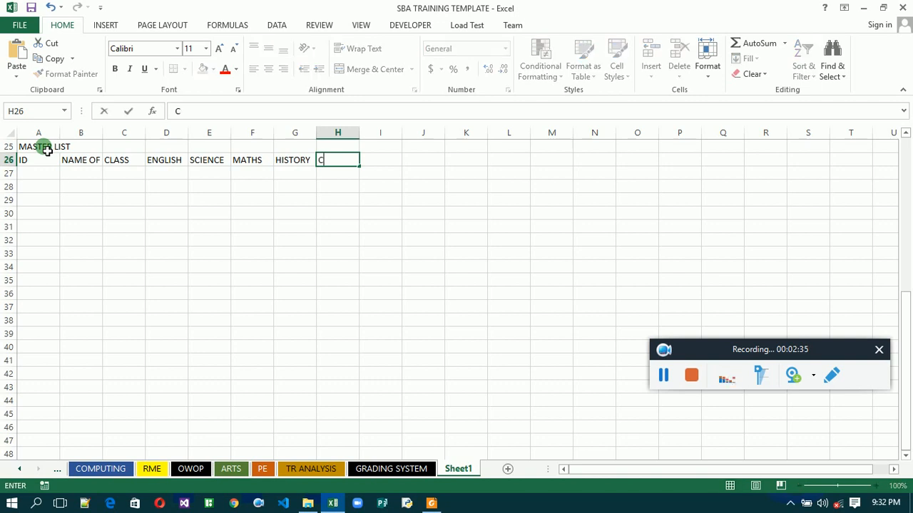
text(OMPUTING)
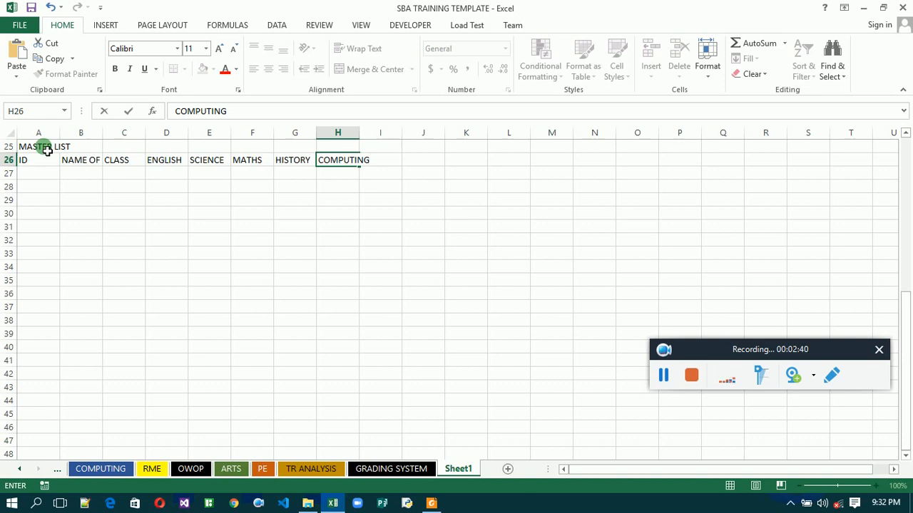
key(ctrl+Return)
key(Right)
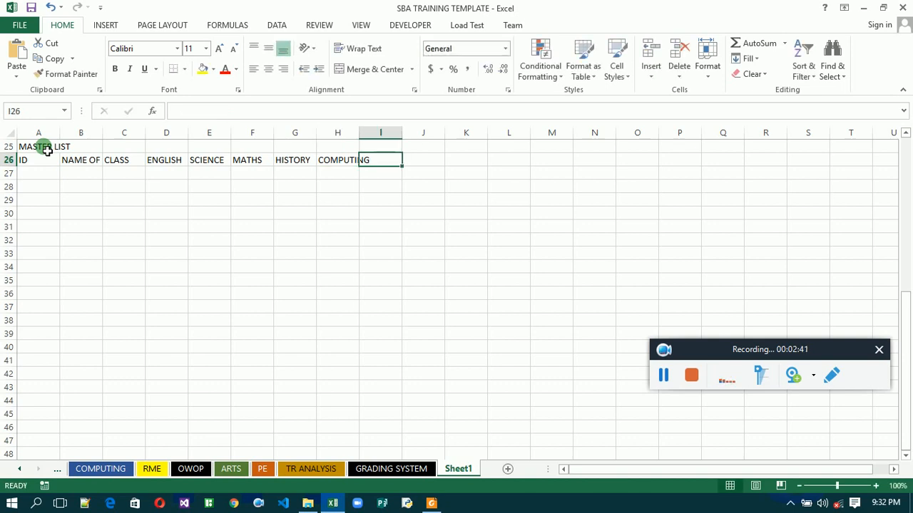
Add the subject headings RME, OWOP and ARTS in cells I26 to K26
text(RM)
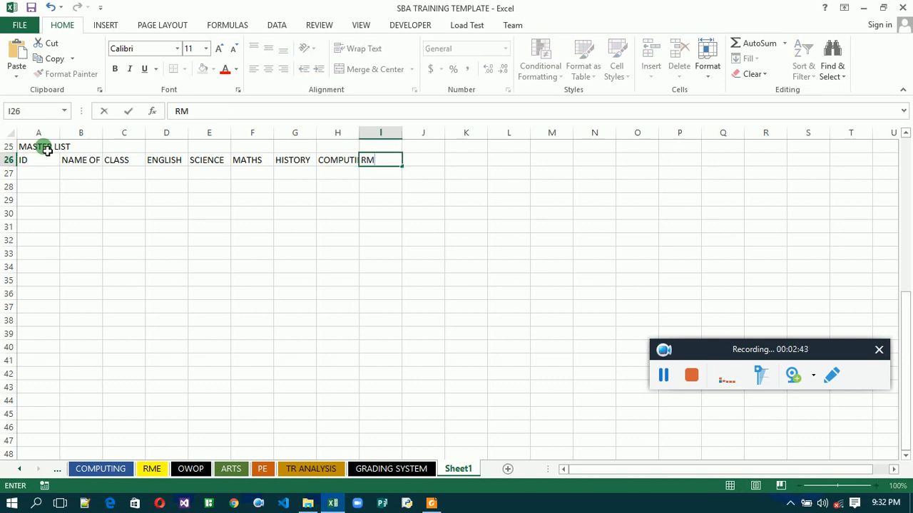
text(E)
key(Tab)
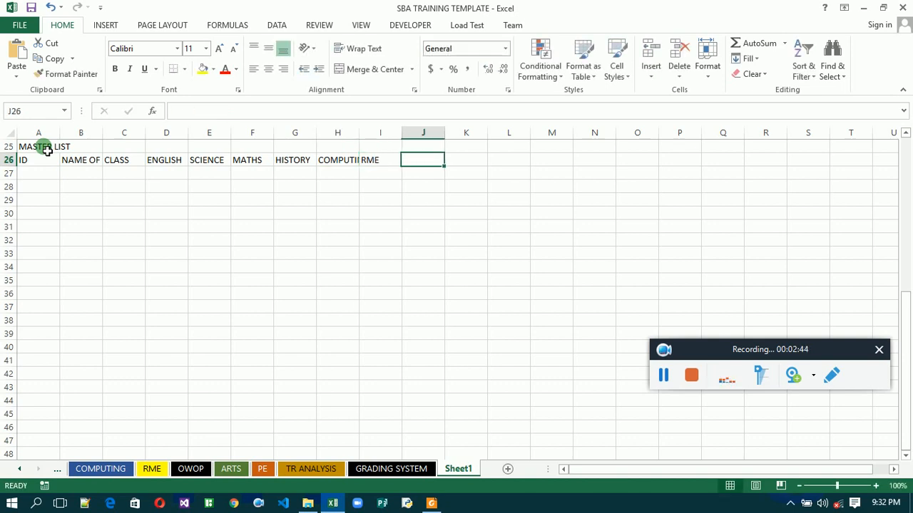
text(OWOP)
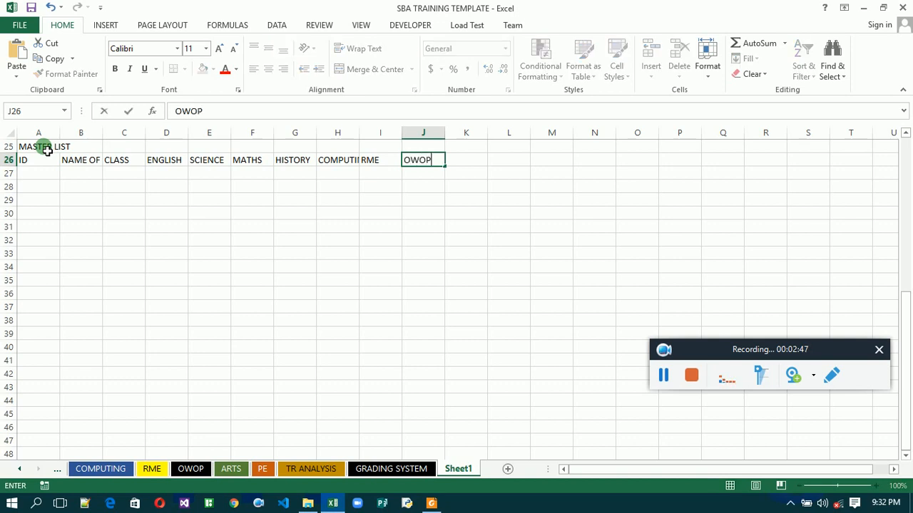
key(Tab)
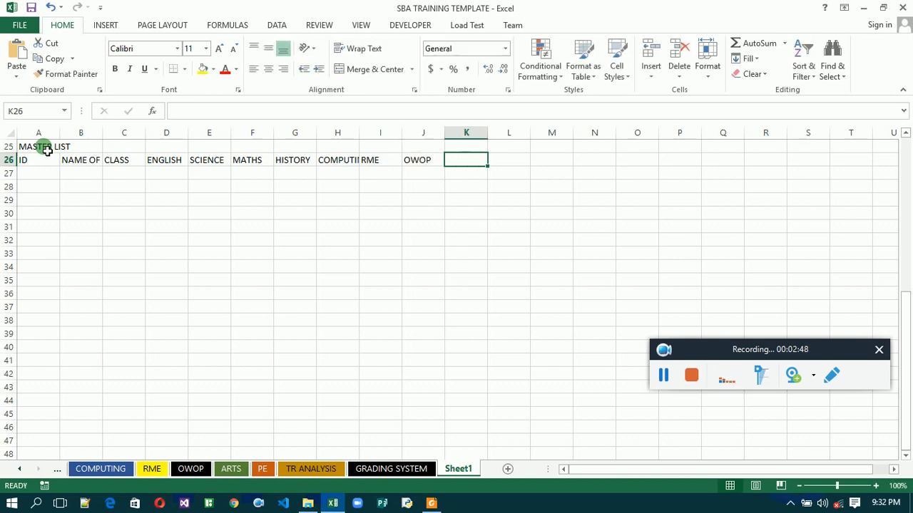
text(ARTS)
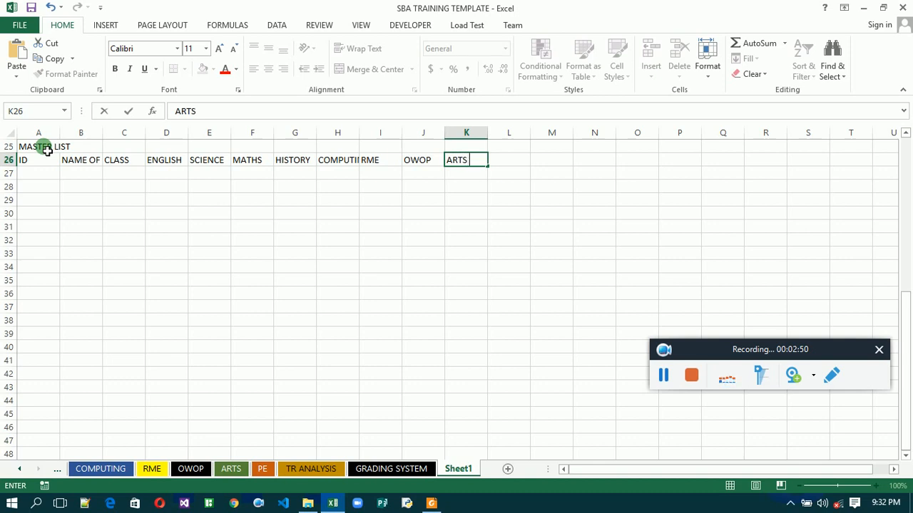
key(Tab)
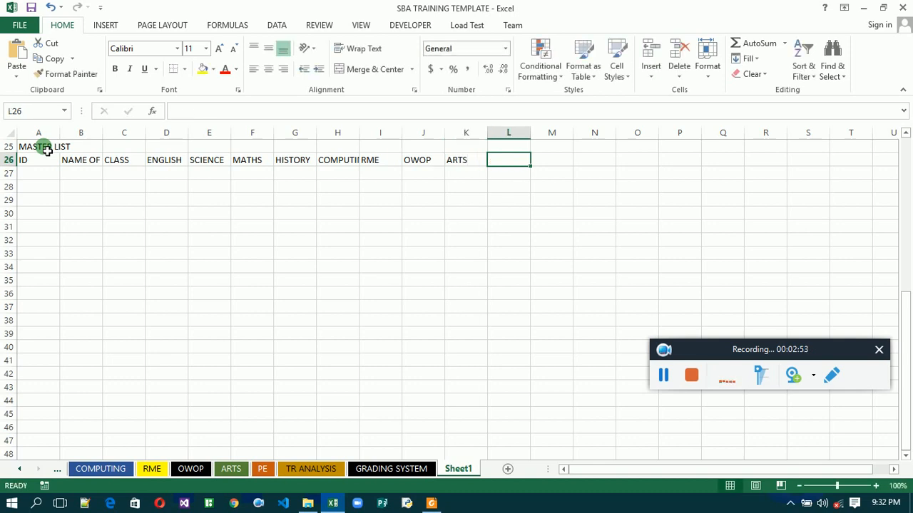
Add the subject headings PE and GHA LANG in cells L26 and M26
text(PE)
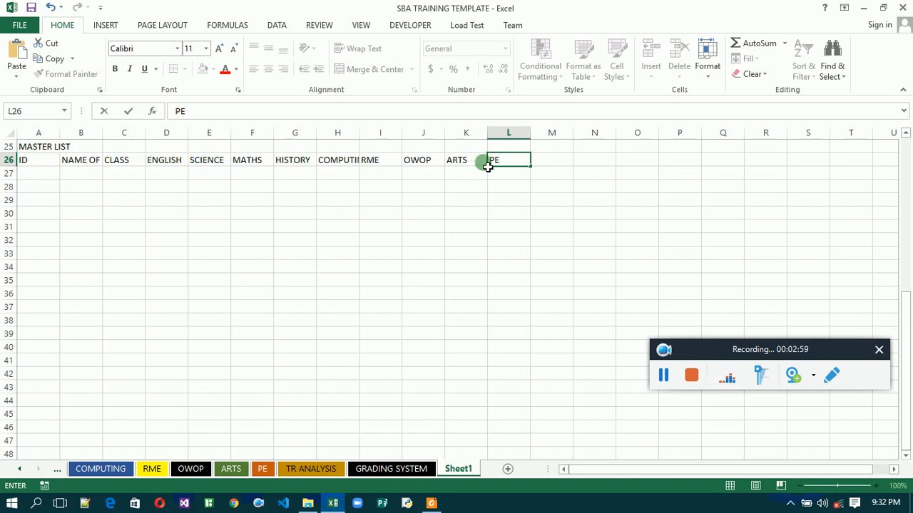
key(Tab)
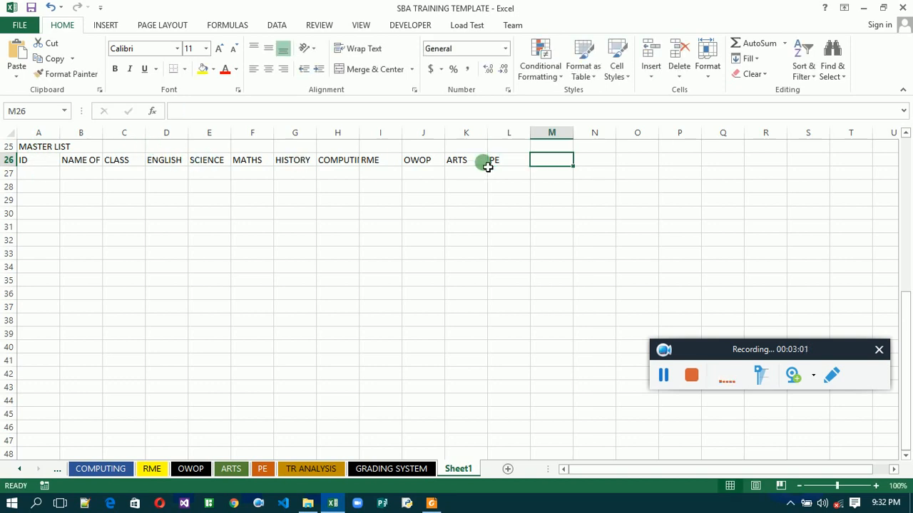
text(GHA LANG)
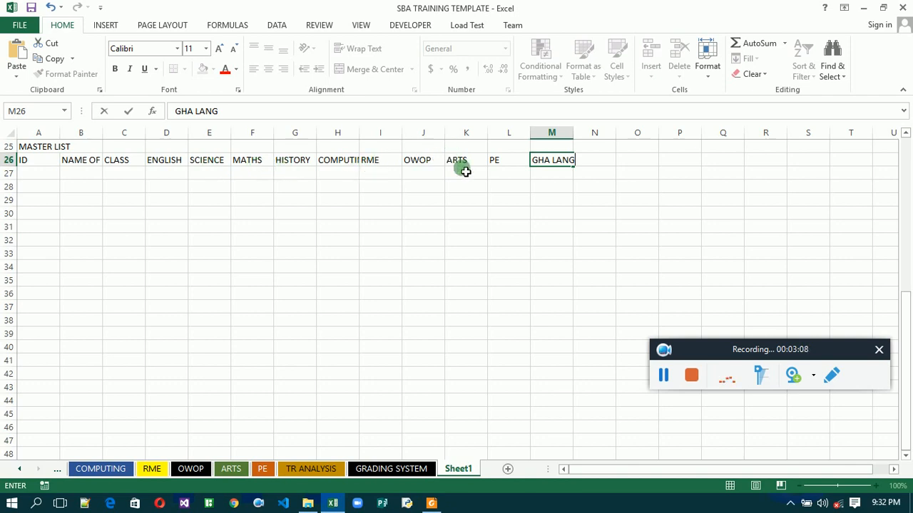
Add the headings GRAND TOTAL and POSITION IN CLASS in cells N26 and O26
click(592, 165)
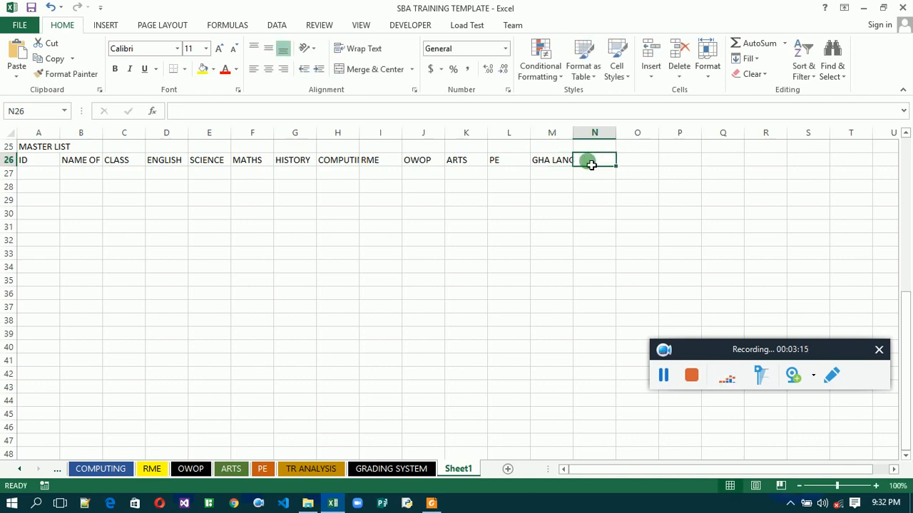
text(G)
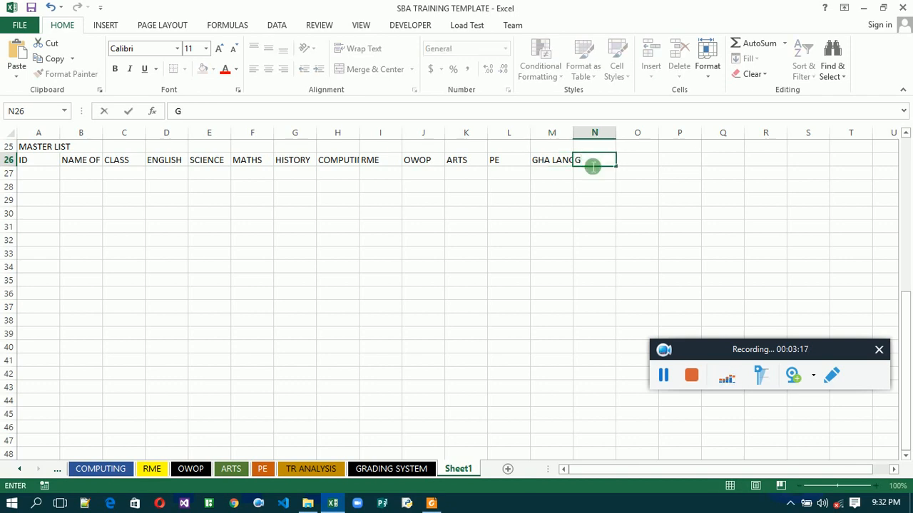
text(RAND TO)
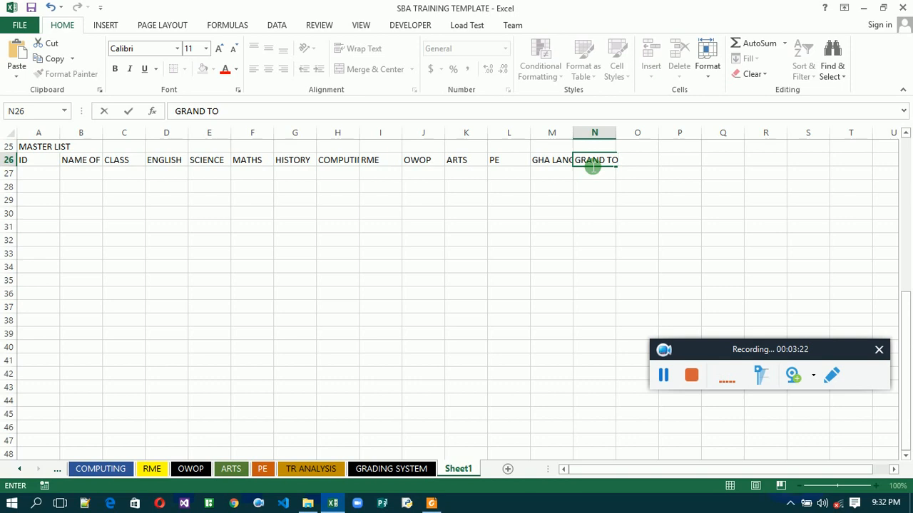
text(TAL)
key(Tab)
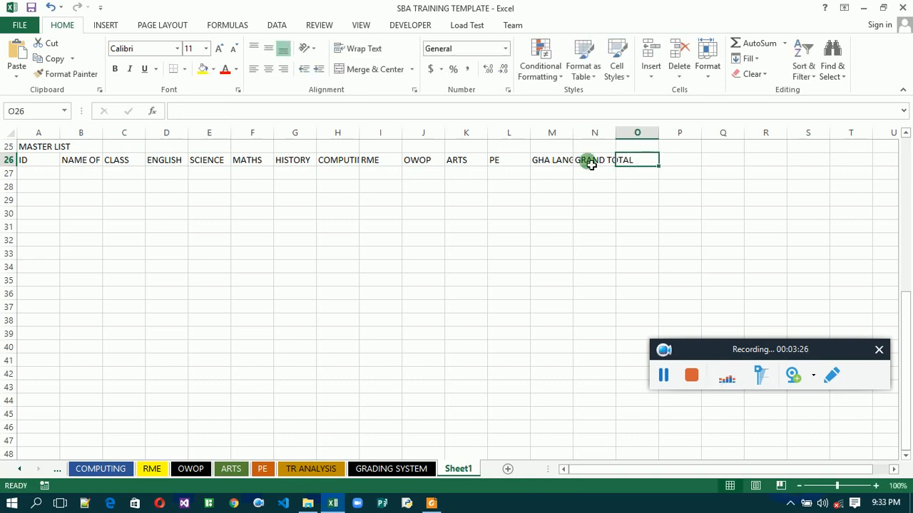
text(POSITION IN CLASS)
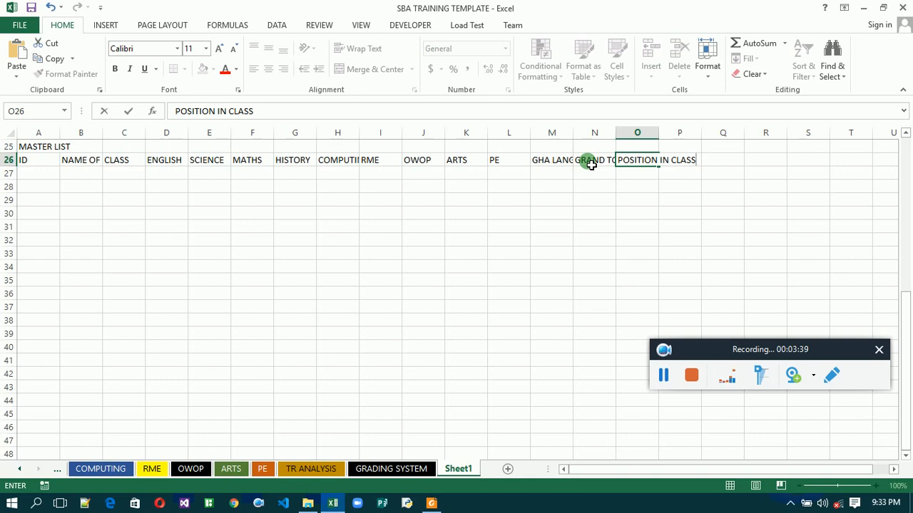
Wrap the text of the column headings in A26:O26
click(39, 161)
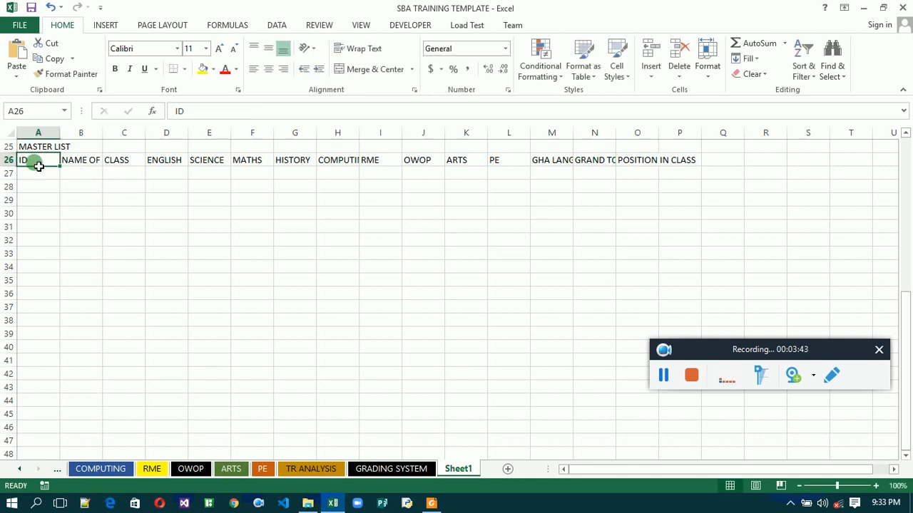
drag(39, 166, 653, 163)
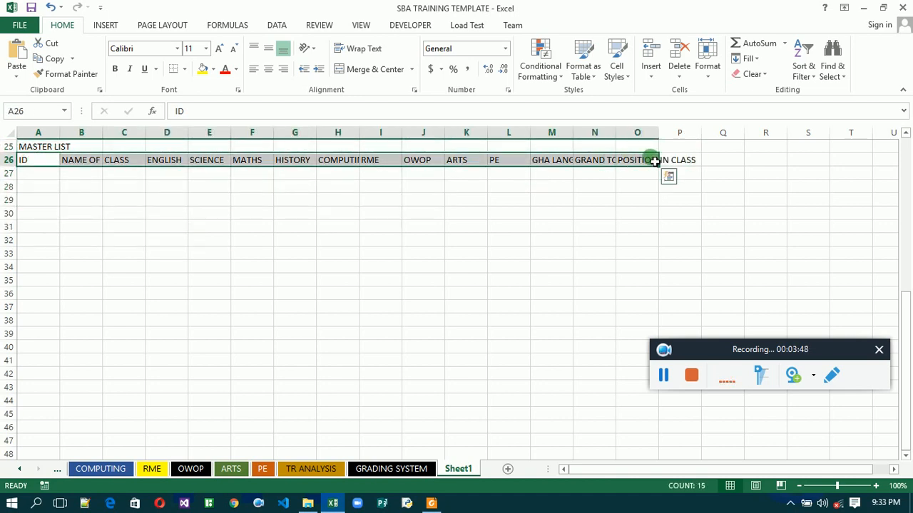
click(362, 49)
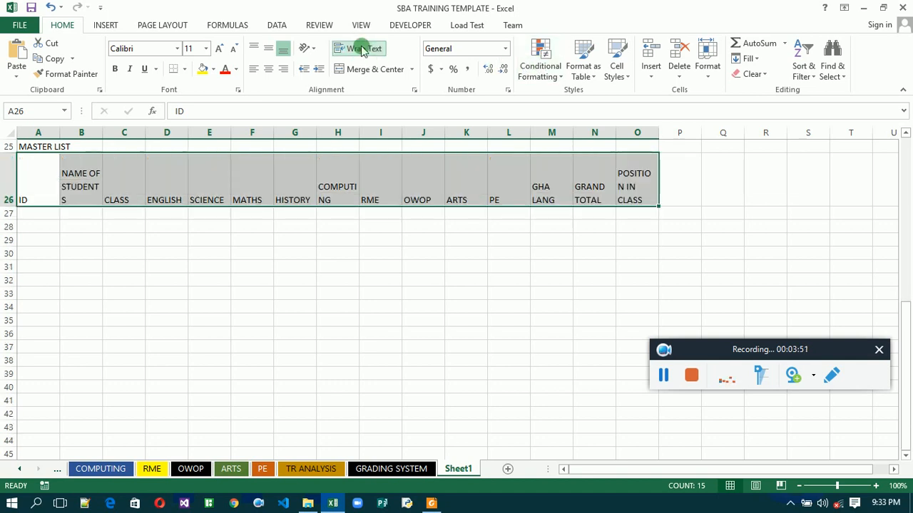
click(47, 149)
double_click(44, 149)
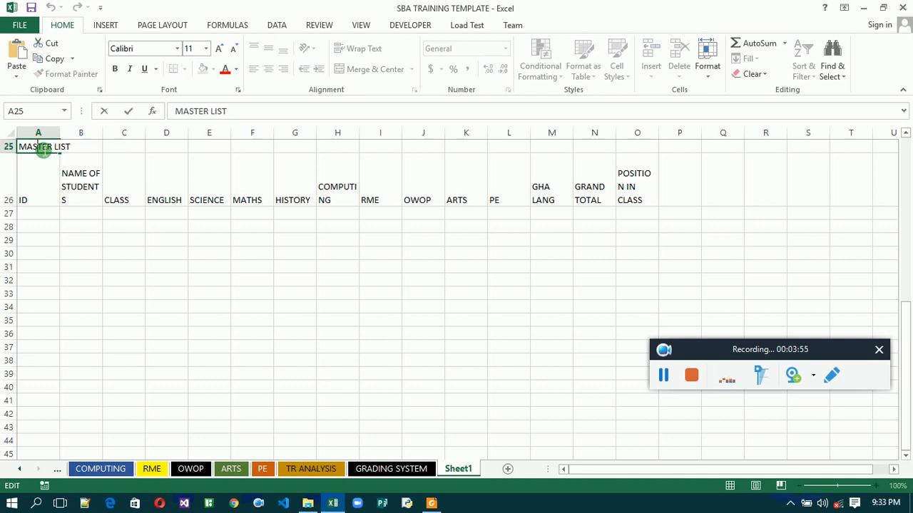
click(78, 152)
click(122, 147)
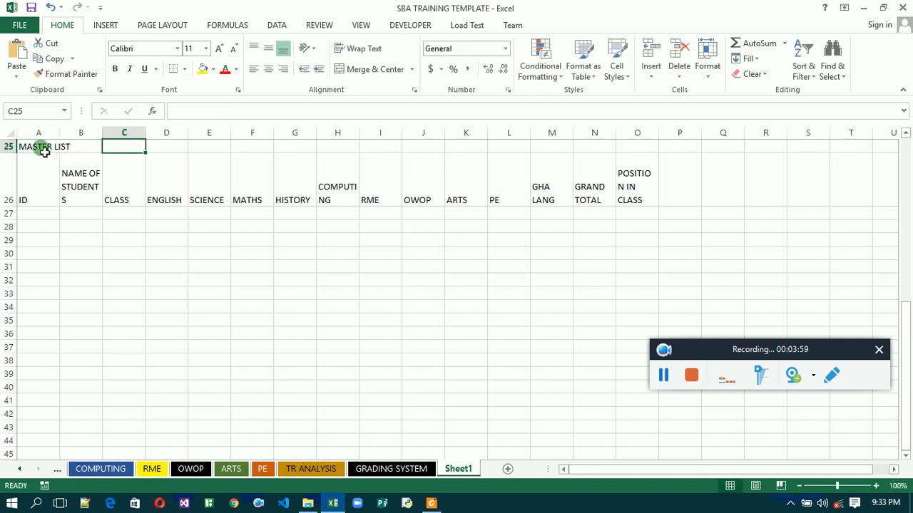
drag(44, 152, 630, 43)
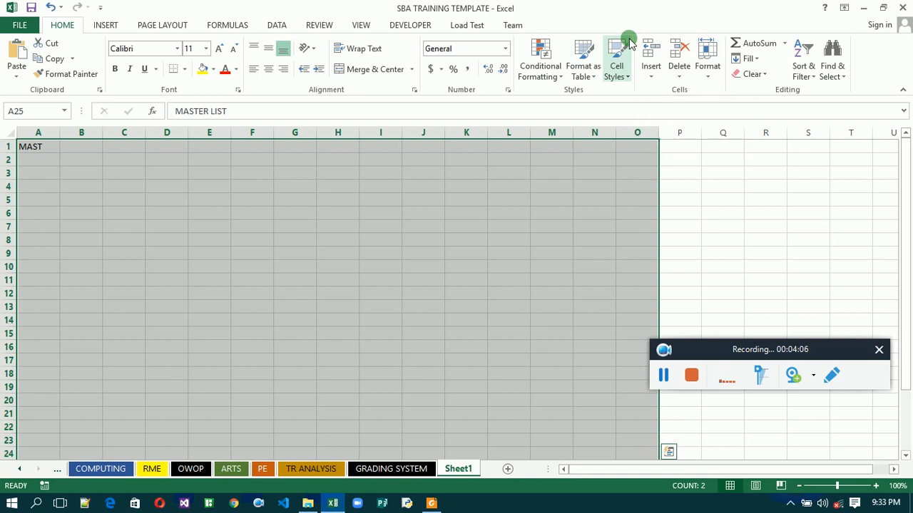
Undo the heading text wrapping and the last four headings, from POSITION IN CLASS back to PE
key(ctrl+z)
key(ctrl+z)
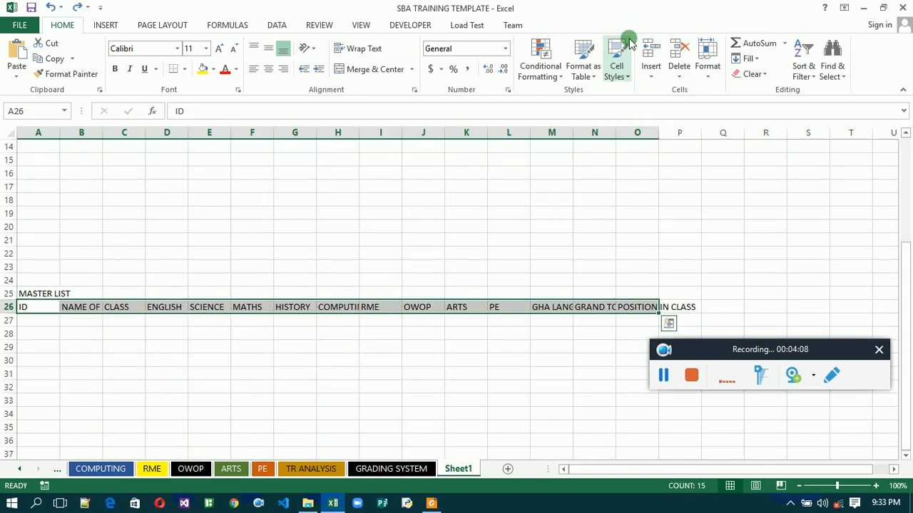
key(ctrl+z)
key(ctrl+z)
key(ctrl+z)
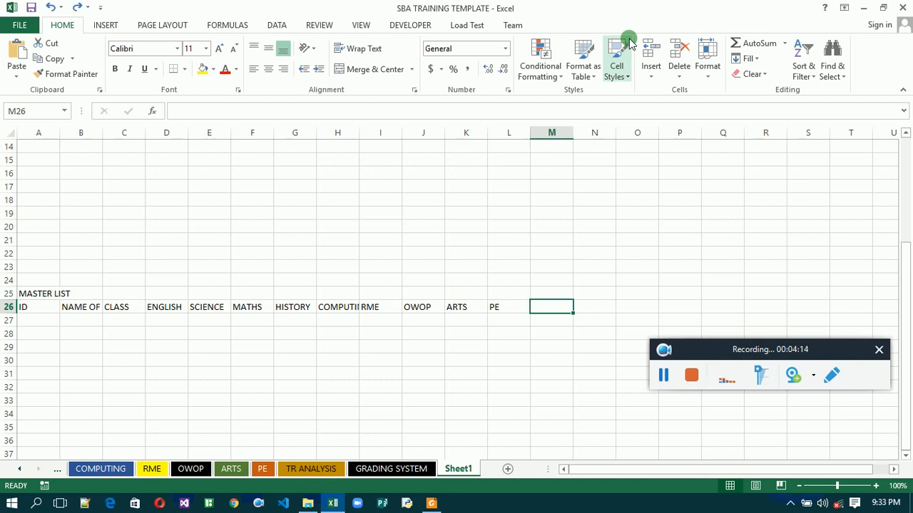
key(ctrl+z)
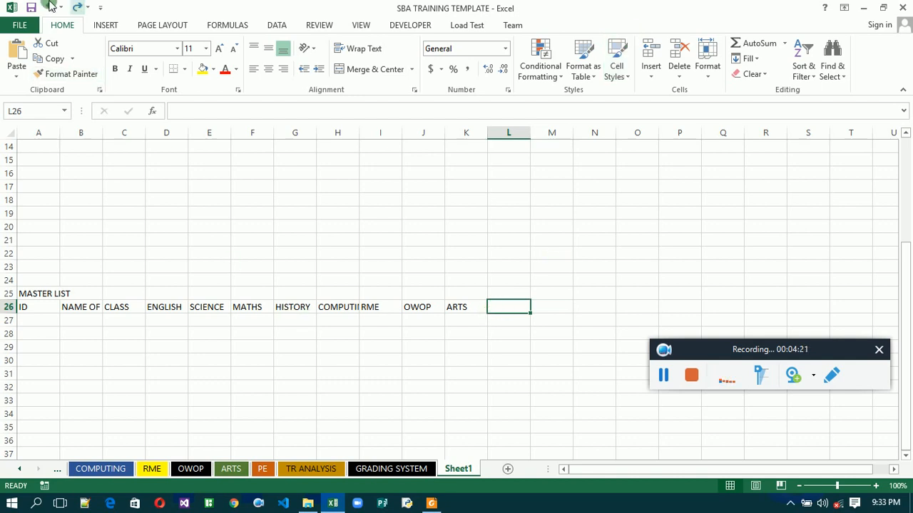
Redo the undone entries from PE to POSITION IN CLASS and the text wrapping of the heading row
click(79, 8)
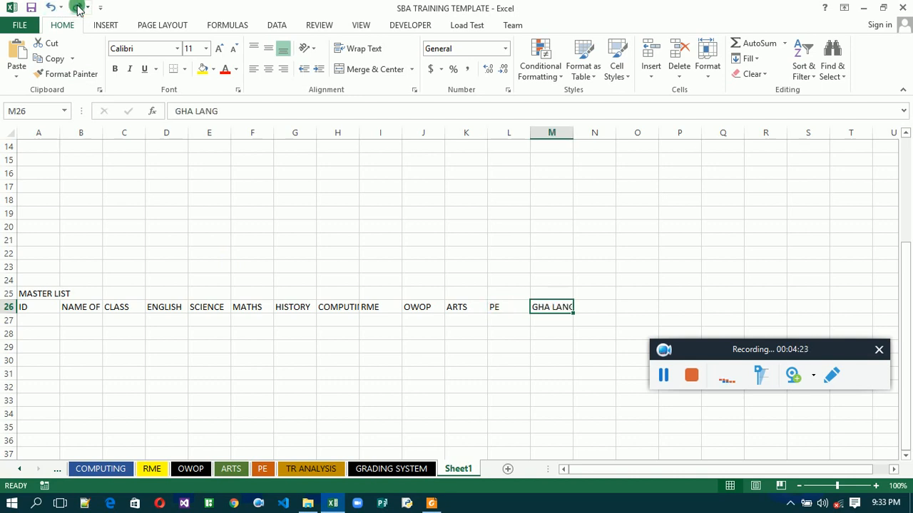
click(78, 8)
click(79, 8)
click(78, 8)
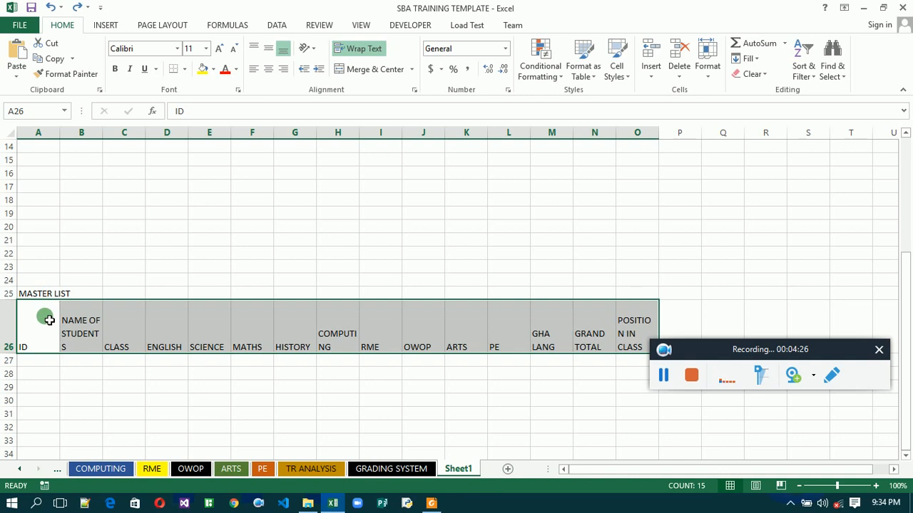
Delete sheet rows 1 to 24 above the MASTER LIST title
click(8, 280)
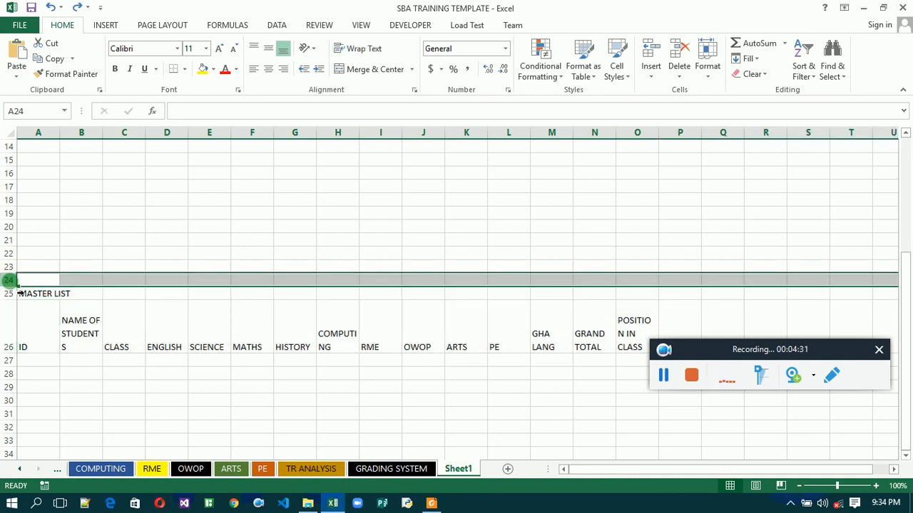
click(14, 284)
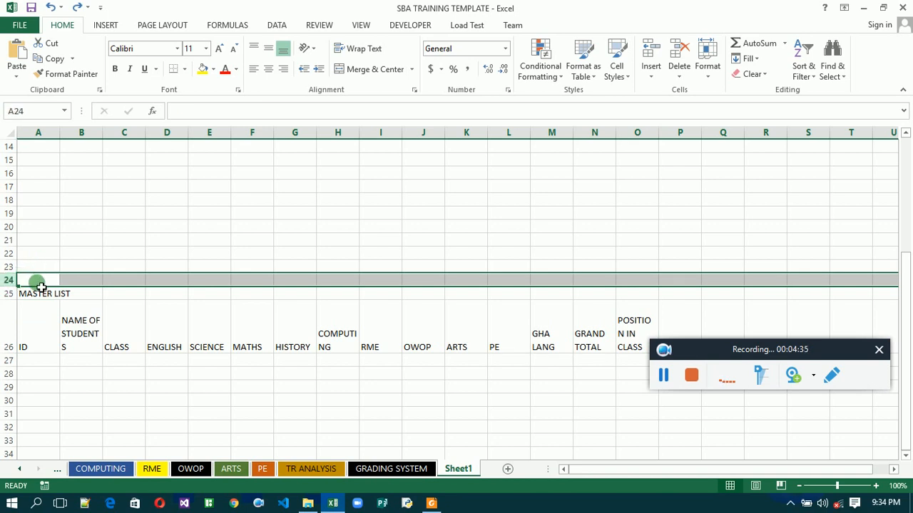
drag(41, 286, 22, 97)
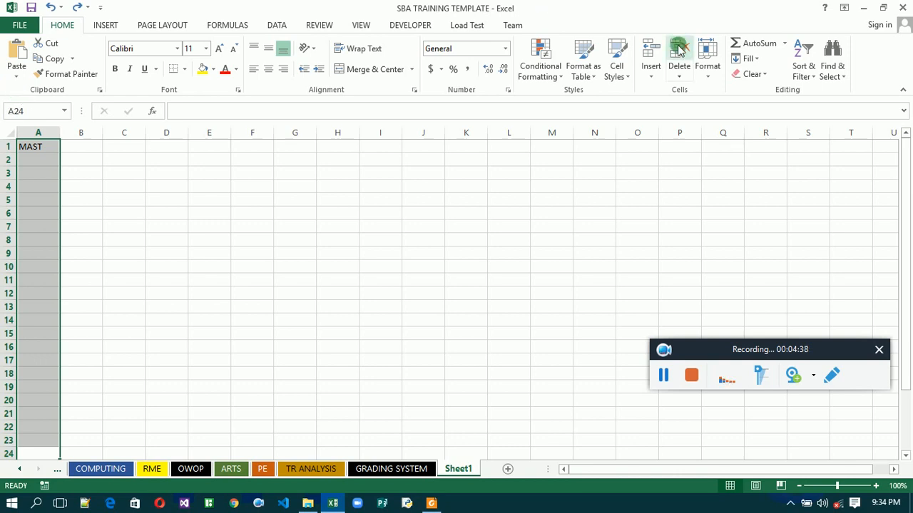
click(675, 68)
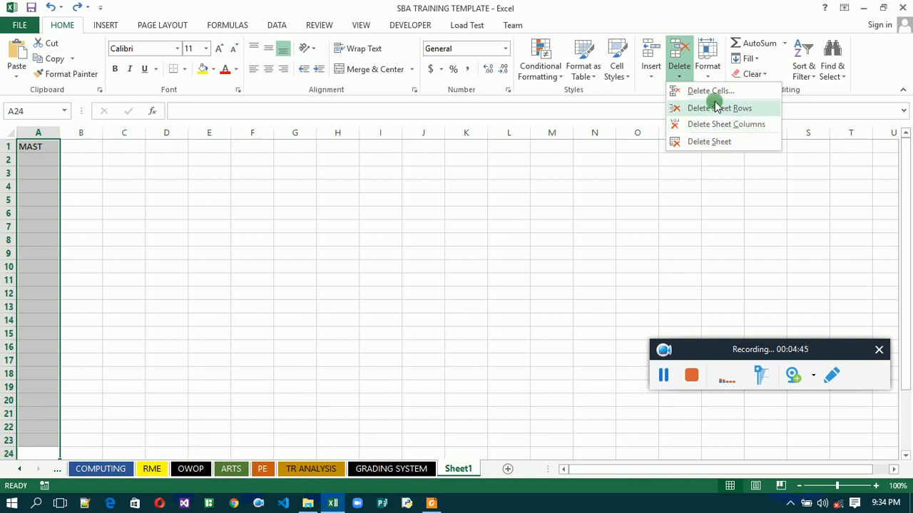
click(716, 109)
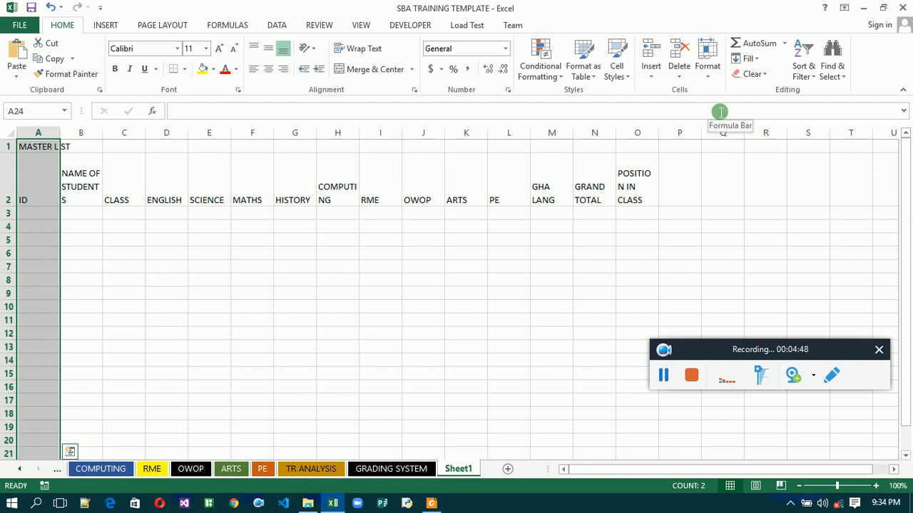
Merge and center the MASTER LIST title across A1:O1
click(50, 148)
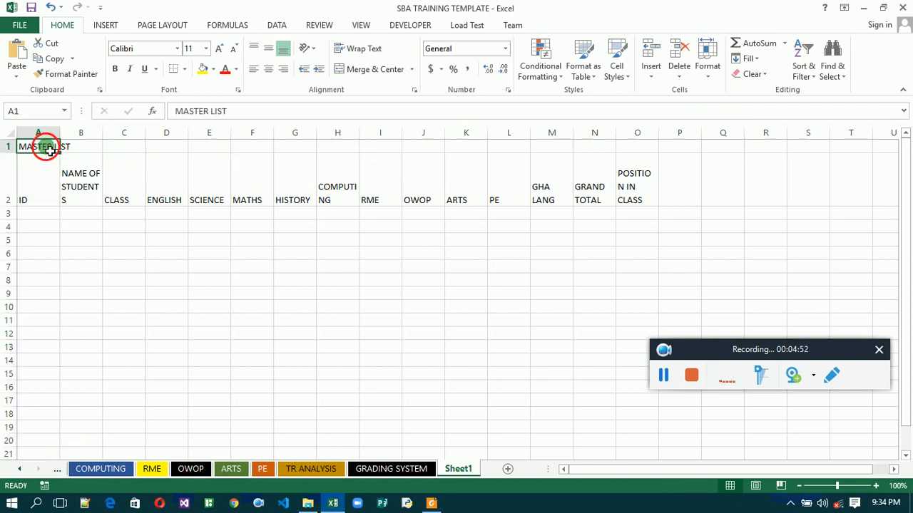
drag(50, 149, 645, 139)
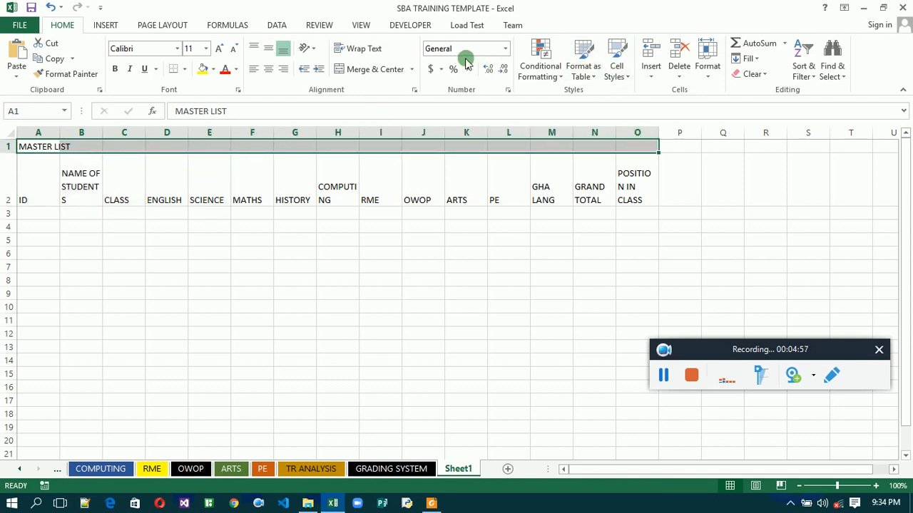
click(363, 70)
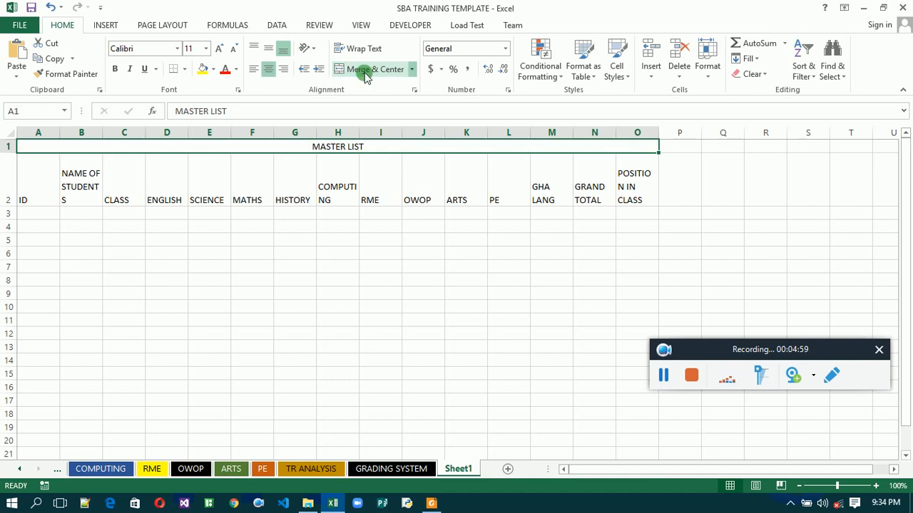
Set the MASTER LIST title to font size 14 and make it bold
click(219, 50)
click(218, 49)
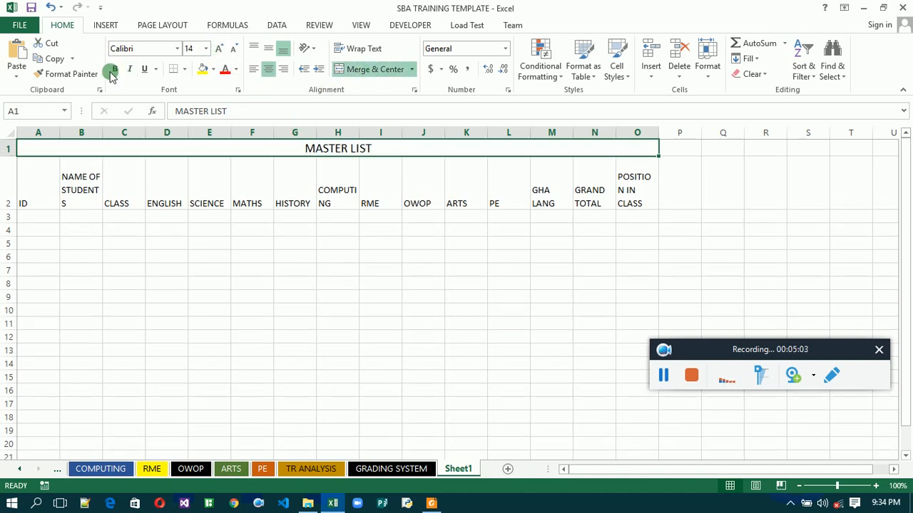
click(114, 71)
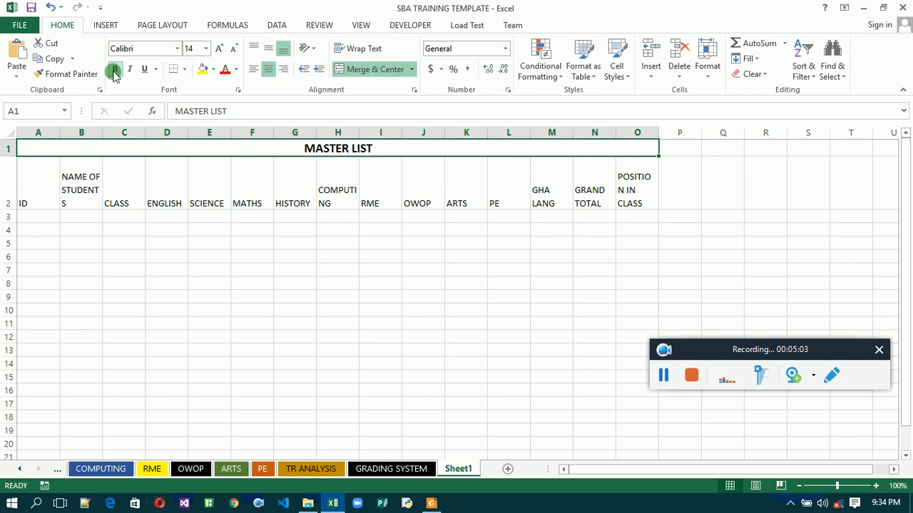
Give the MASTER LIST title cell a very dark grey fill and white text
click(214, 69)
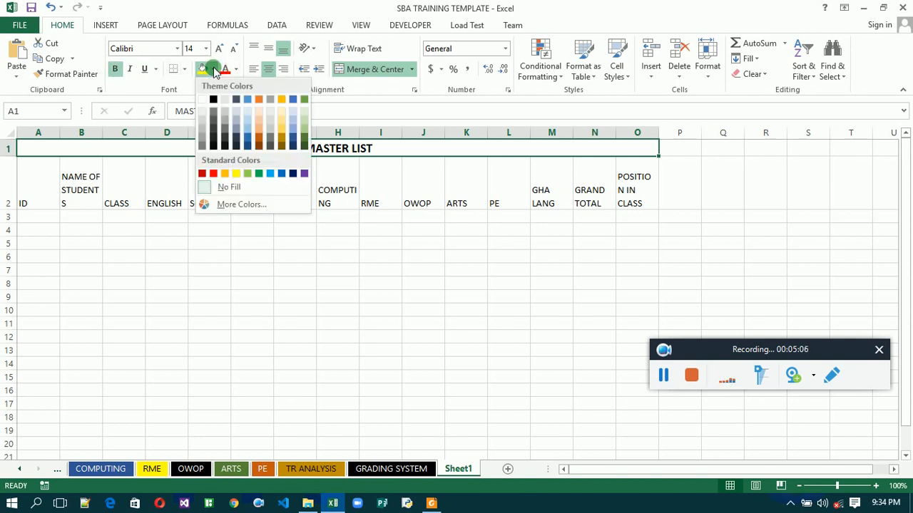
click(225, 143)
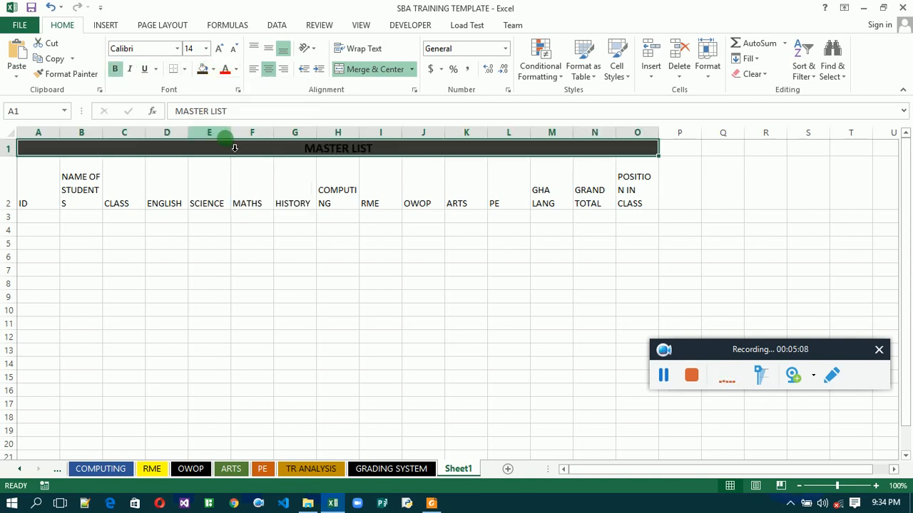
click(224, 70)
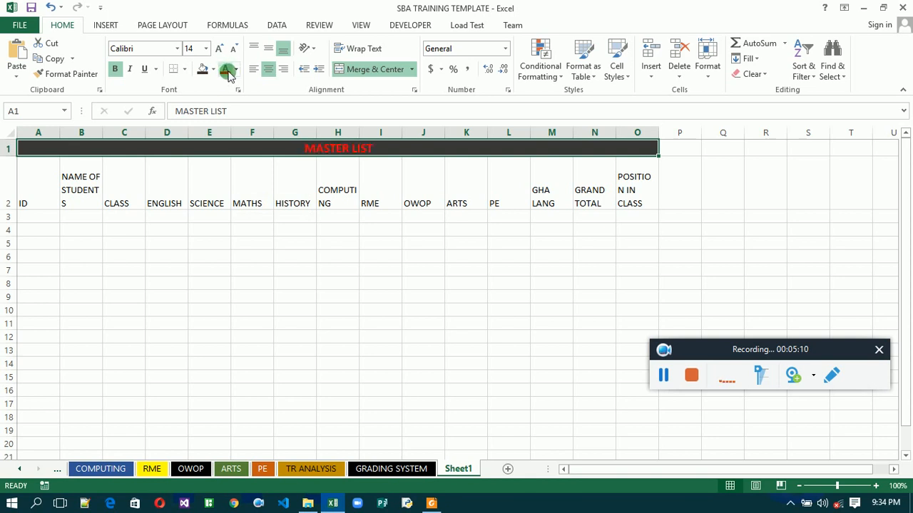
click(235, 70)
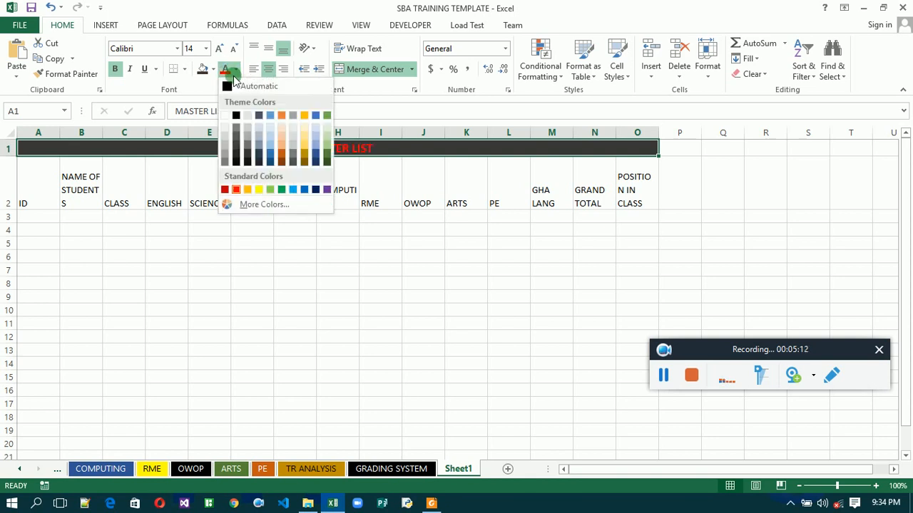
click(226, 115)
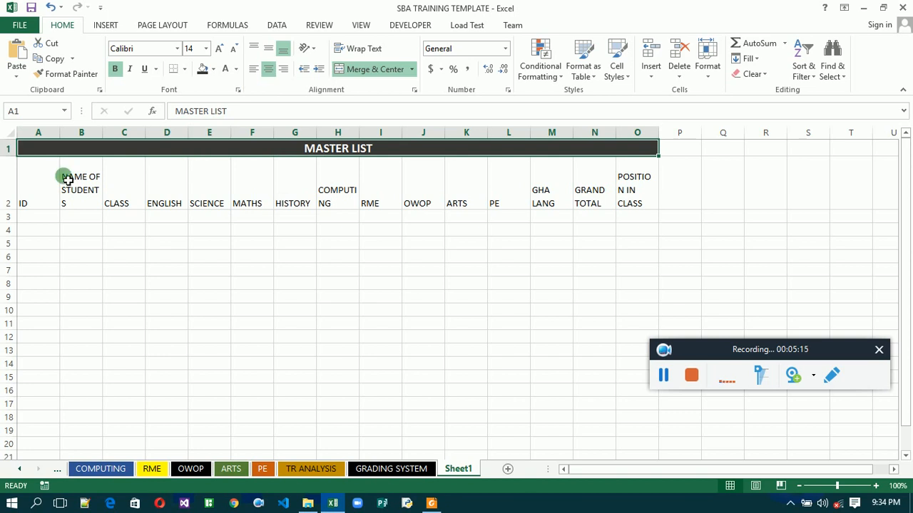
Widen the NAME OF STUDENTS and COMPUTING columns so that each header fits on one line
click(42, 179)
drag(85, 181, 237, 139)
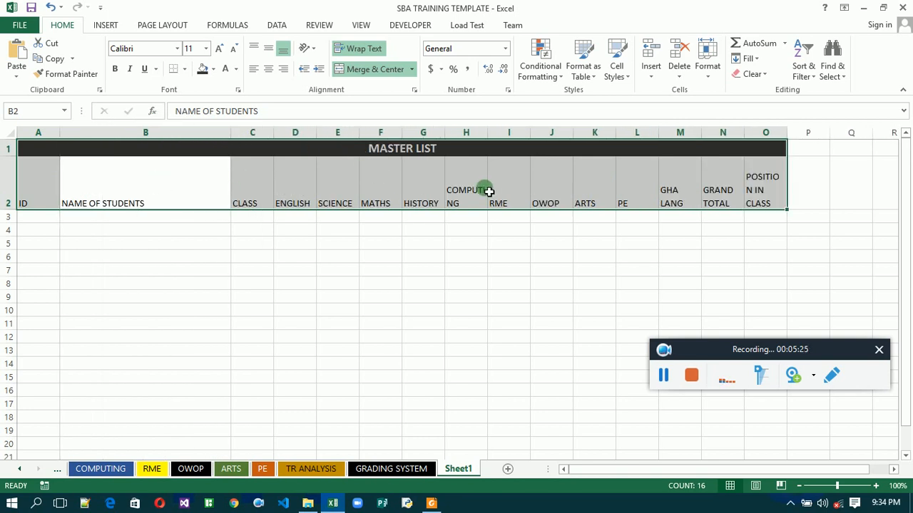
drag(493, 135, 507, 135)
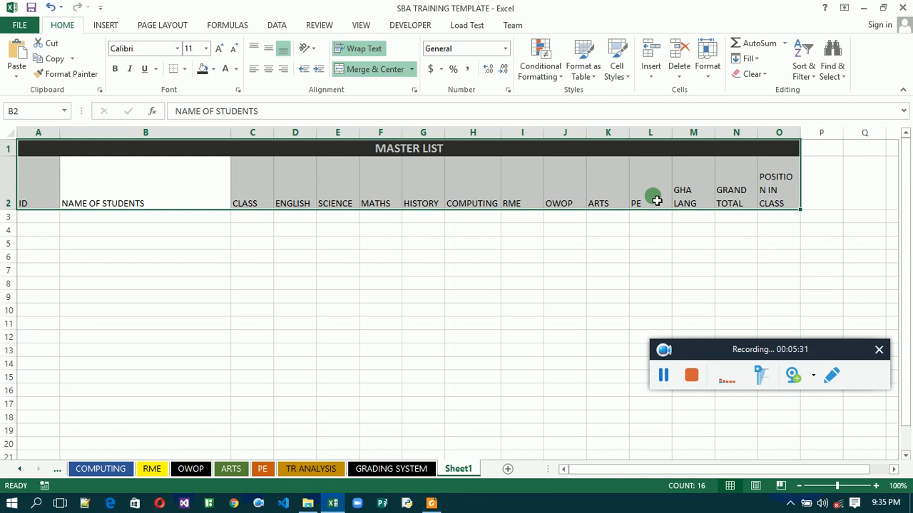
Center the header row A2:O2 horizontally and align it to the middle vertically
click(44, 183)
drag(45, 183, 767, 183)
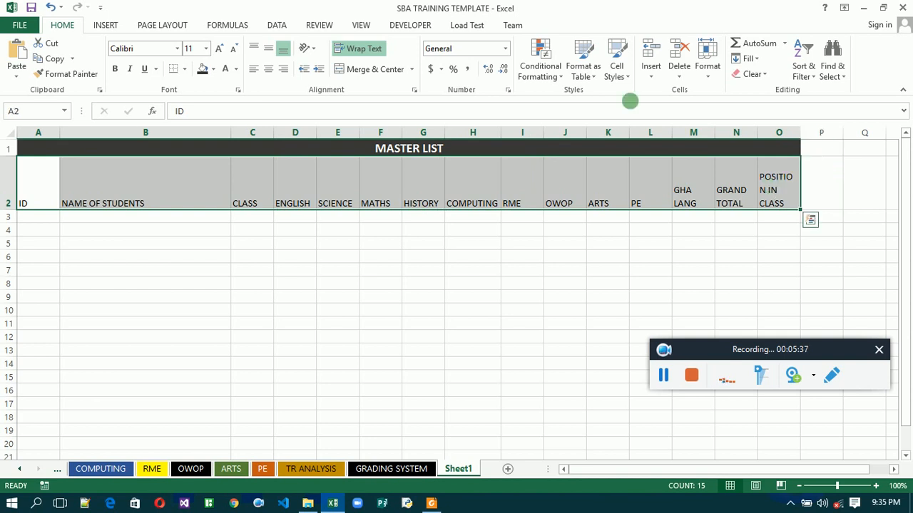
click(266, 70)
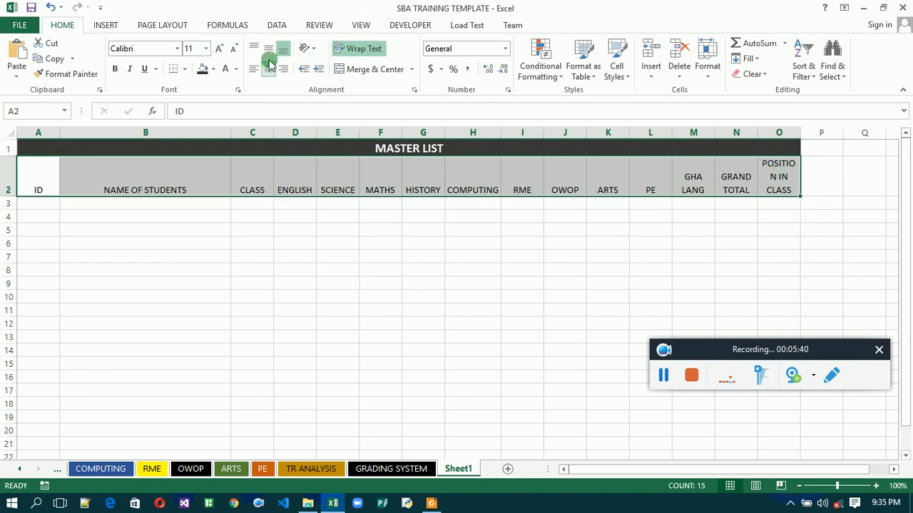
click(267, 50)
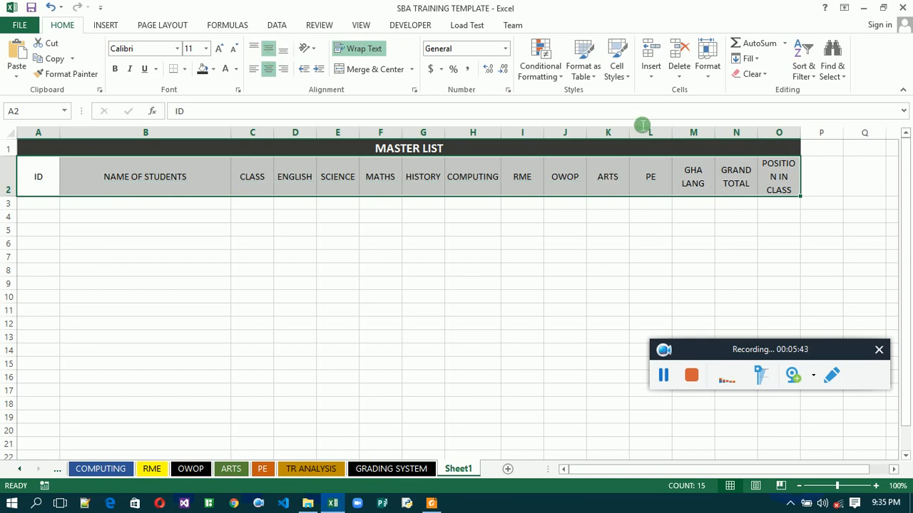
Widen column O so that the word POSITION in its header fits on one line
click(768, 184)
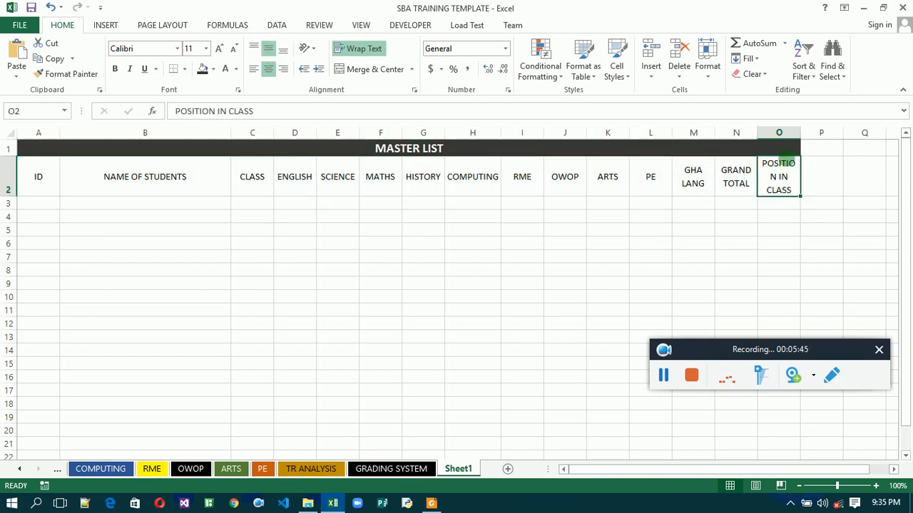
drag(805, 136, 812, 136)
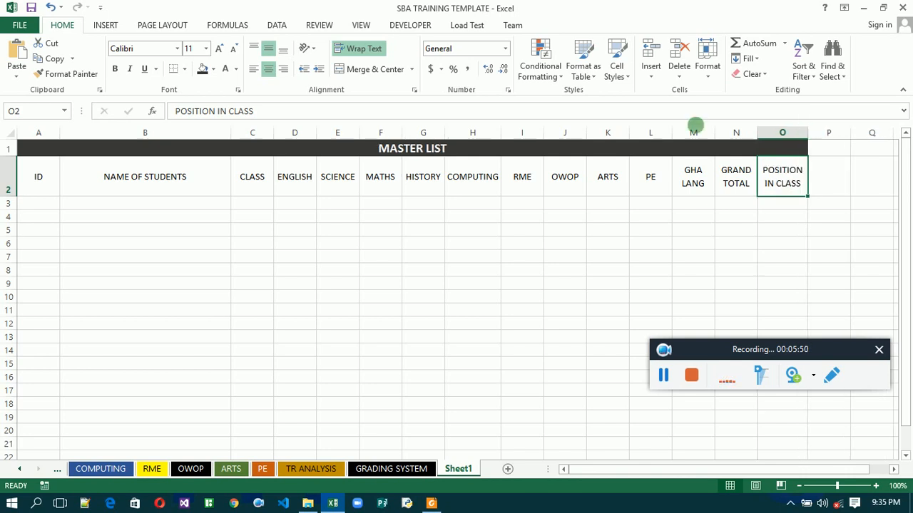
click(105, 205)
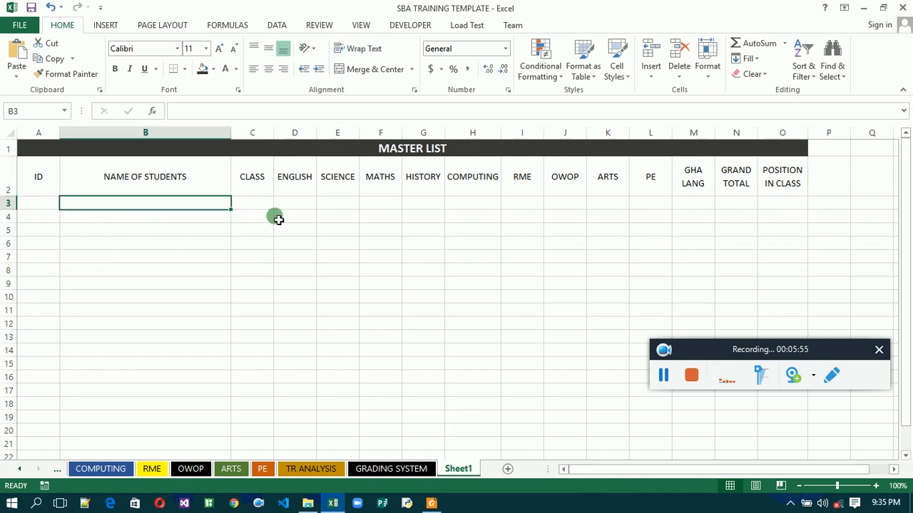
Apply all borders to the table range A2:O12
click(41, 207)
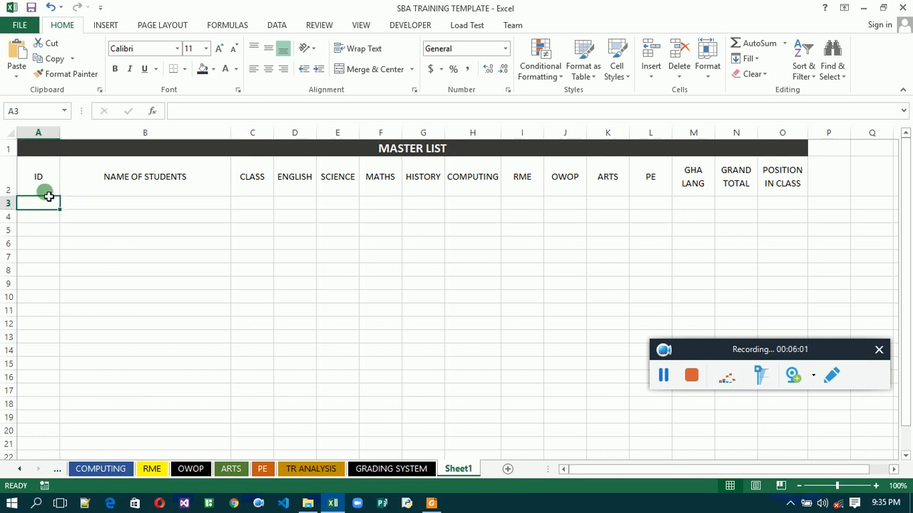
click(40, 180)
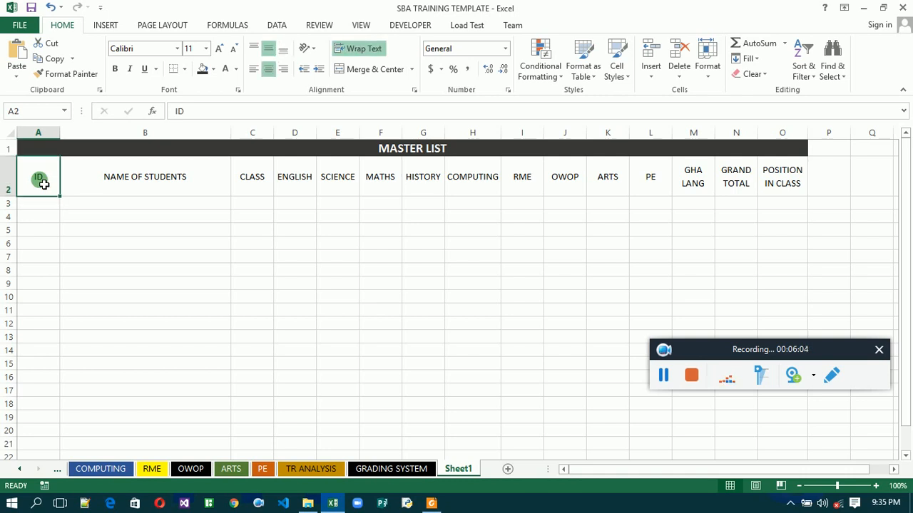
drag(44, 184, 804, 322)
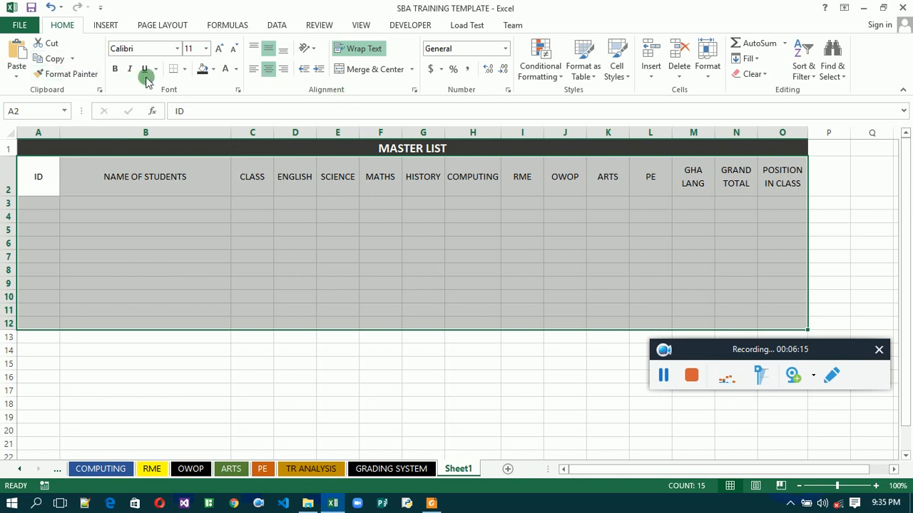
click(185, 72)
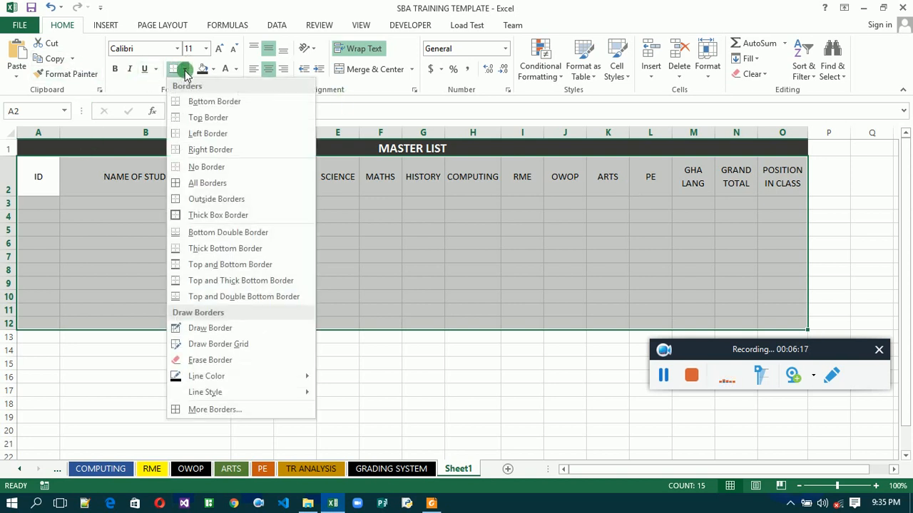
click(204, 184)
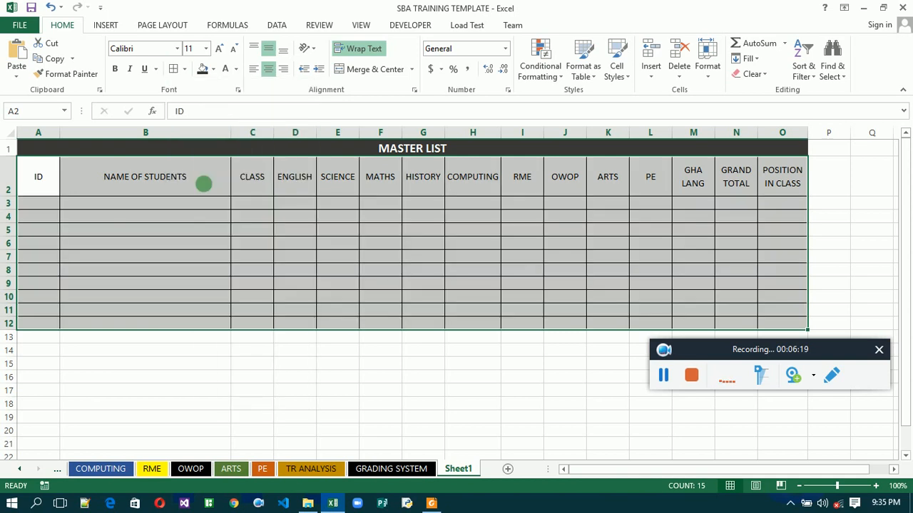
click(116, 151)
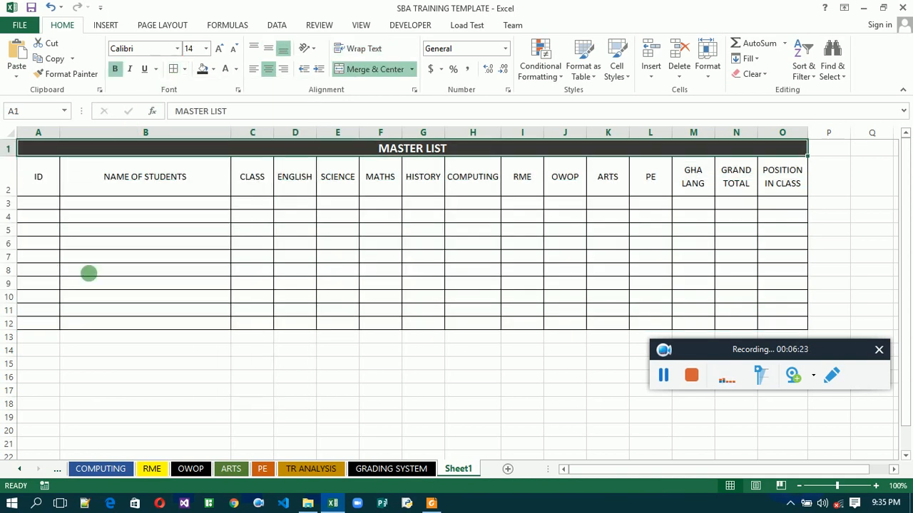
click(107, 226)
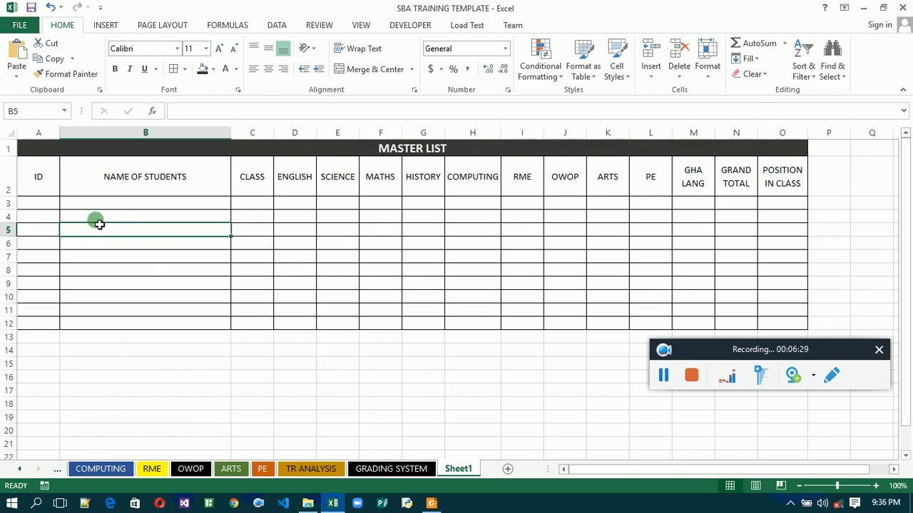
Link the first ID cell, A3, to cell A3 of the STUDENT INFO LIST sheet with ='STUDENT INFO LIST'!A3
click(36, 206)
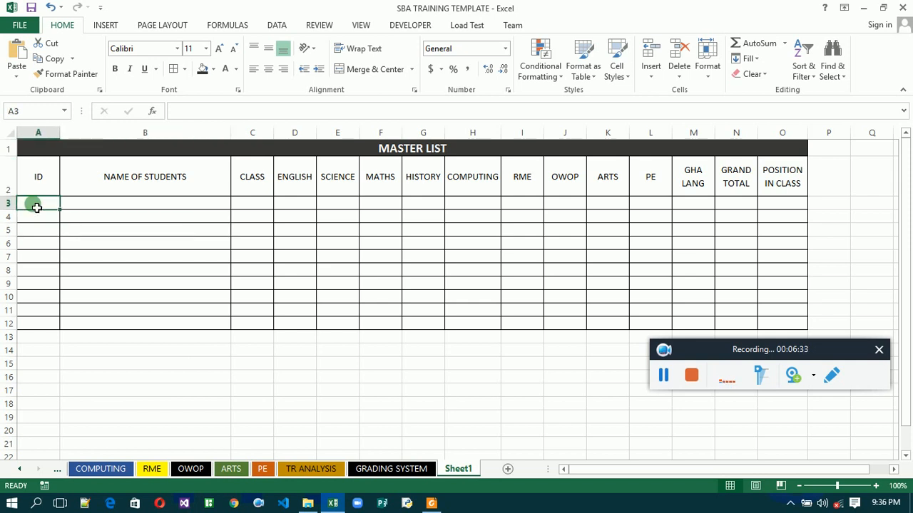
text(=)
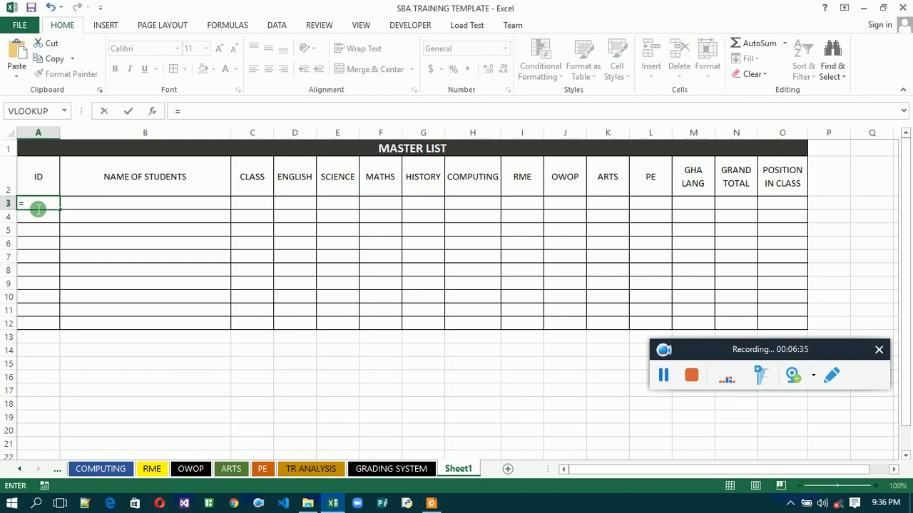
click(56, 469)
click(55, 470)
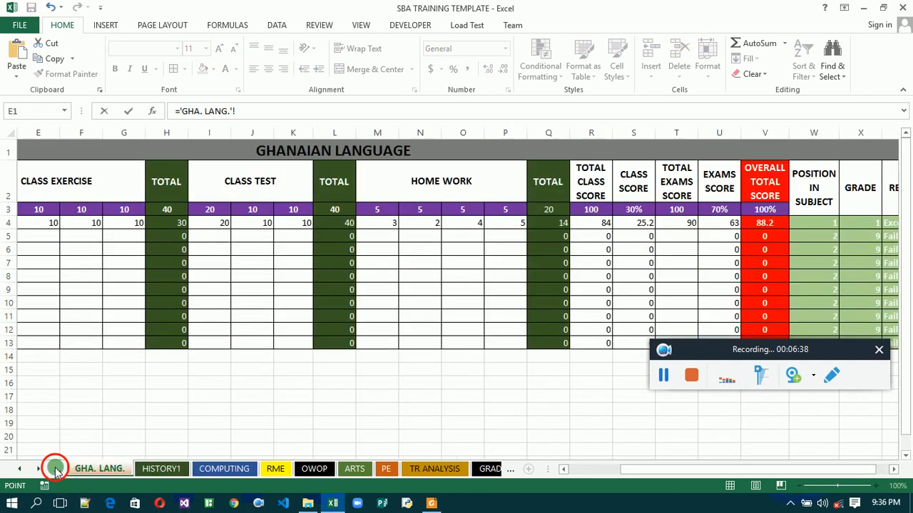
click(56, 469)
click(56, 469)
click(56, 470)
click(56, 469)
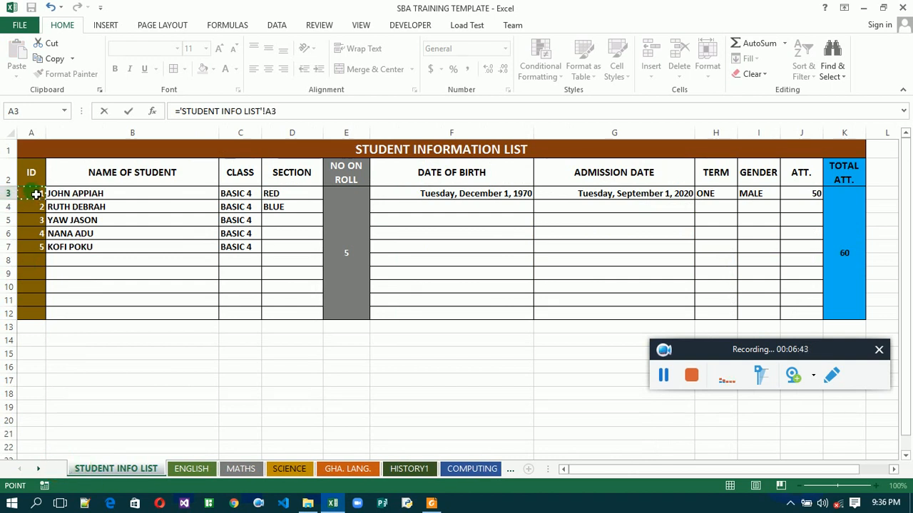
key(Return)
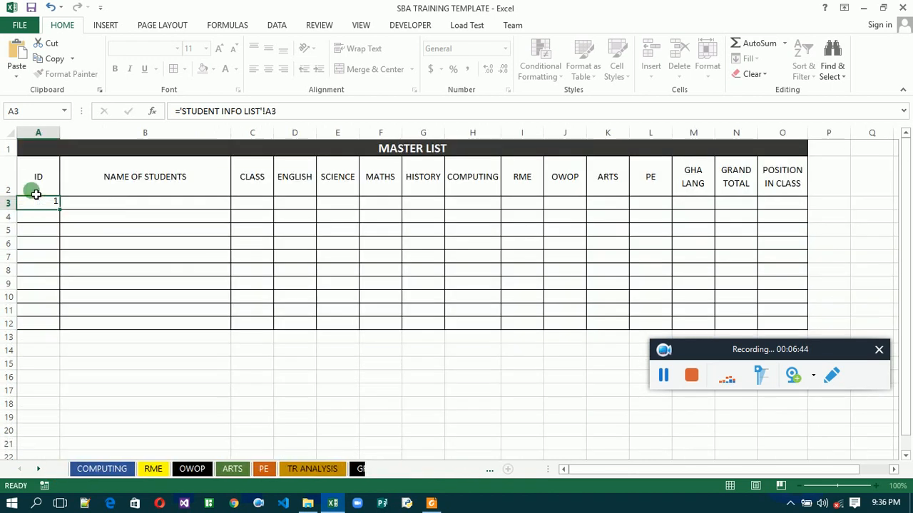
Fill the A3 link formula across to the CLASS column and down to row 12
click(57, 205)
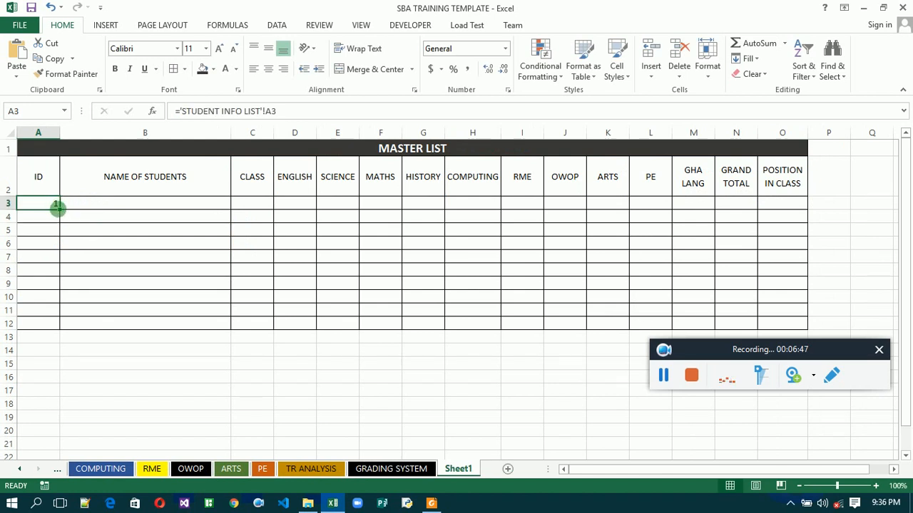
drag(63, 211, 265, 211)
drag(261, 206, 278, 338)
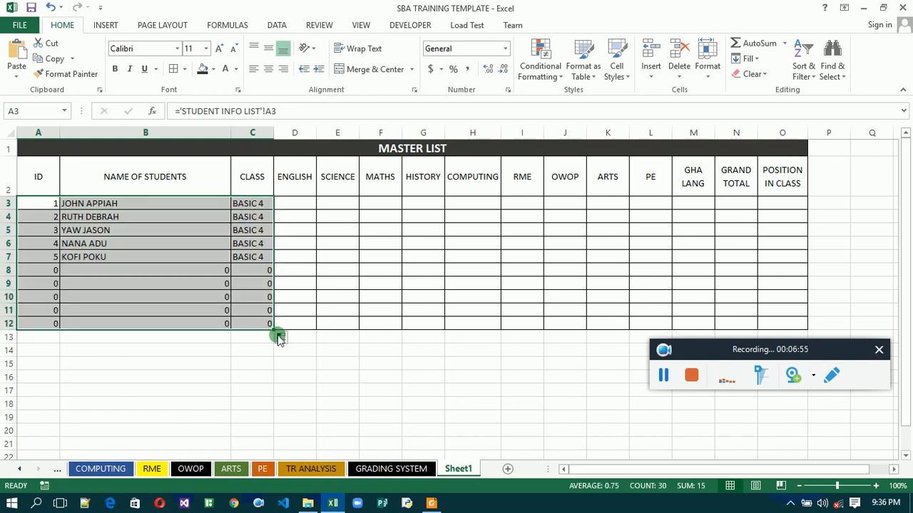
Link D3 to the overall total score with =ENGLISH!V4 and fill the formula down the ENGLISH column to row 12
click(296, 205)
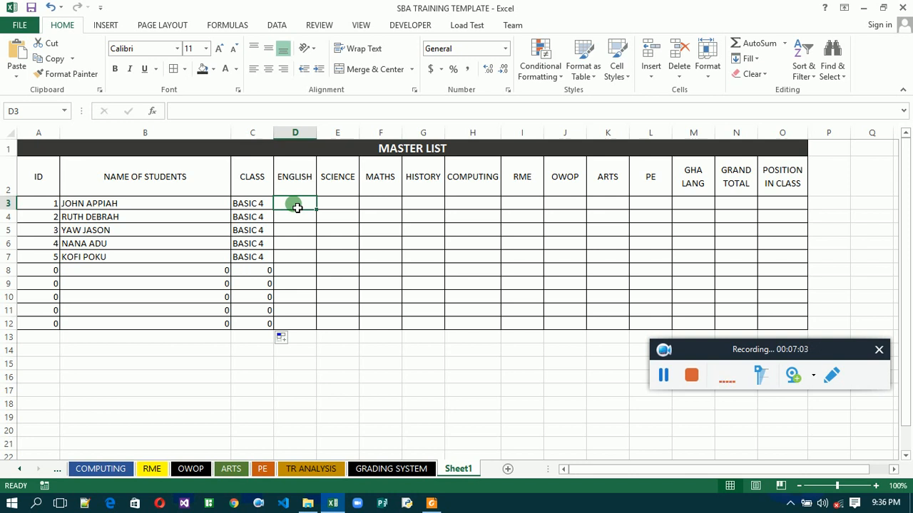
text(=)
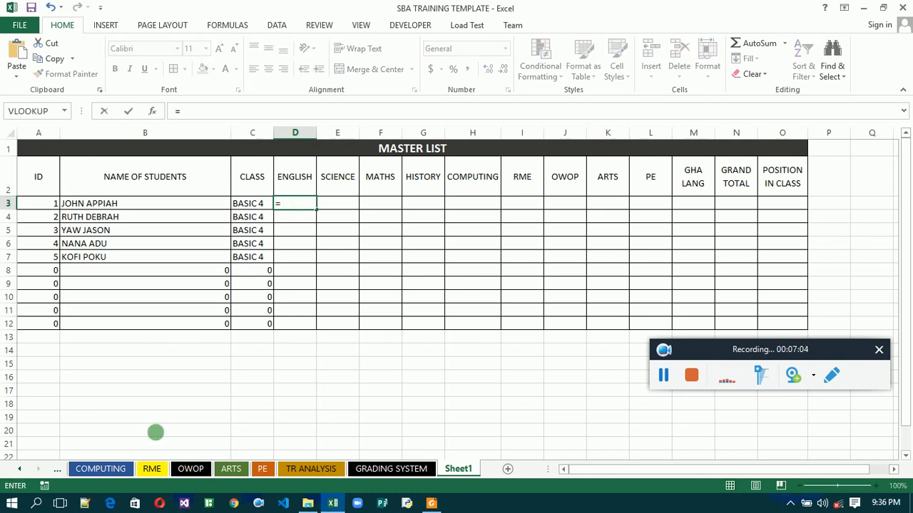
click(19, 469)
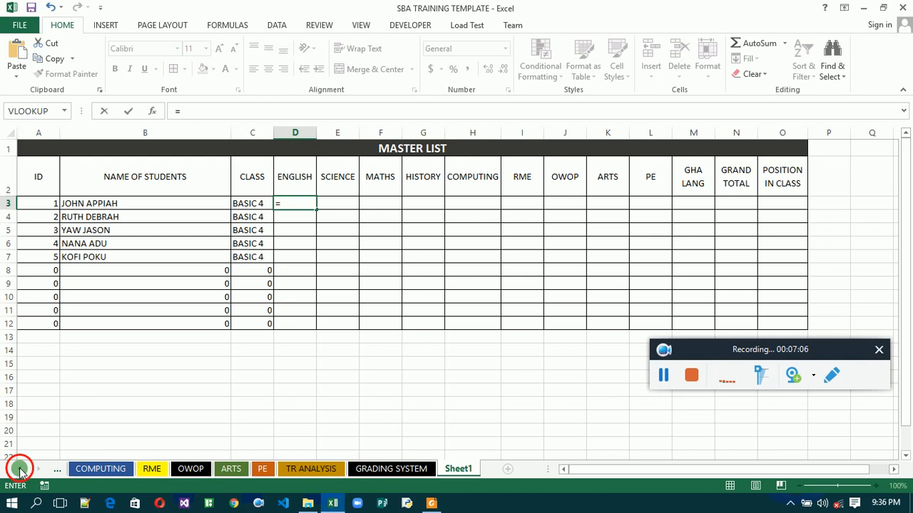
click(19, 469)
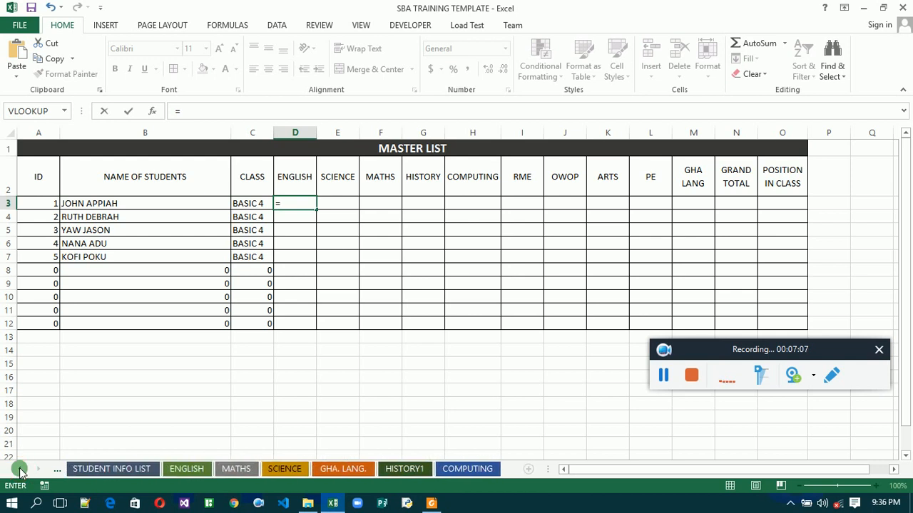
click(192, 471)
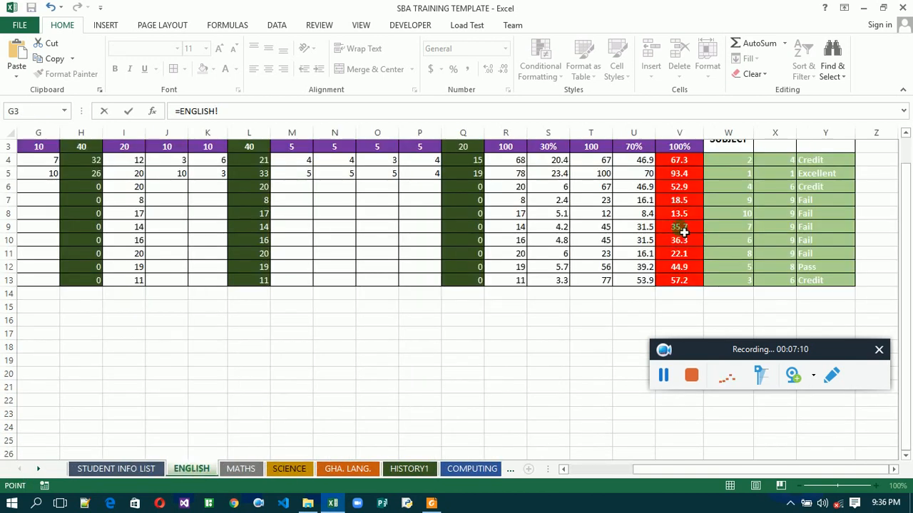
click(685, 164)
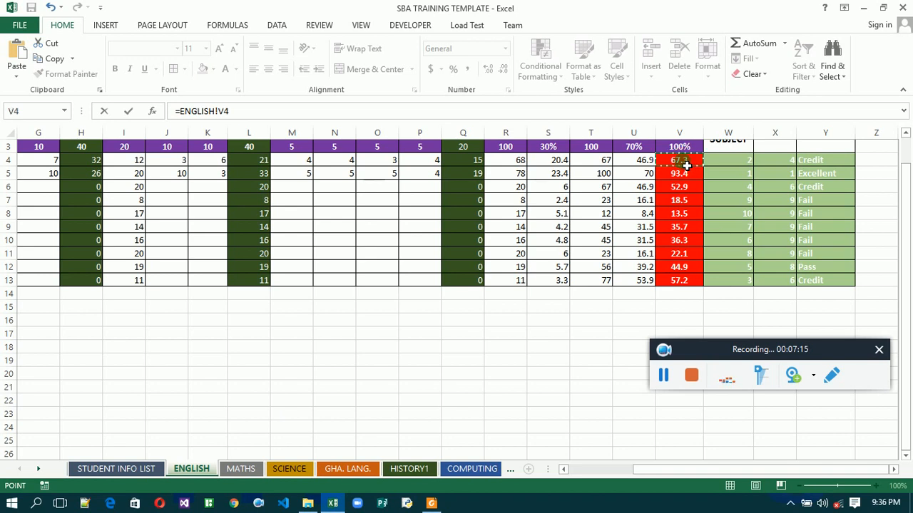
key(Return)
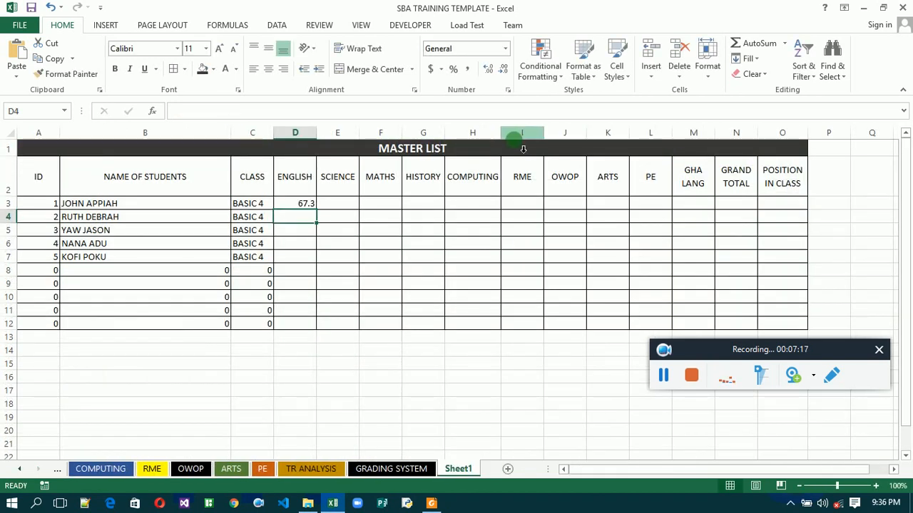
click(312, 206)
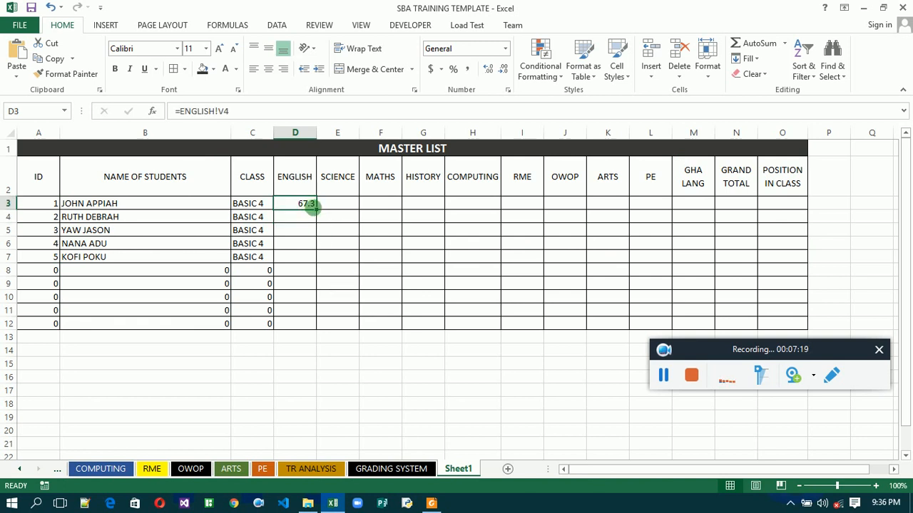
double_click(319, 213)
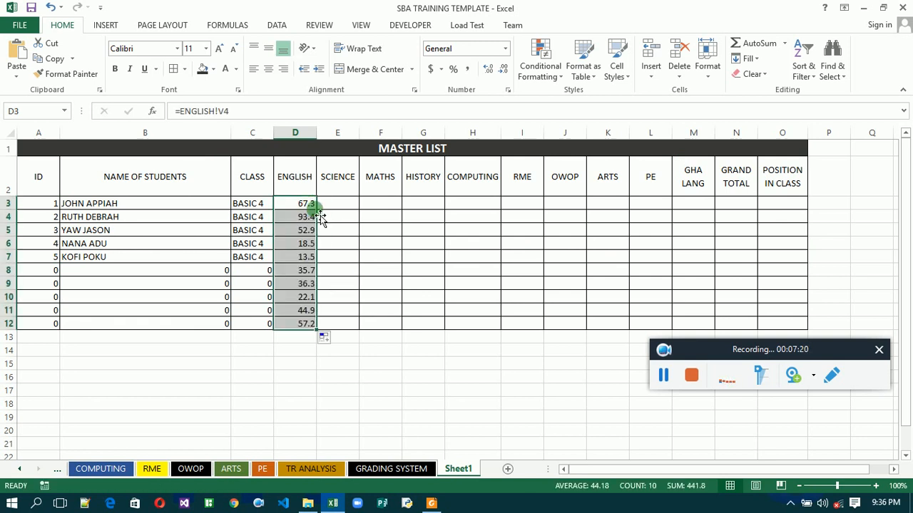
Link E3 to the science overall total score with =SCIENCE!V4 and fill the formula down the SCIENCE column to row 12
click(335, 206)
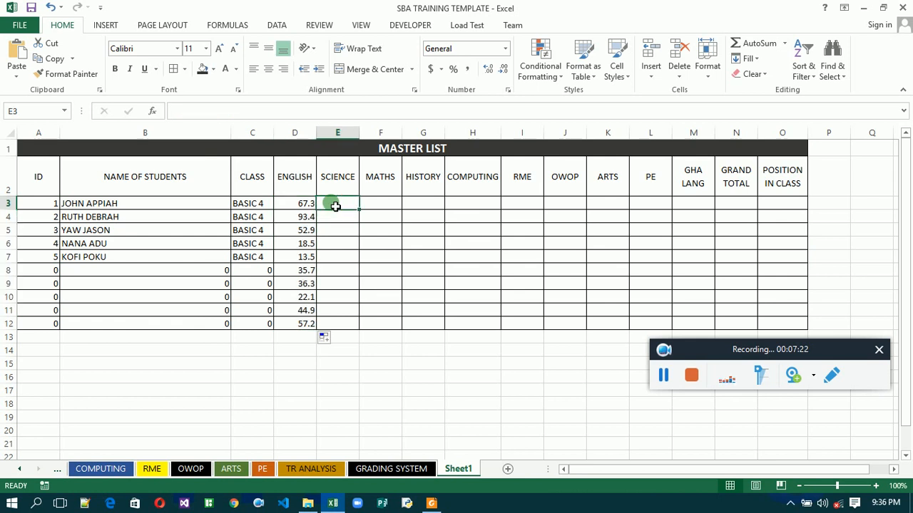
text(=)
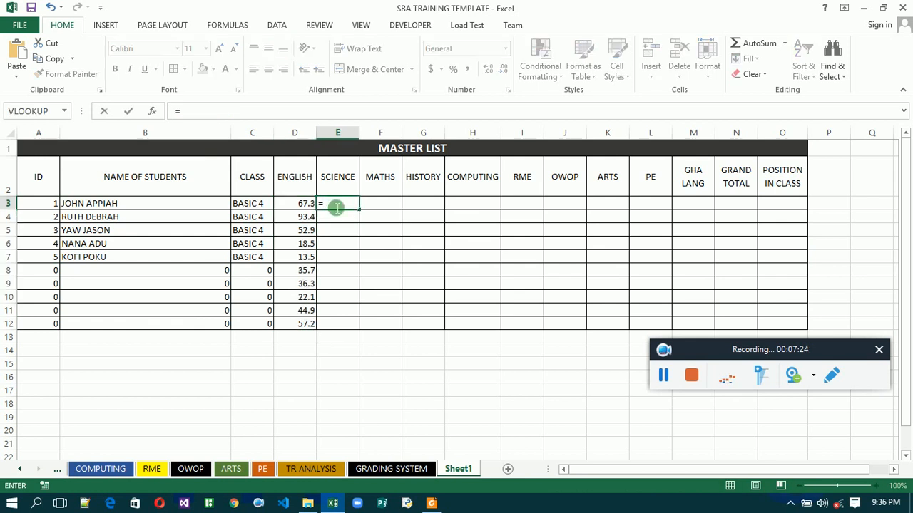
click(22, 468)
click(21, 468)
click(21, 469)
click(21, 469)
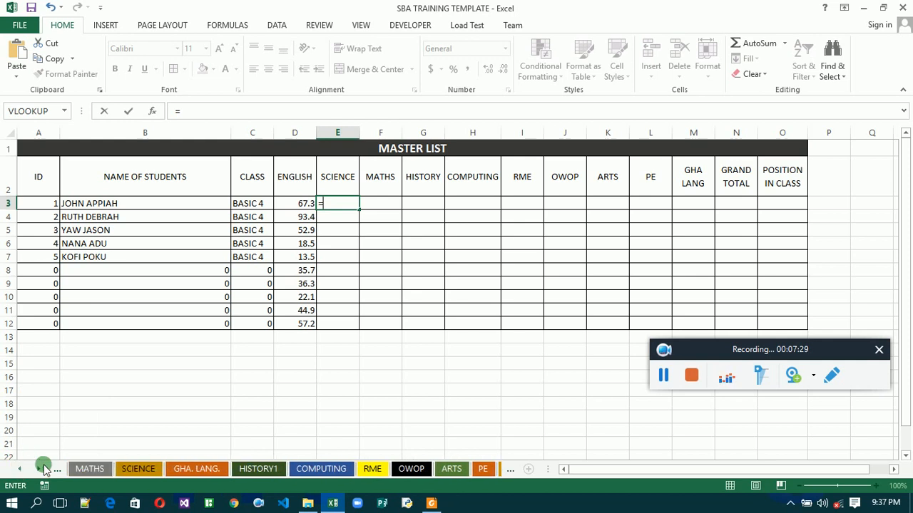
click(148, 467)
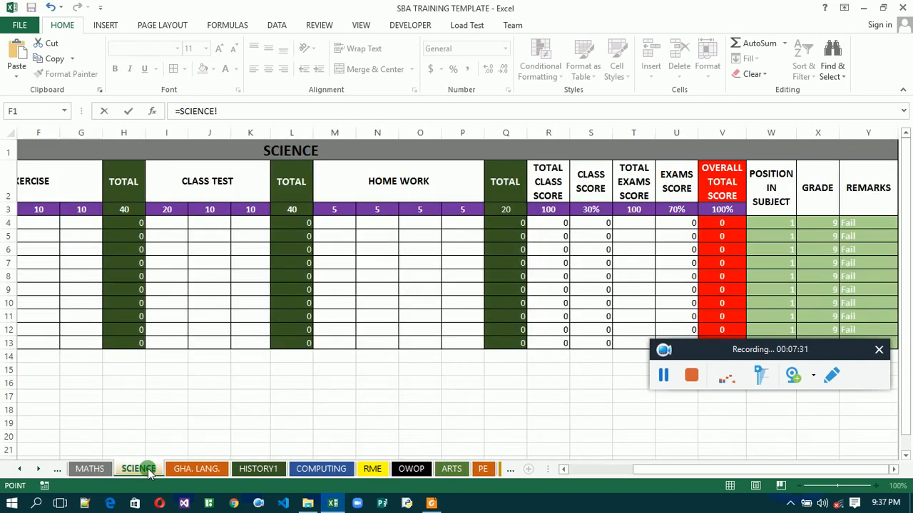
click(722, 227)
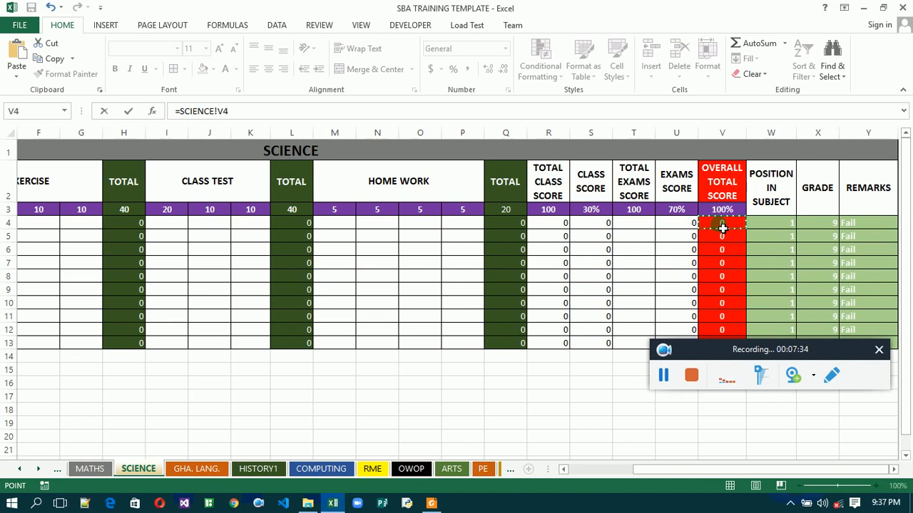
key(Return)
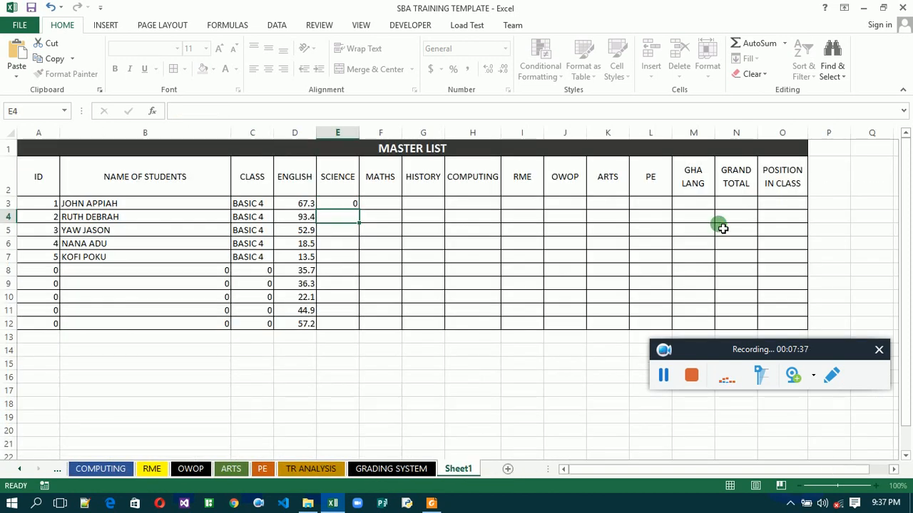
click(354, 206)
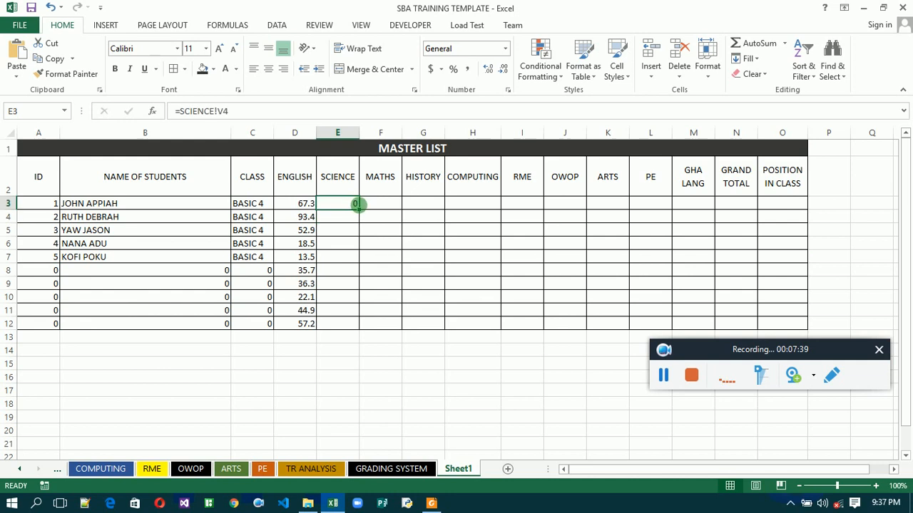
double_click(359, 210)
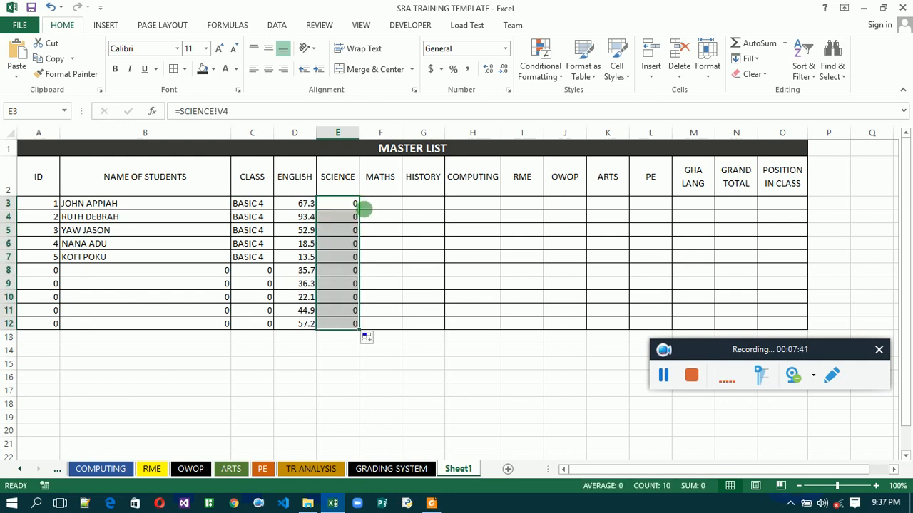
Link F3 to the mathematics overall total score with =MATHS!V4 and fill the formula down the MATHS column to row 12
click(378, 206)
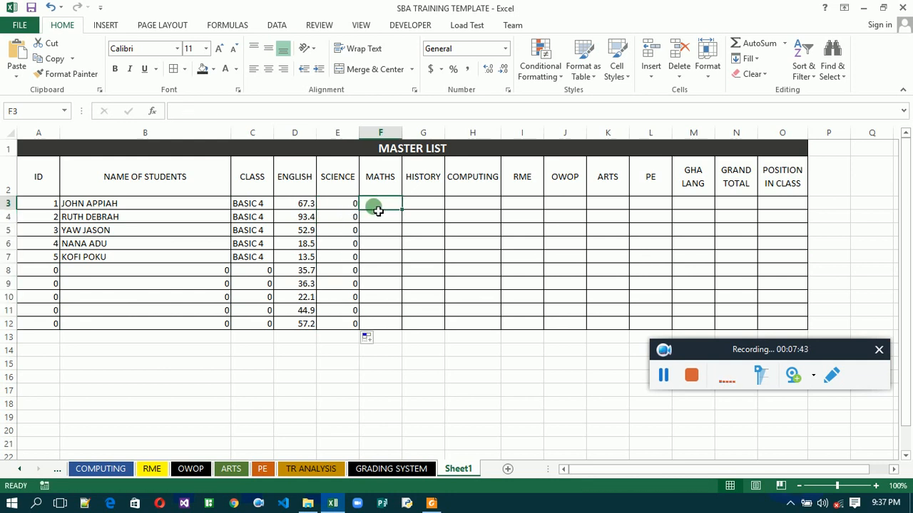
text(=)
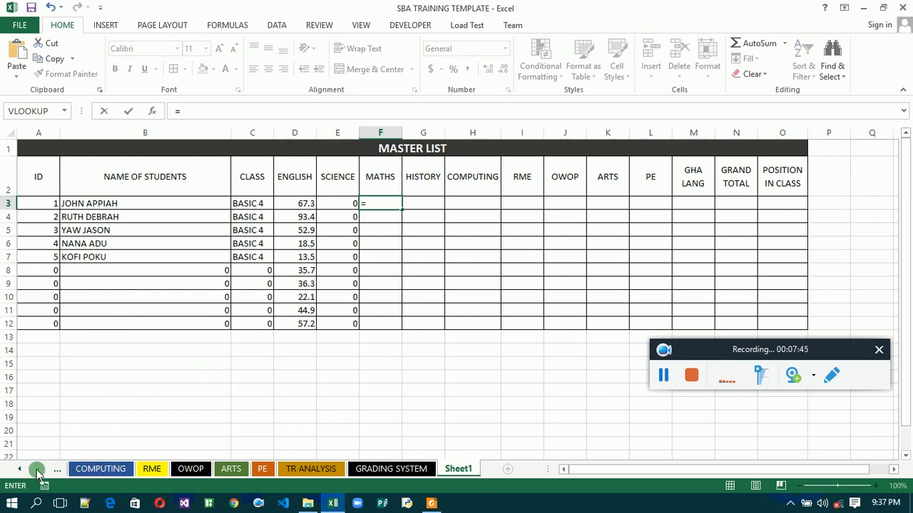
click(19, 469)
click(19, 469)
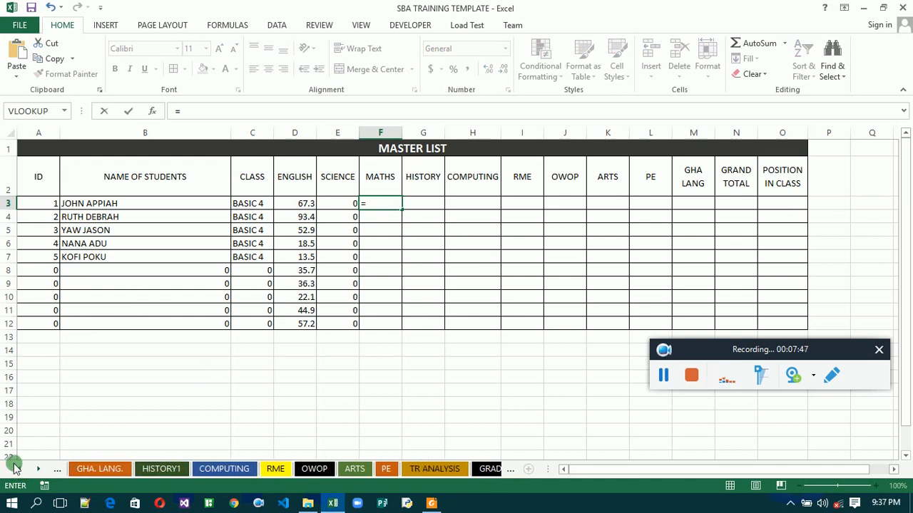
click(18, 468)
click(19, 469)
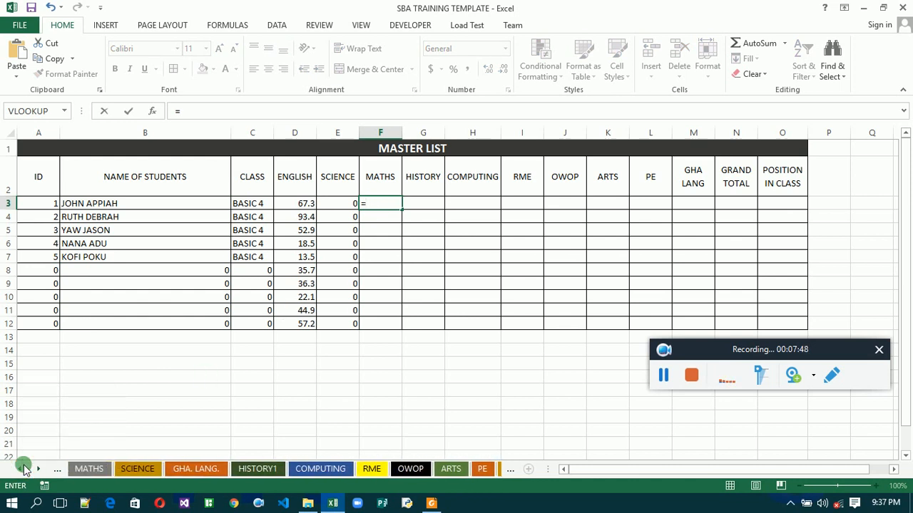
click(80, 469)
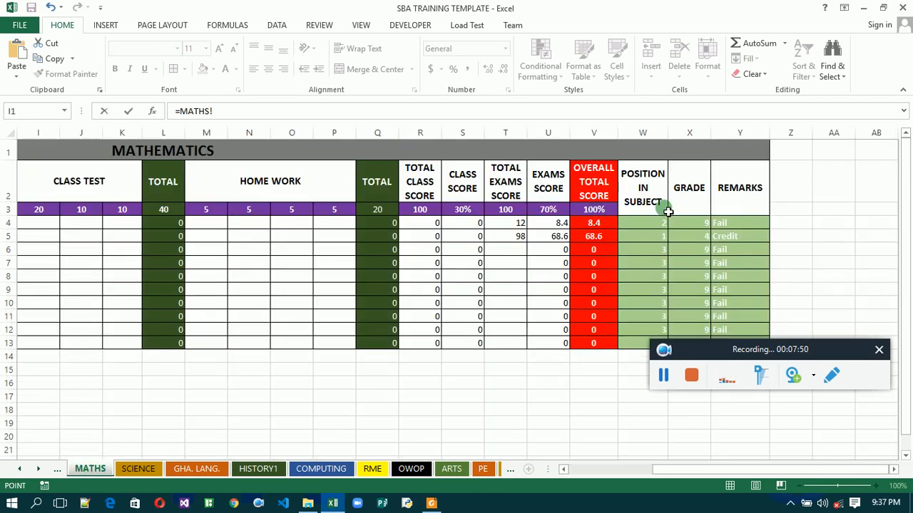
click(585, 225)
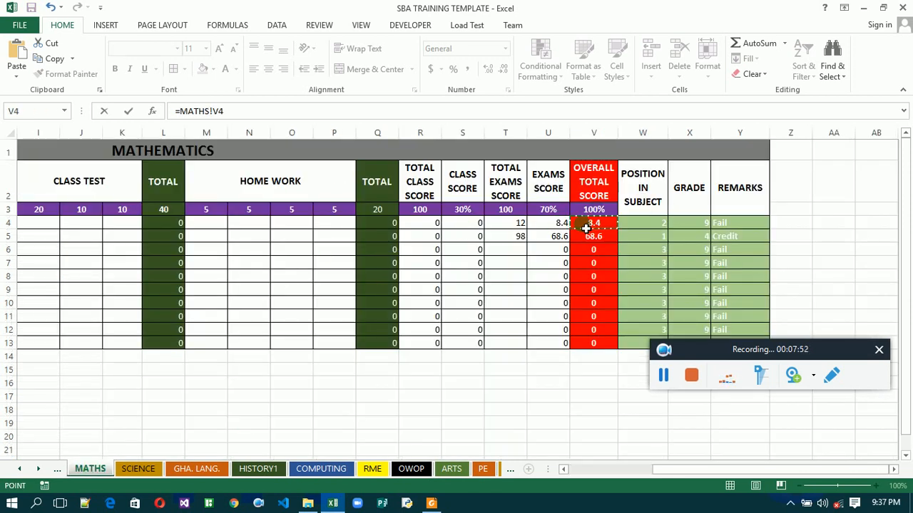
key(Return)
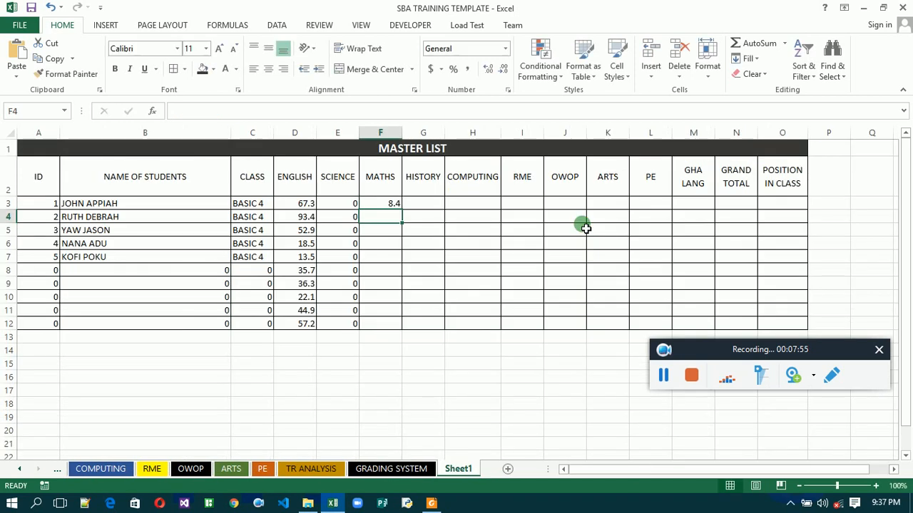
click(397, 206)
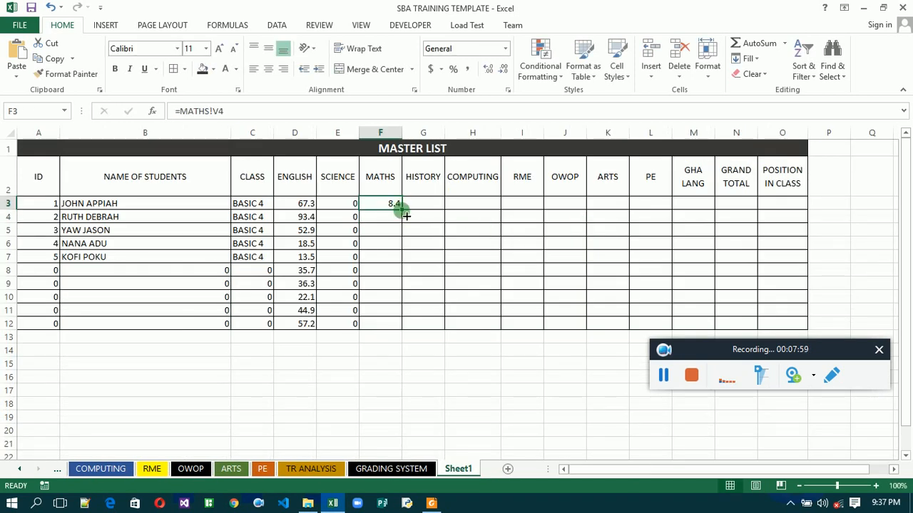
double_click(406, 216)
Link G3 to the history overall total score with =HISTORY1!V4 and fill the formula down the HISTORY column to row 12
click(423, 206)
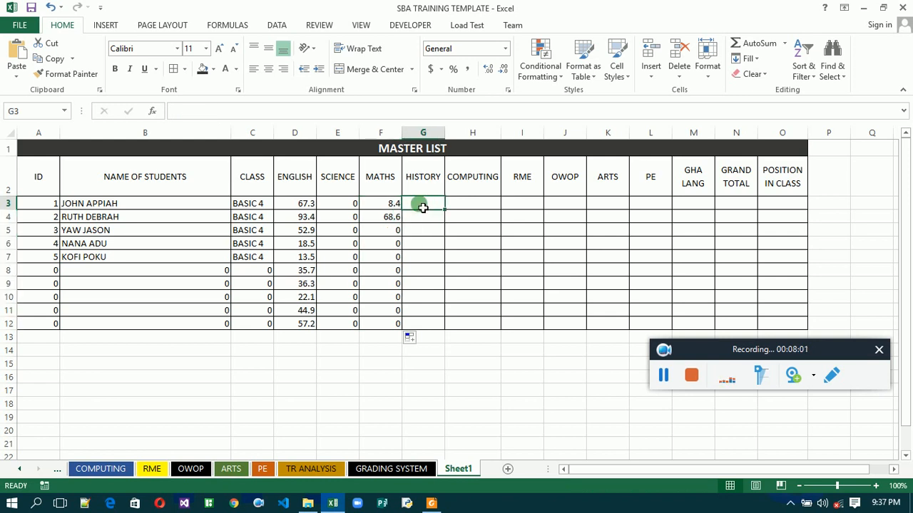
text(=)
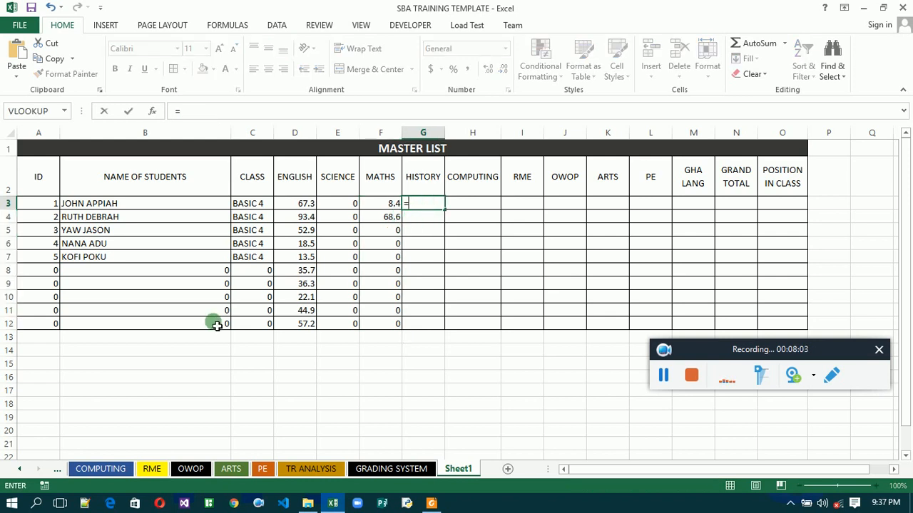
click(20, 470)
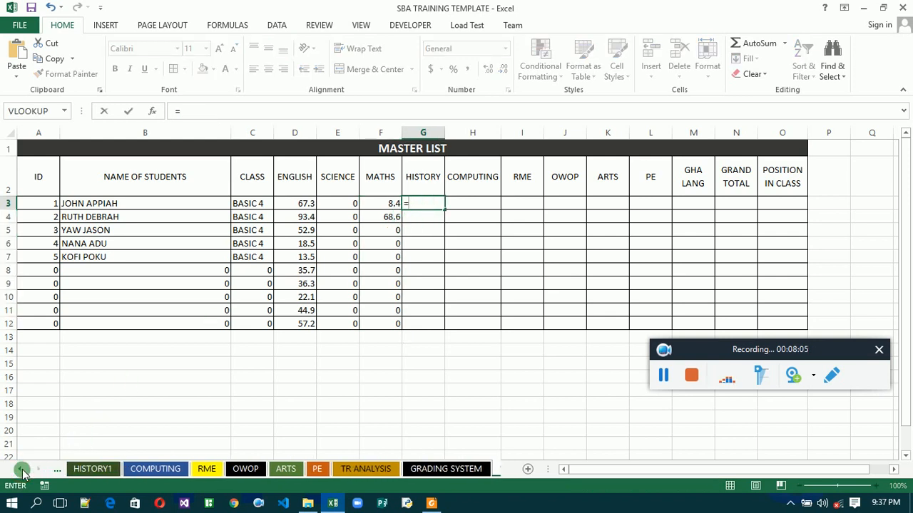
click(22, 470)
click(171, 470)
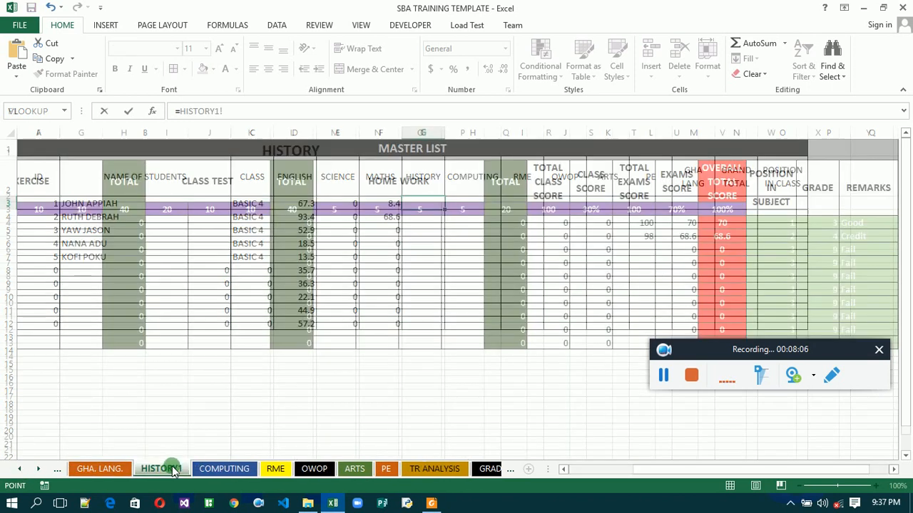
click(714, 228)
key(Return)
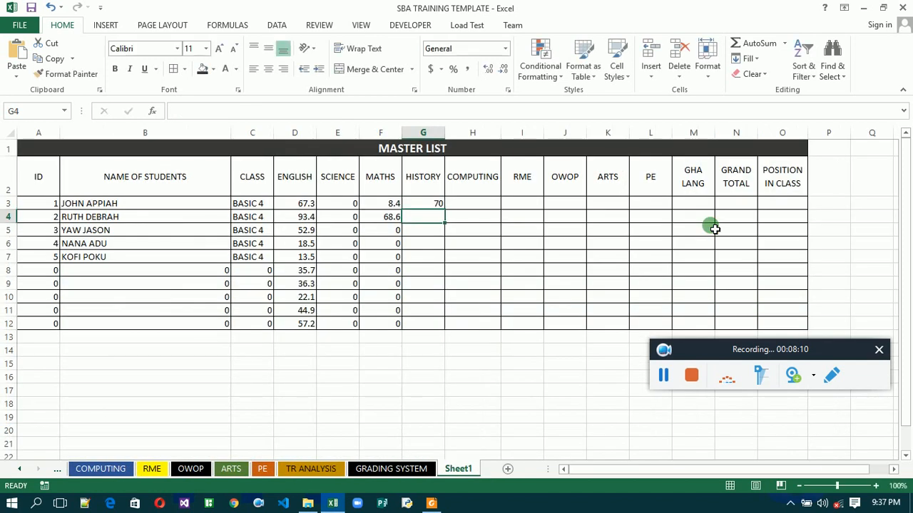
click(437, 206)
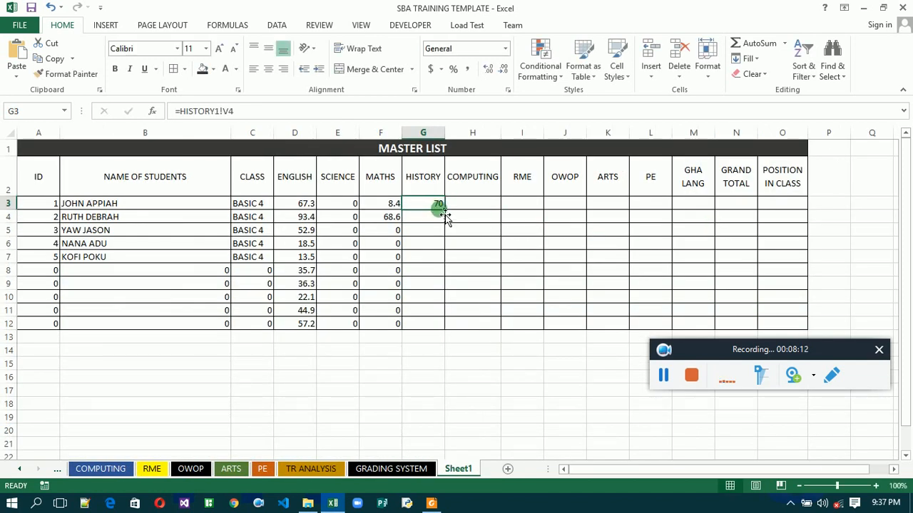
double_click(444, 210)
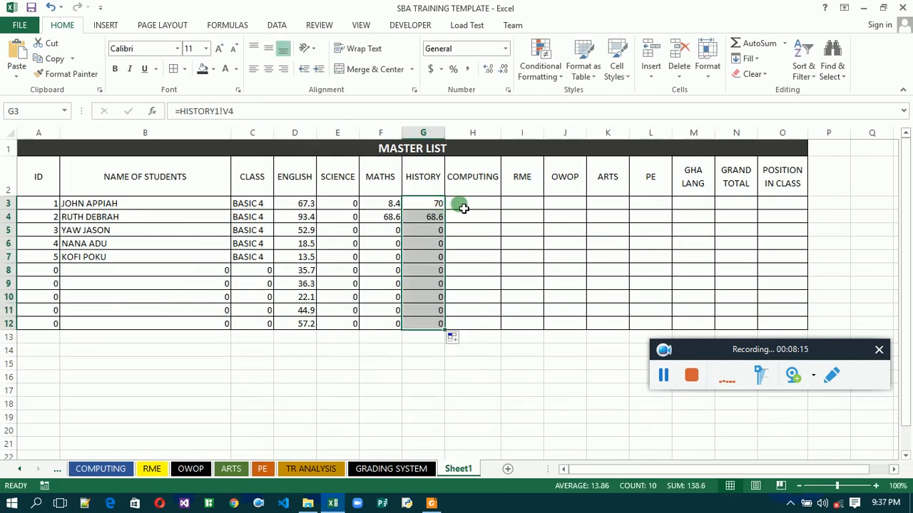
Link H3 to the computing overall total score with =COMPUTING!V4 and fill the formula down the COMPUTING column to row 12
click(463, 208)
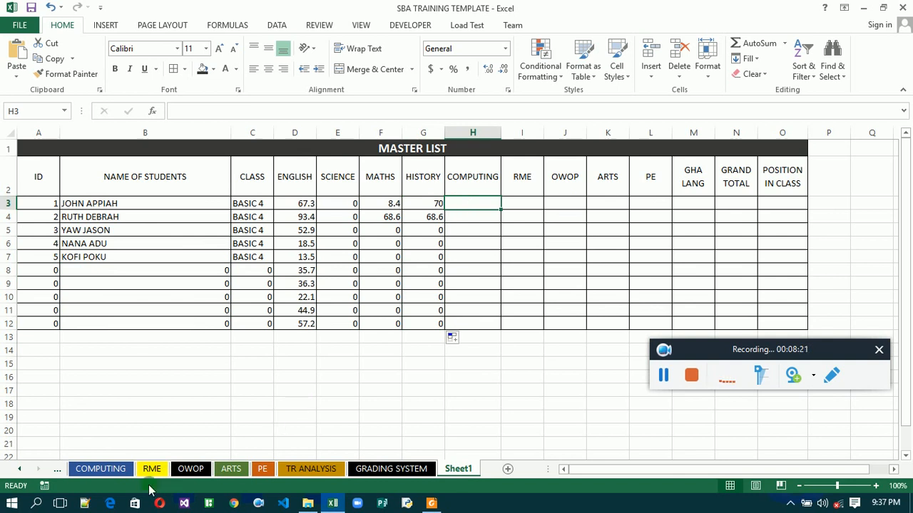
text(=)
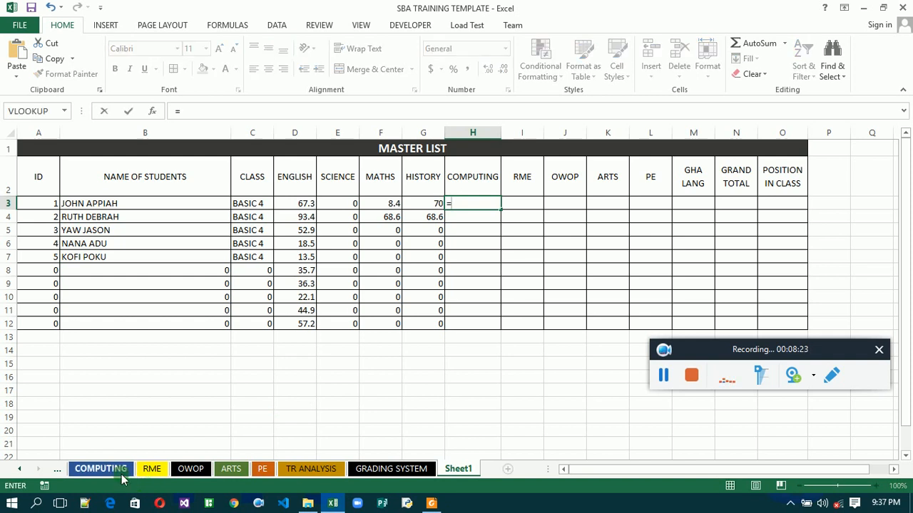
click(120, 472)
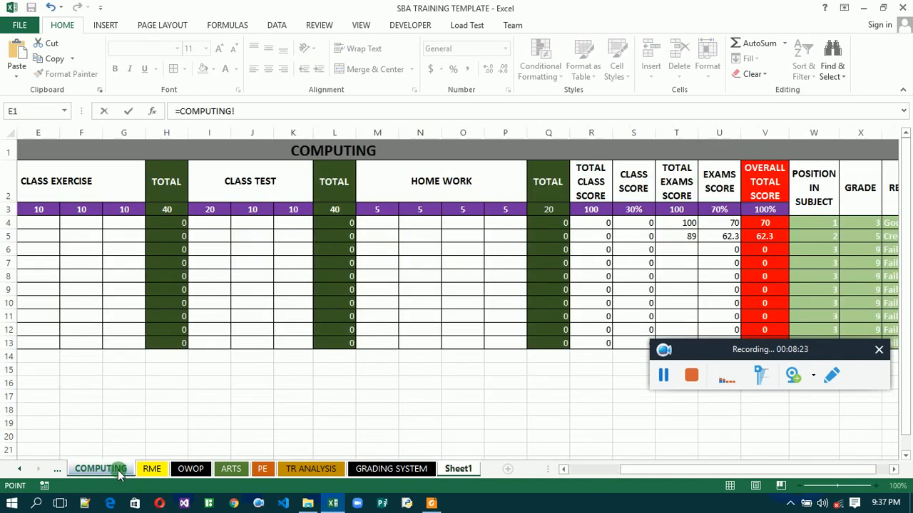
click(754, 229)
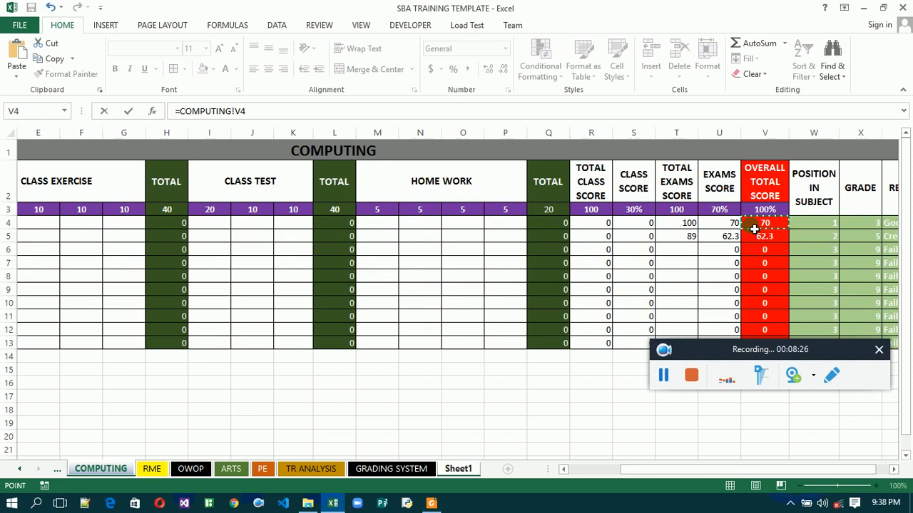
key(Return)
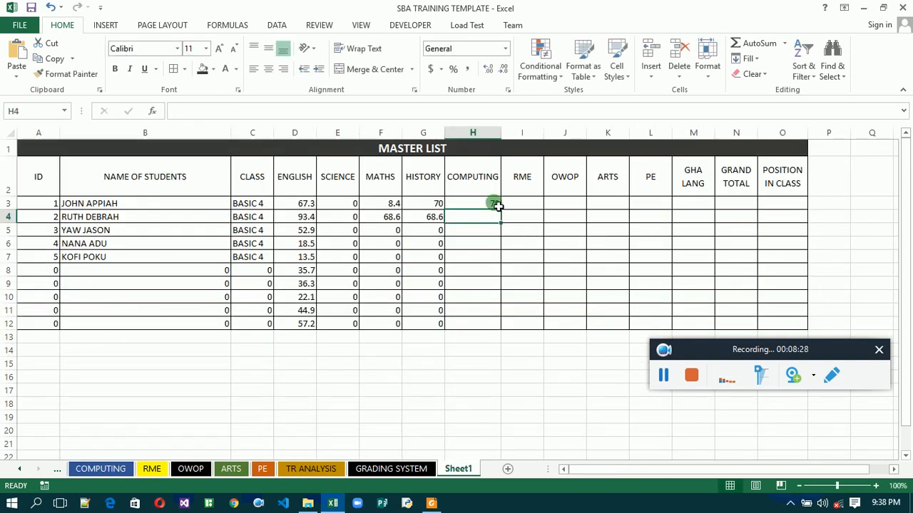
click(492, 204)
double_click(501, 210)
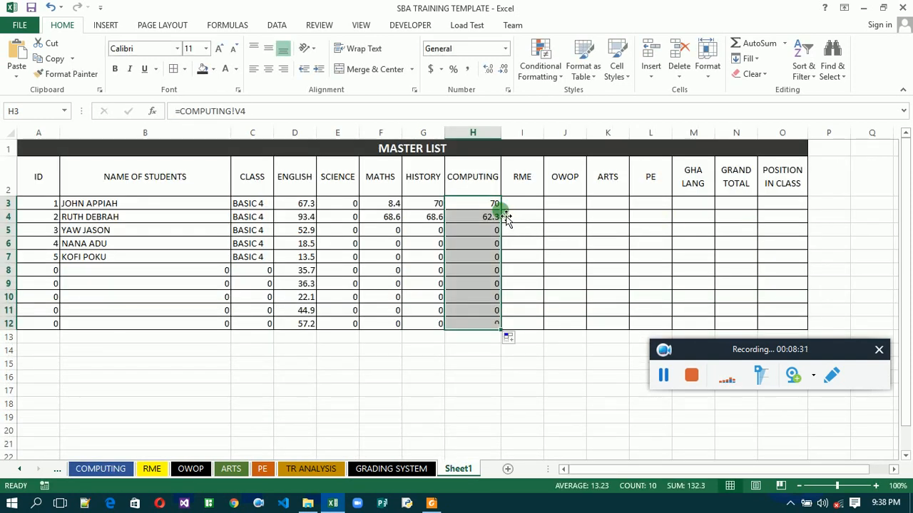
Link I3 to the RME overall total score with =RME!V4 and fill the formula down the RME column to row 12
click(522, 207)
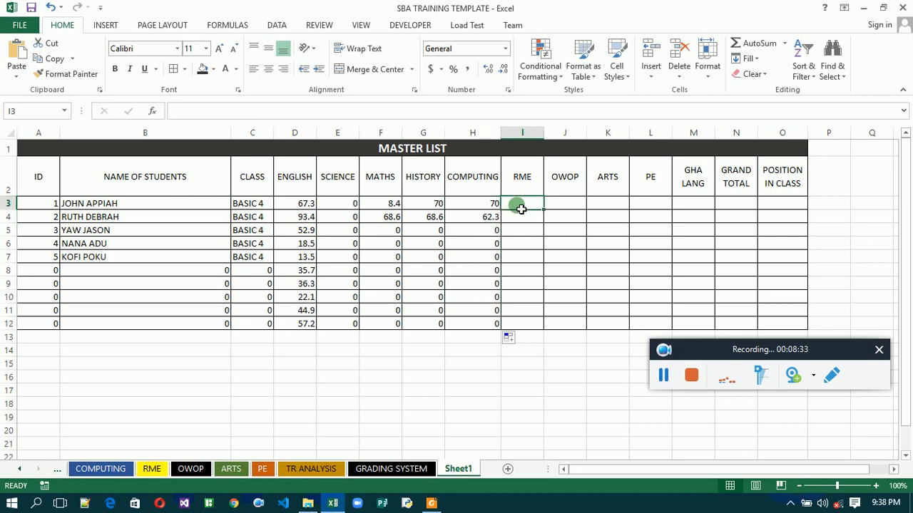
text(=)
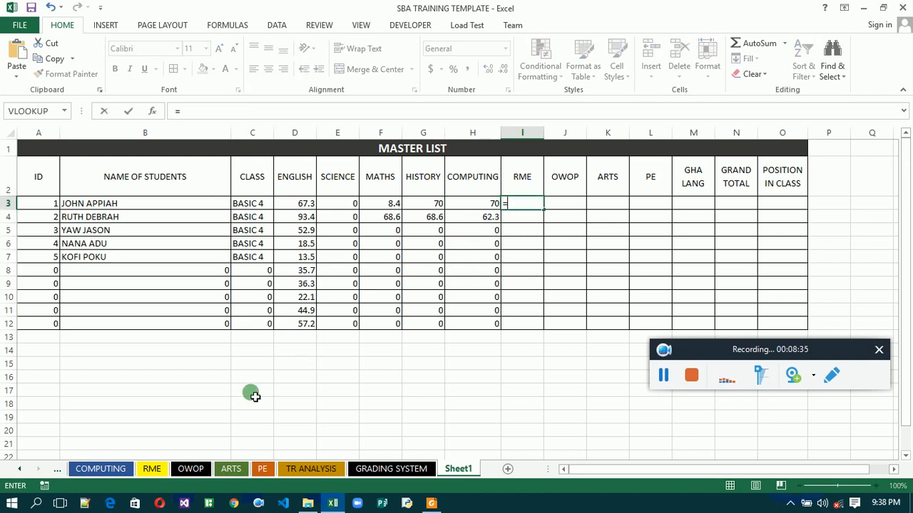
click(149, 475)
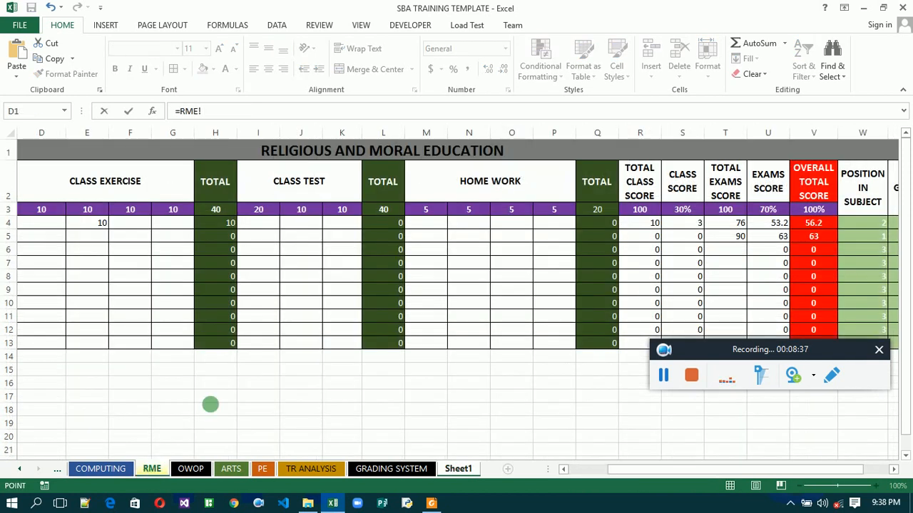
click(826, 225)
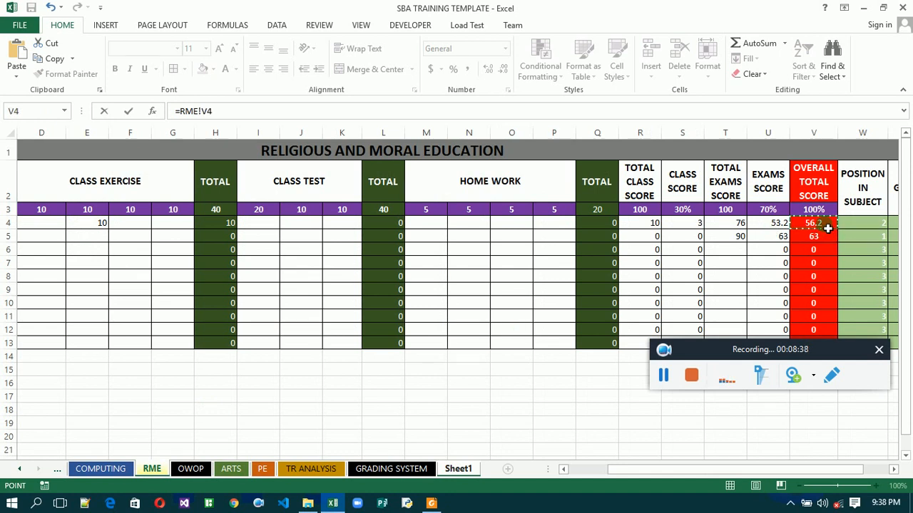
key(Return)
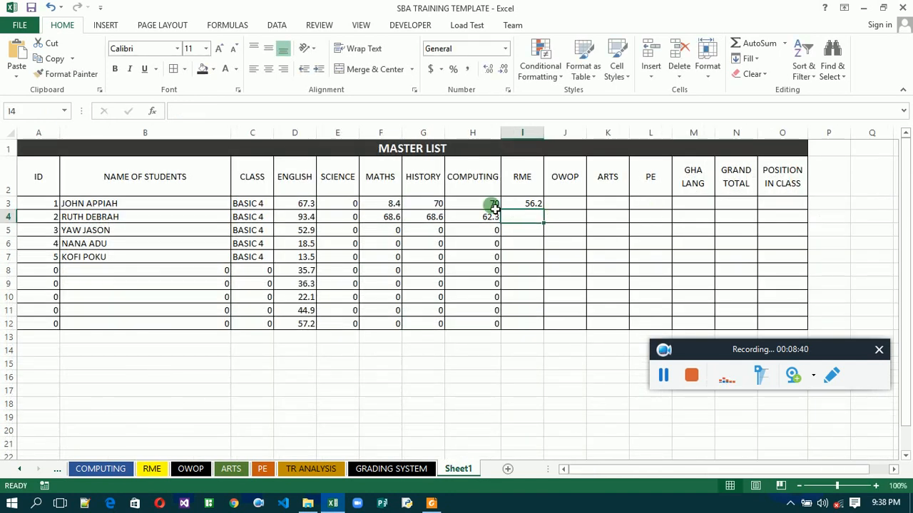
click(518, 205)
double_click(548, 213)
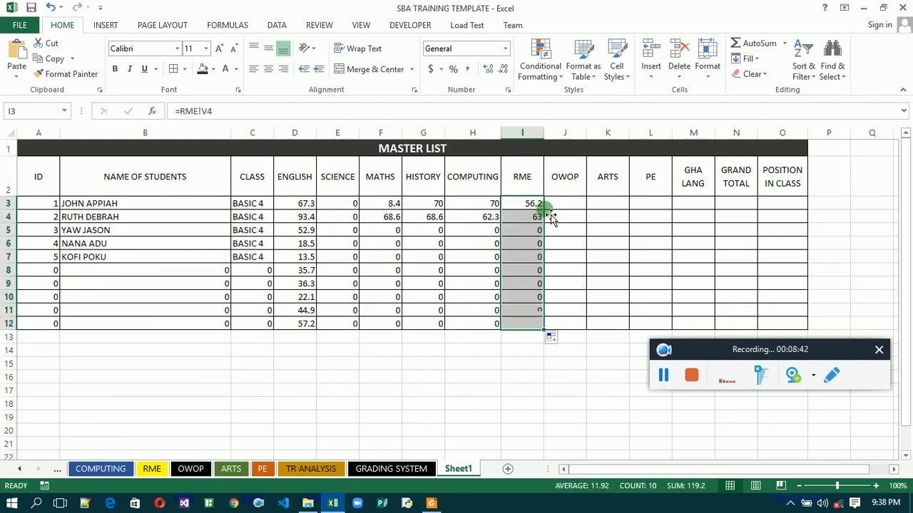
Link J3 to the OWOP overall total score with =OWOP!V4 and fill the formula down the OWOP column to row 12
click(555, 204)
text(=)
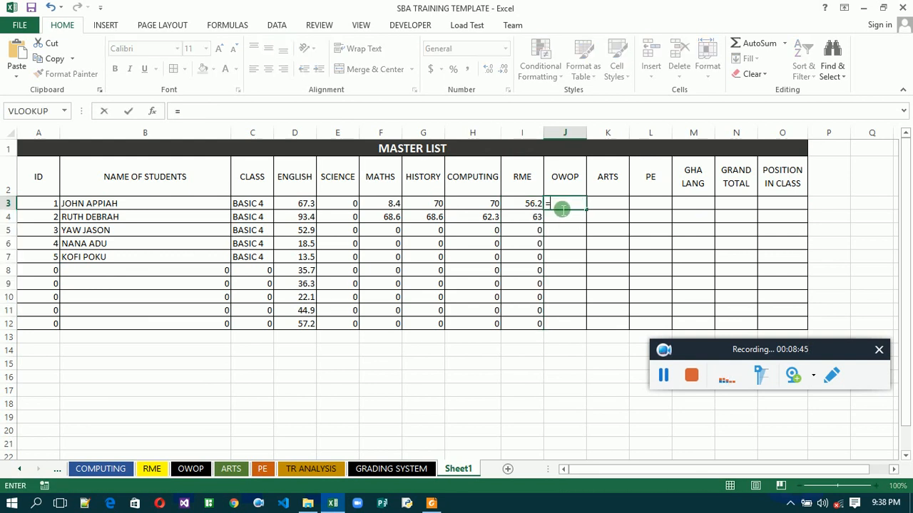
click(198, 473)
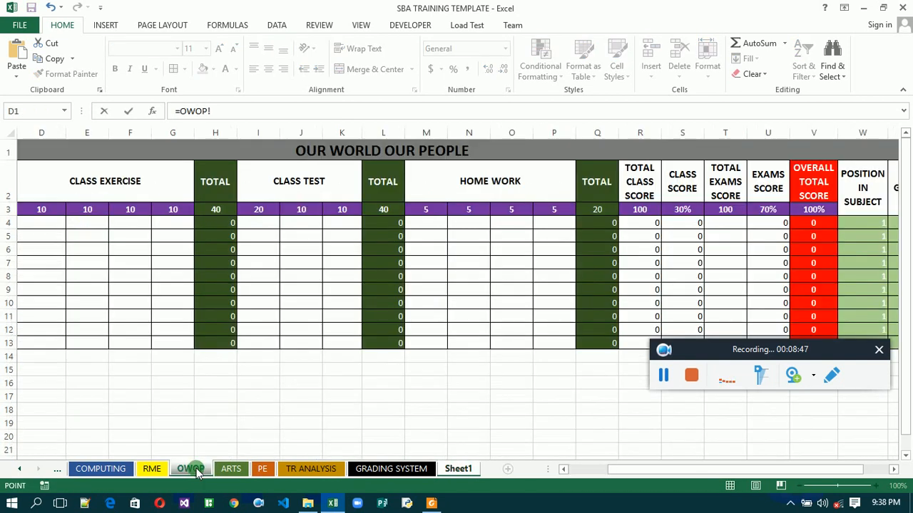
click(802, 225)
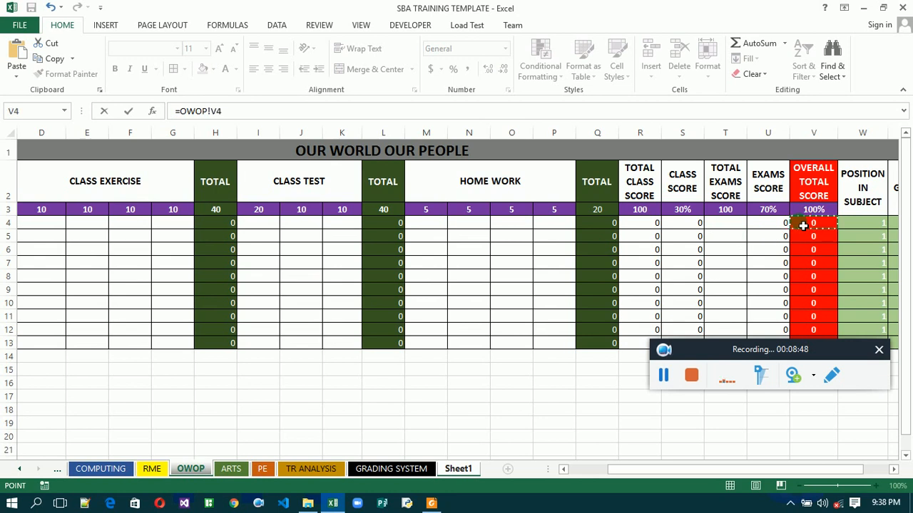
key(Return)
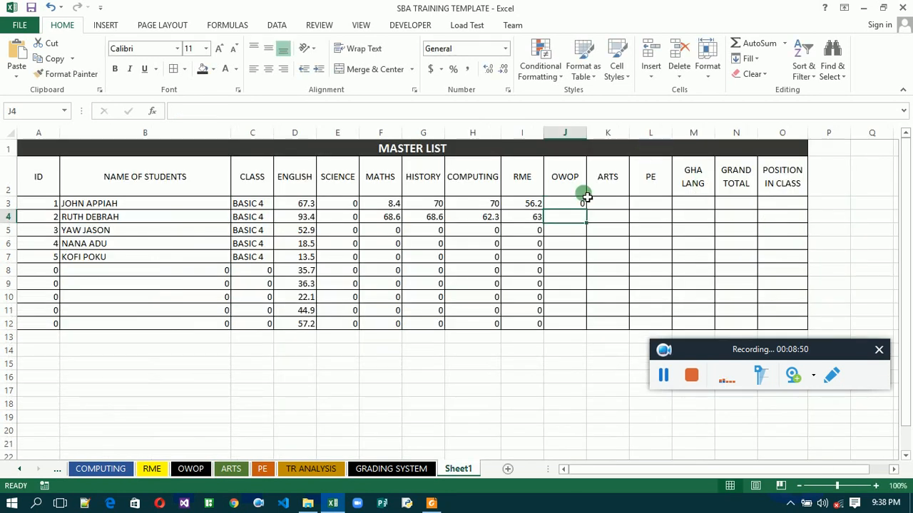
click(584, 205)
drag(584, 208, 584, 209)
double_click(589, 212)
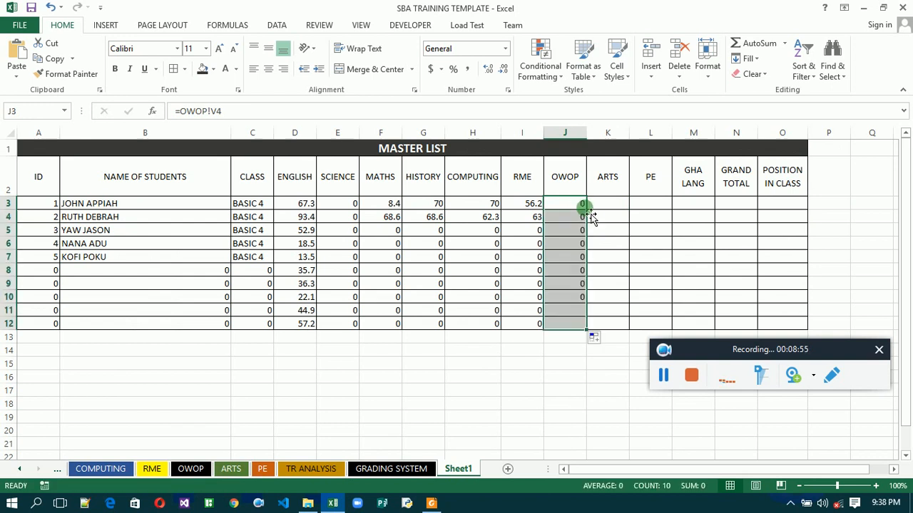
Link K3 to the creative arts overall total score with =ARTS!V4 and fill the formula down the ARTS column to row 12
click(606, 209)
text(=)
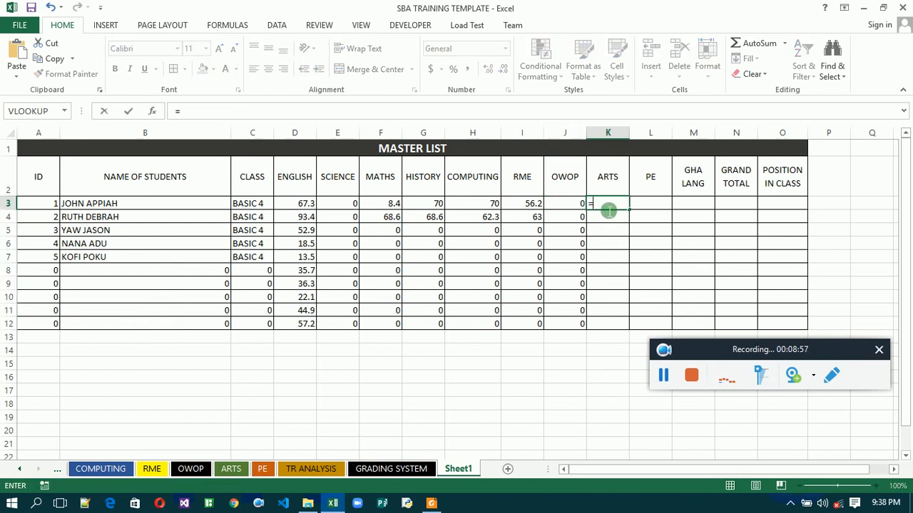
click(229, 469)
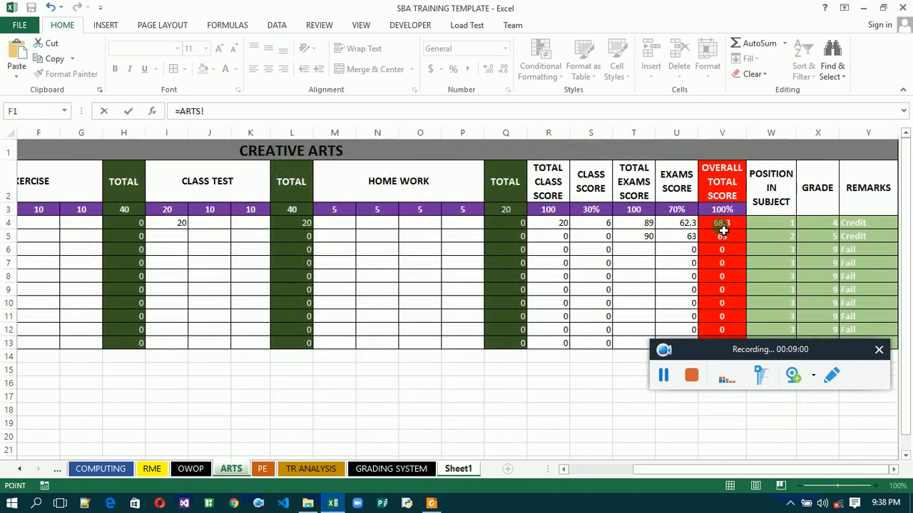
click(723, 227)
key(Return)
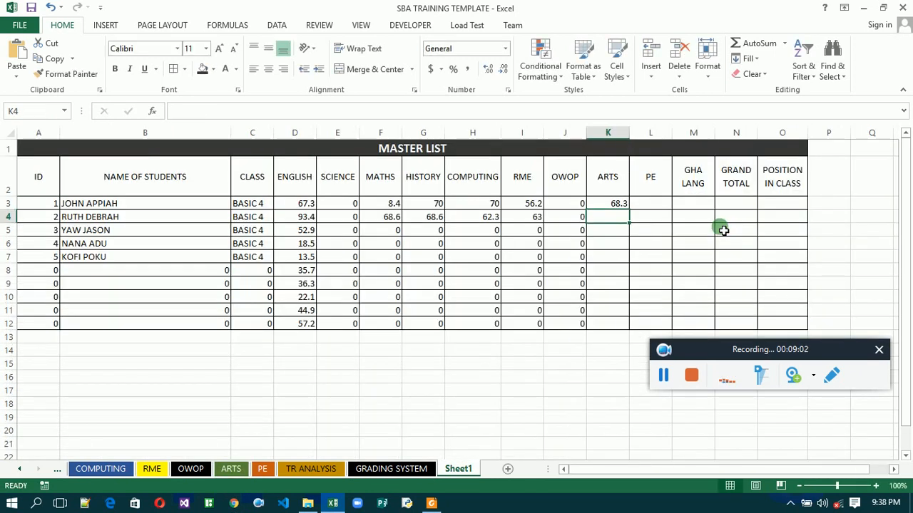
click(606, 203)
drag(627, 207, 622, 206)
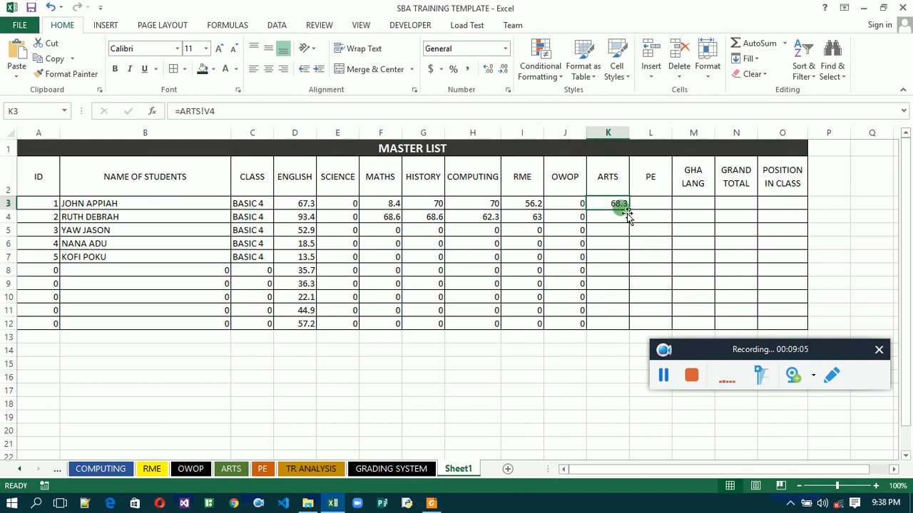
double_click(634, 210)
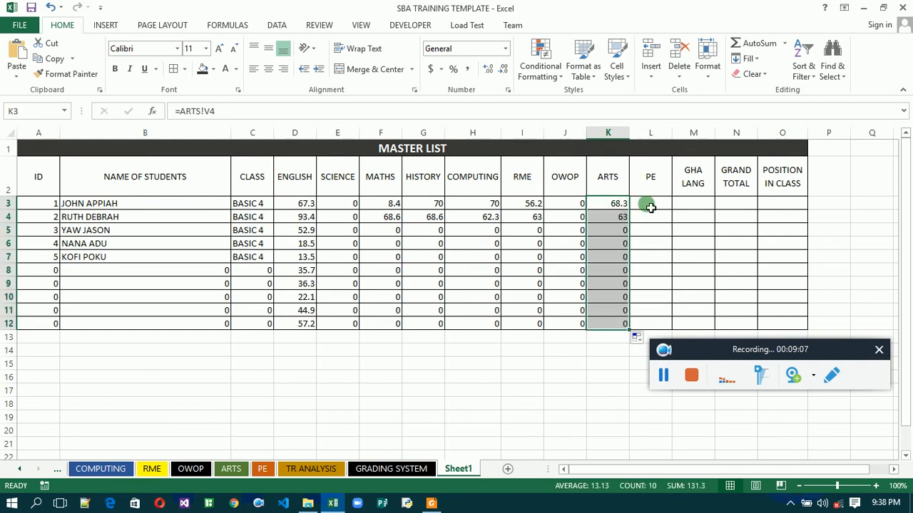
Link L3 to the physical education overall total score with =PE!V4 and fill the formula down the PE column to row 12
click(650, 207)
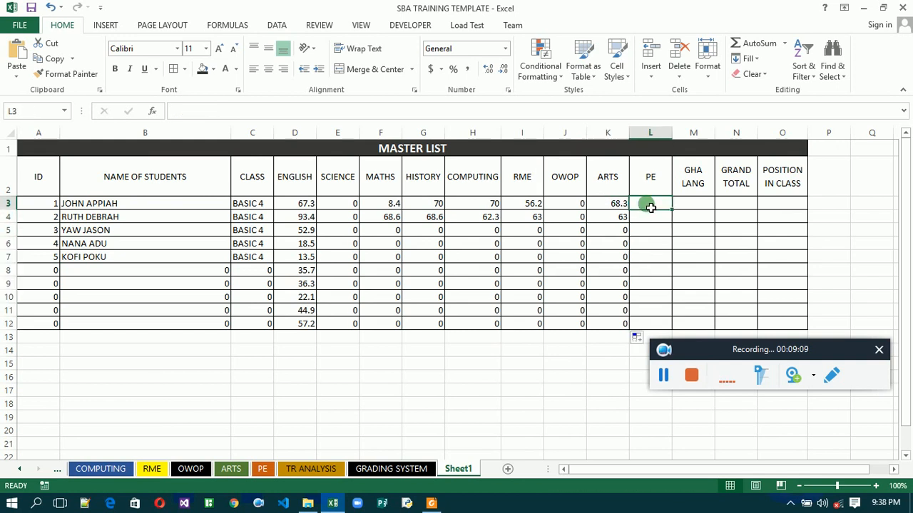
text(=)
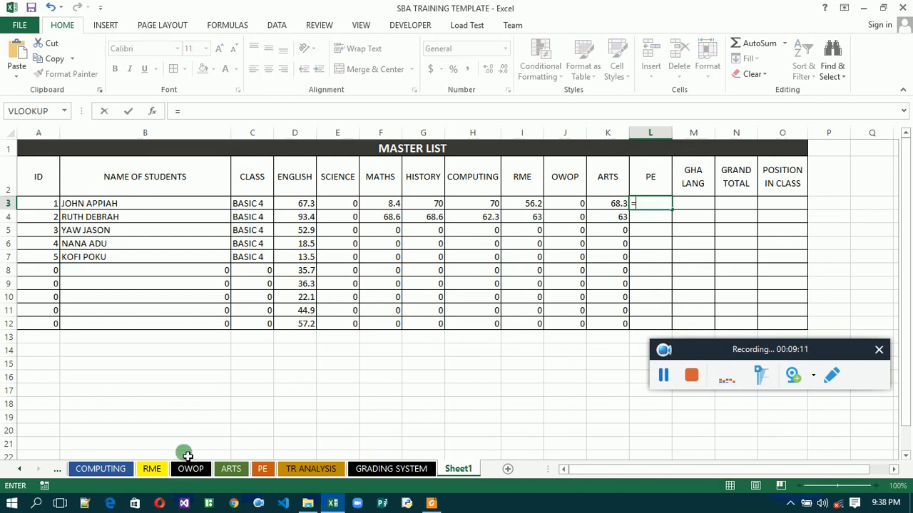
click(261, 469)
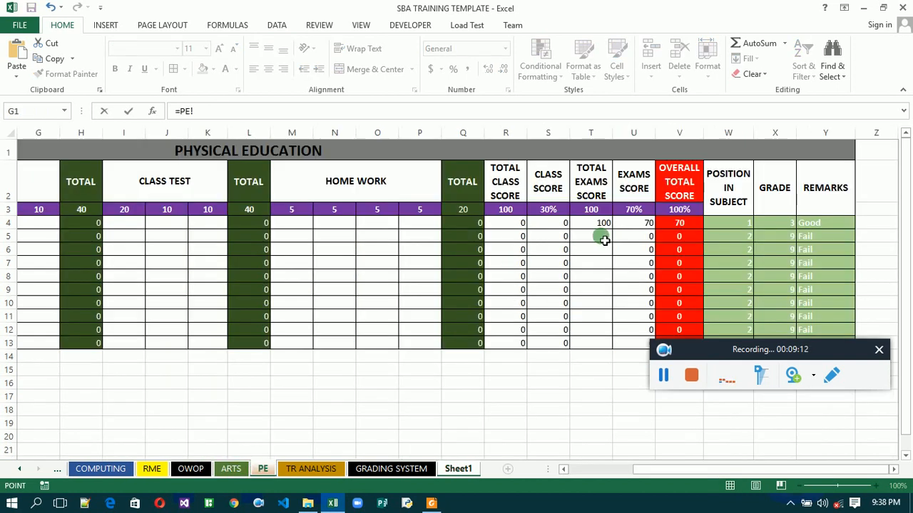
click(676, 224)
key(Return)
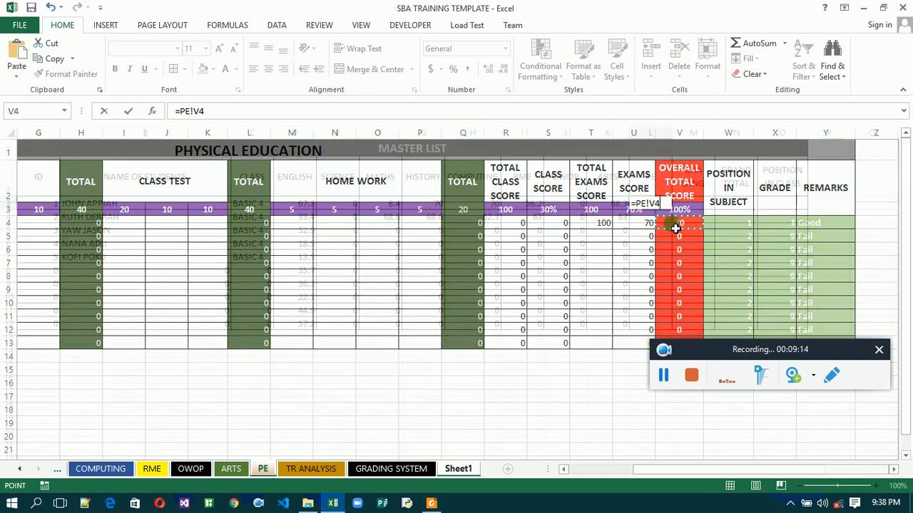
click(656, 206)
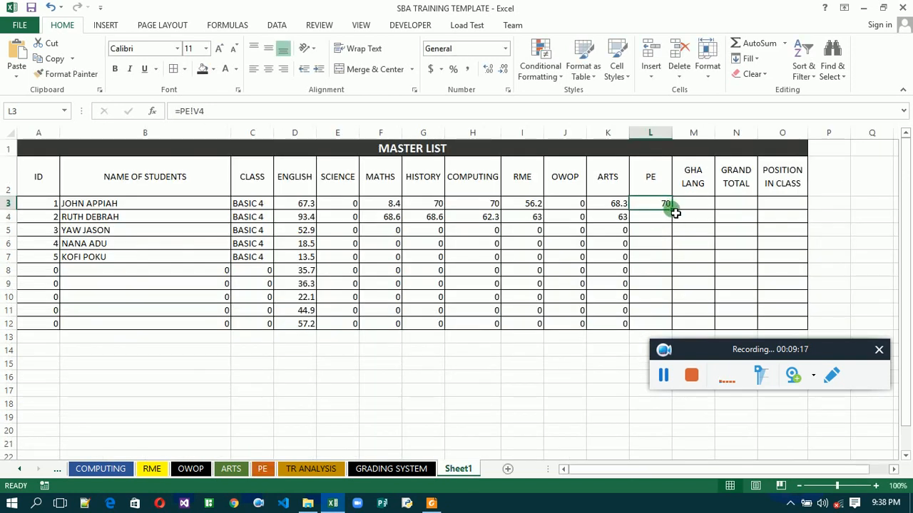
double_click(674, 211)
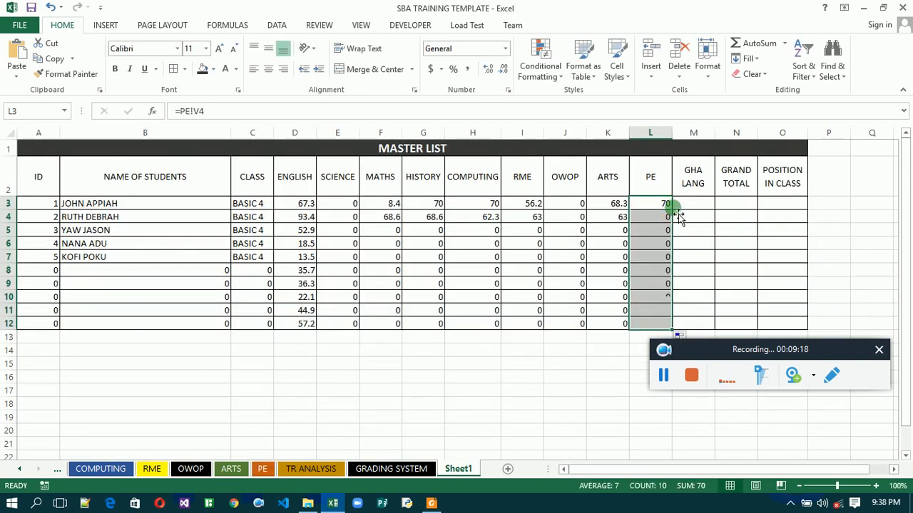
Link M3 to the Ghanaian language overall total score with ='GHA. LANG.'!V4 and fill the formula down the GHA LANG column to row 12
click(687, 203)
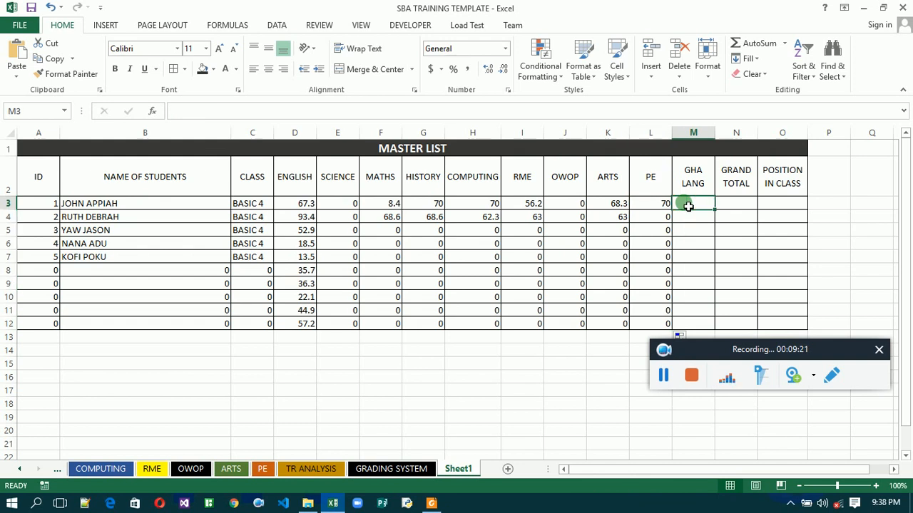
text(=)
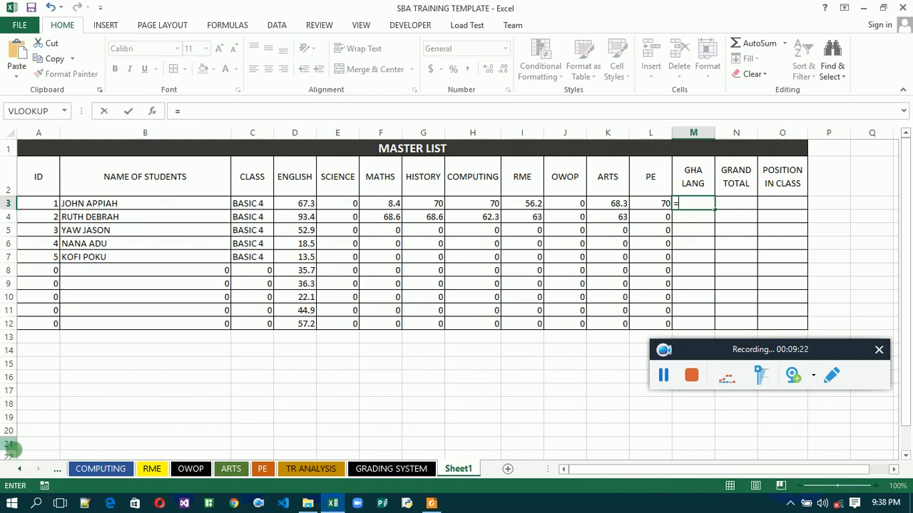
click(20, 468)
click(19, 468)
click(29, 468)
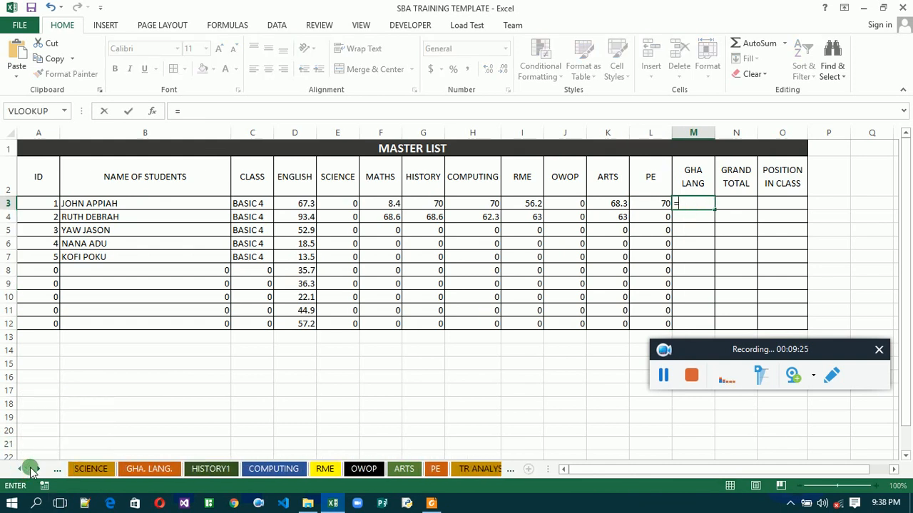
click(162, 467)
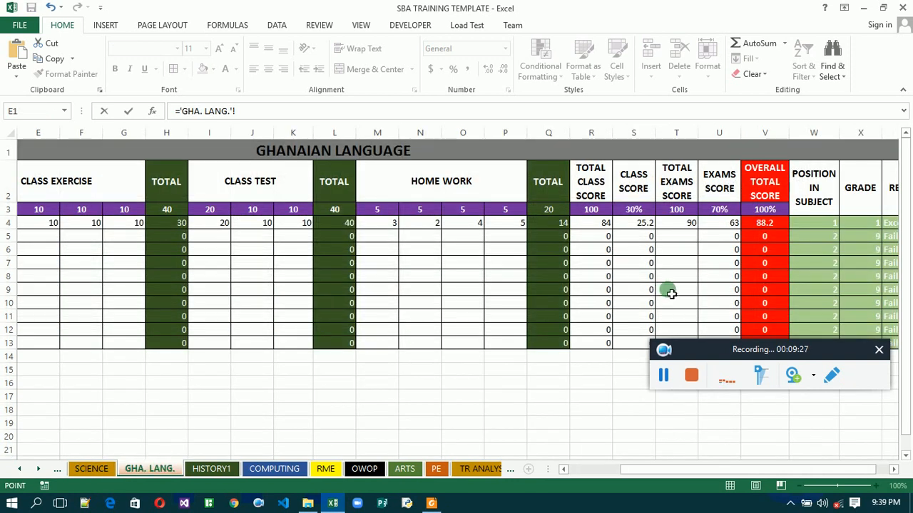
click(762, 227)
key(Return)
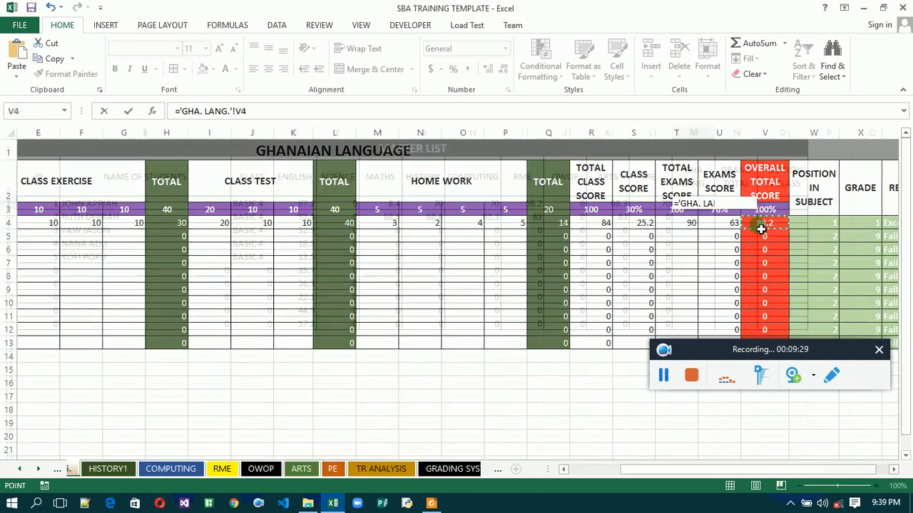
click(705, 206)
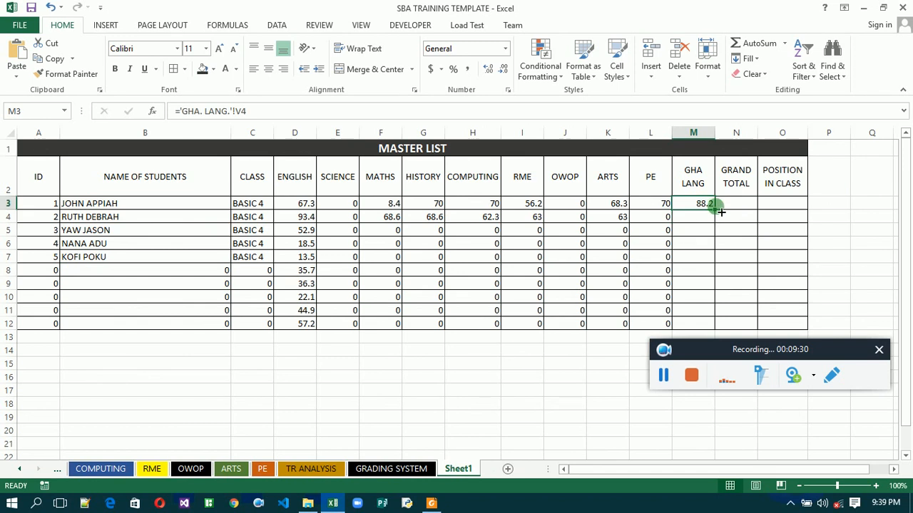
double_click(713, 209)
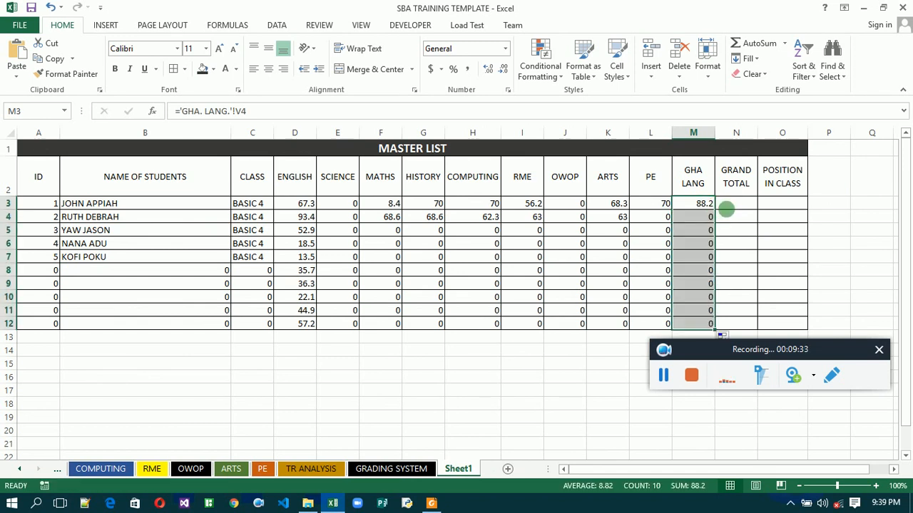
Link N3 to the grand total score with ='TR ANALYSIS'!BQ2 and fill the formula down the GRAND TOTAL column to row 12
click(739, 207)
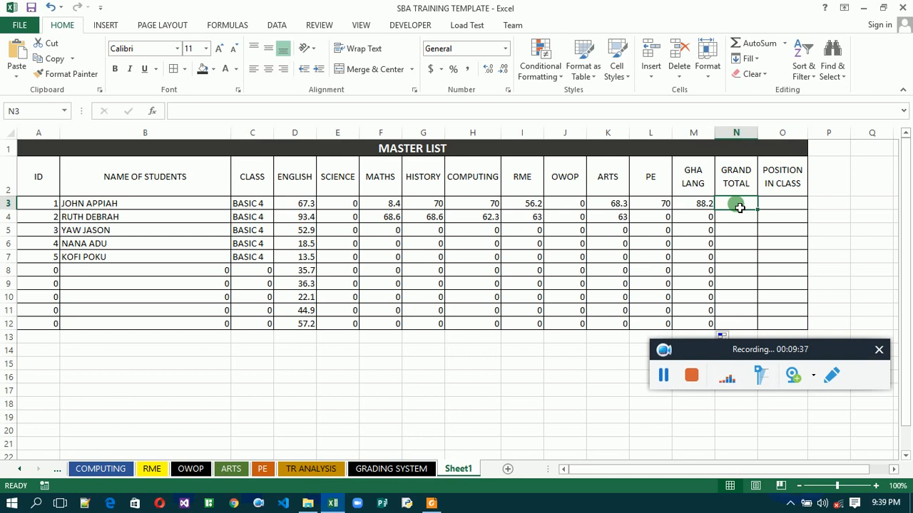
text(=)
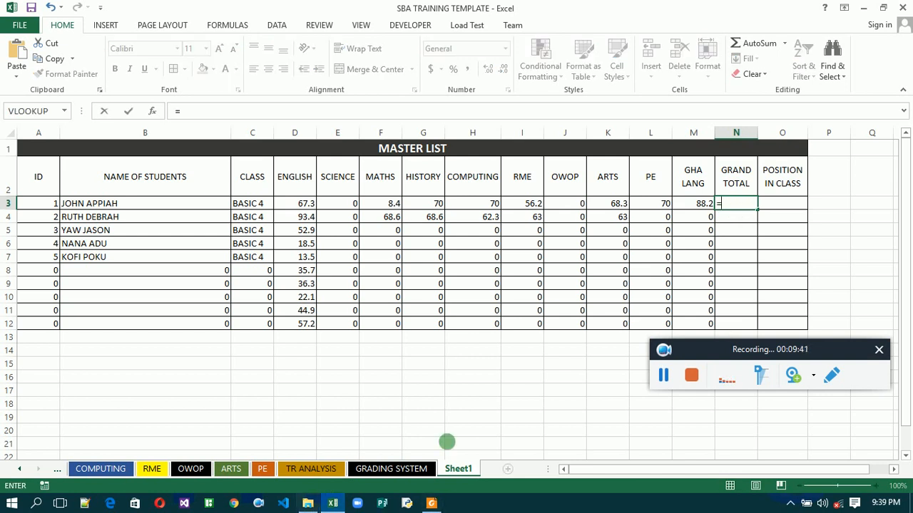
click(317, 470)
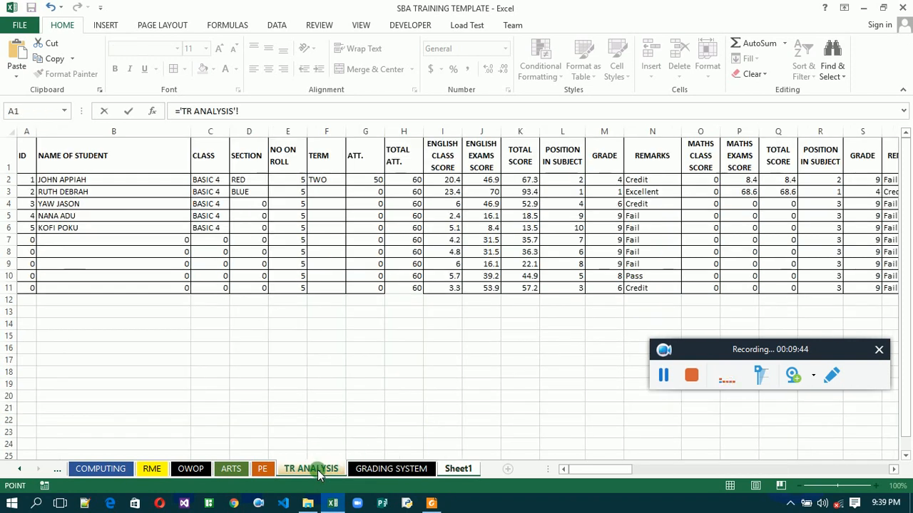
click(894, 474)
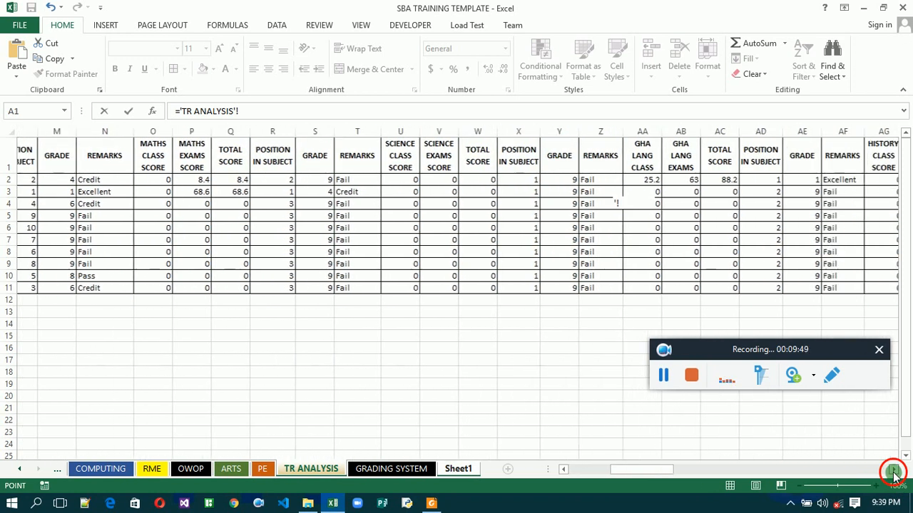
drag(893, 474, 889, 471)
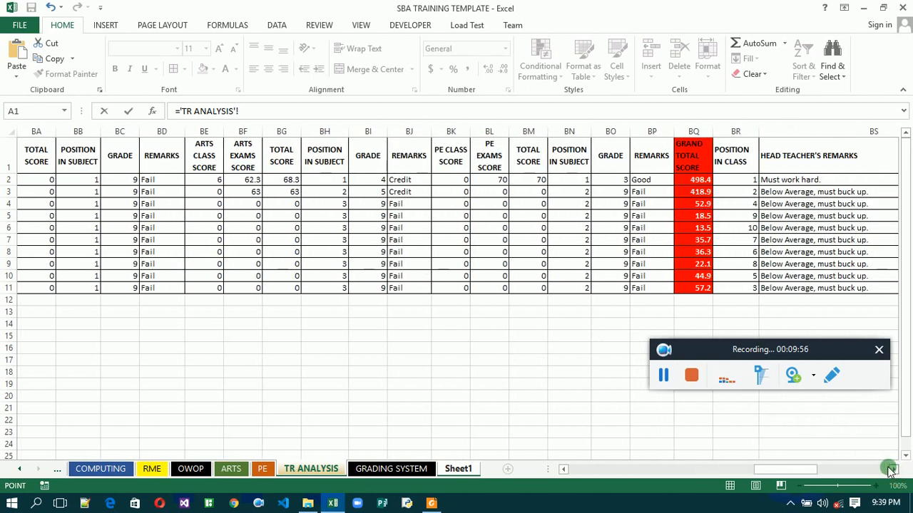
click(691, 184)
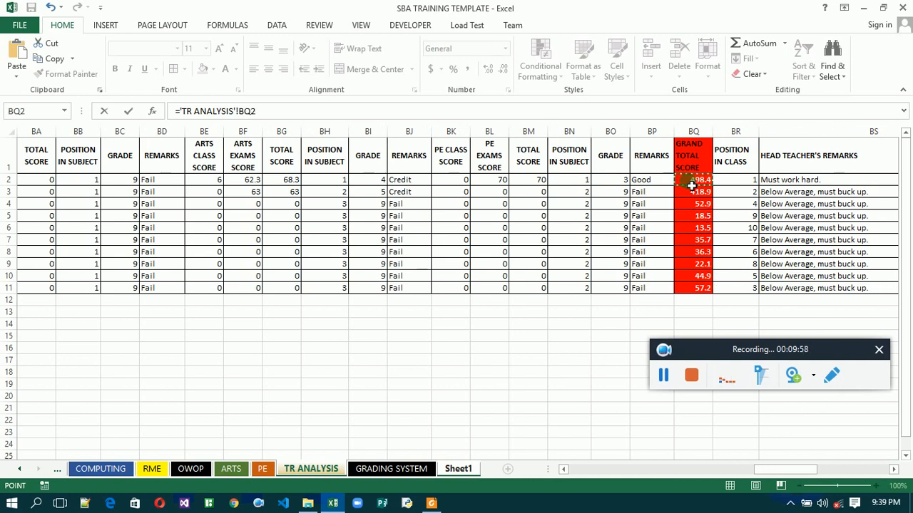
key(Return)
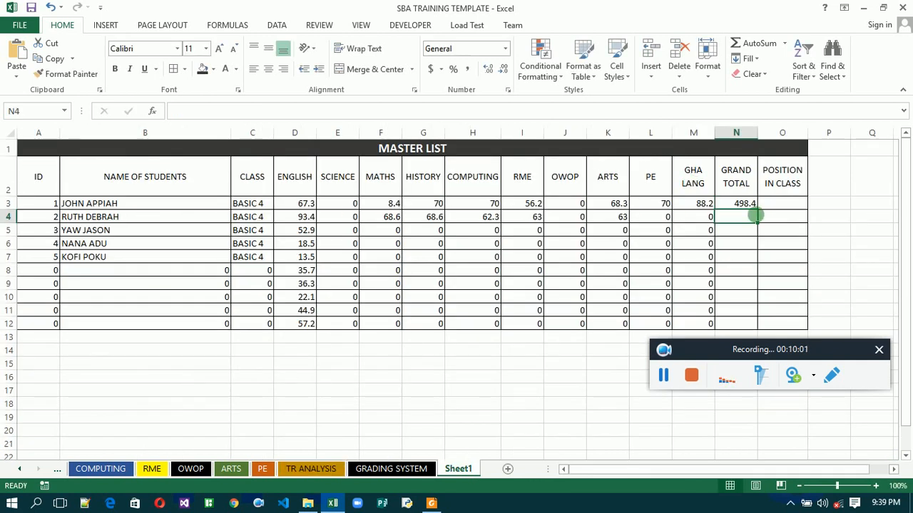
click(745, 205)
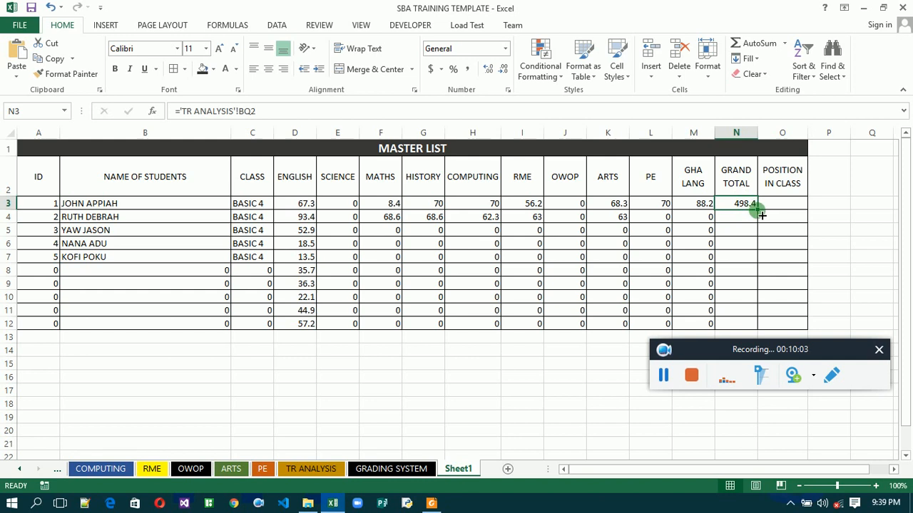
double_click(757, 208)
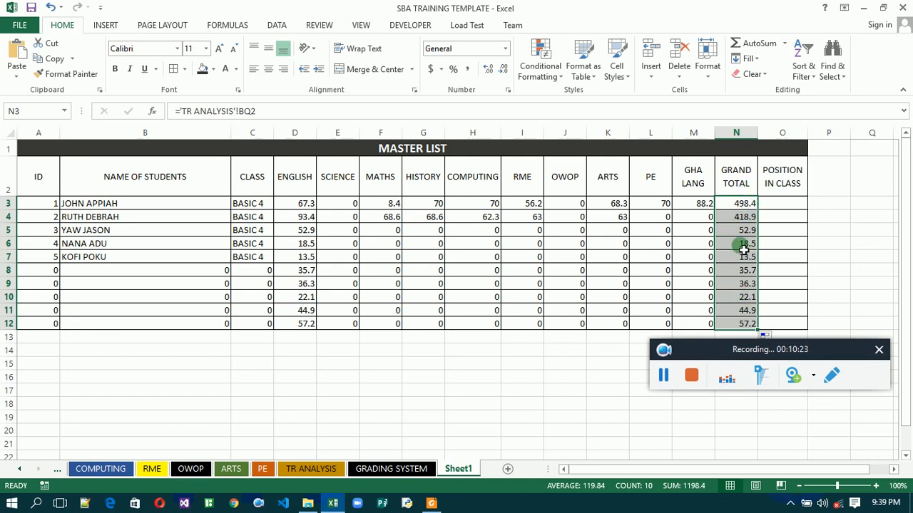
Link O3 to the class position with ='TR ANALYSIS'!BR2 and fill the formula down the POSITION IN CLASS column to row 12
click(775, 206)
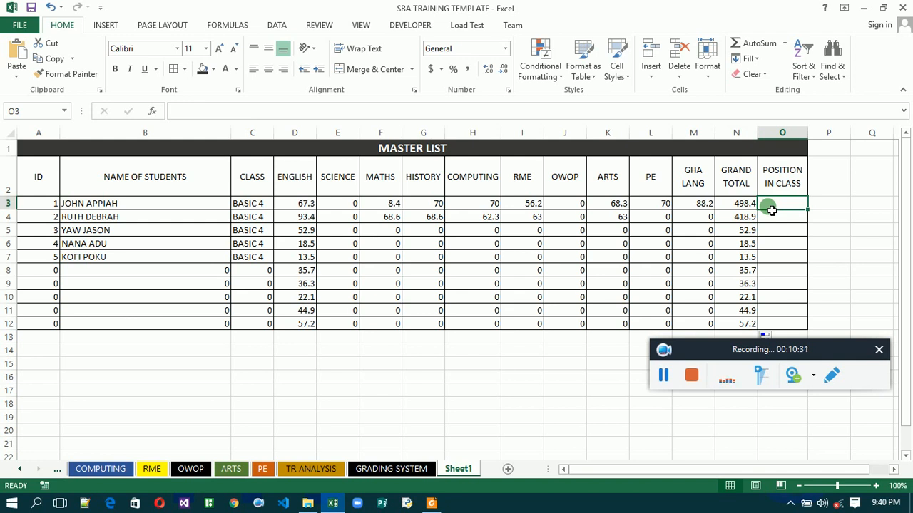
text(=)
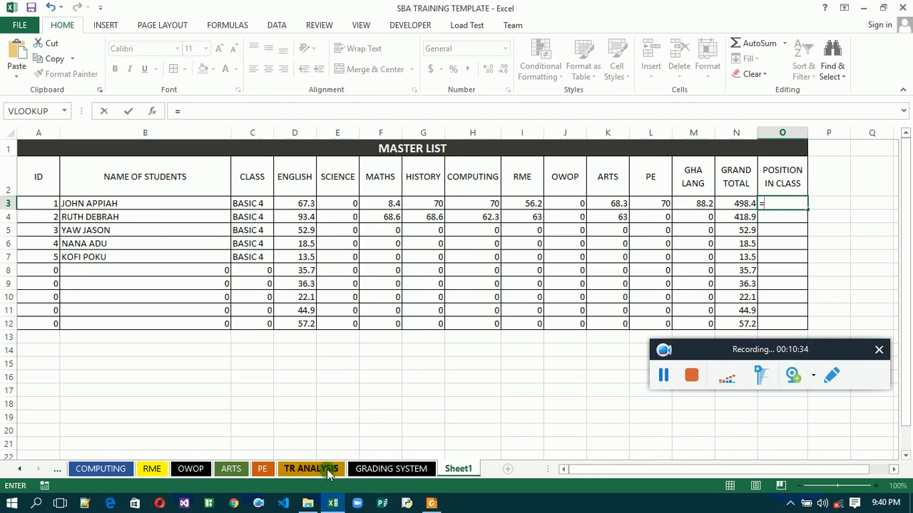
click(328, 473)
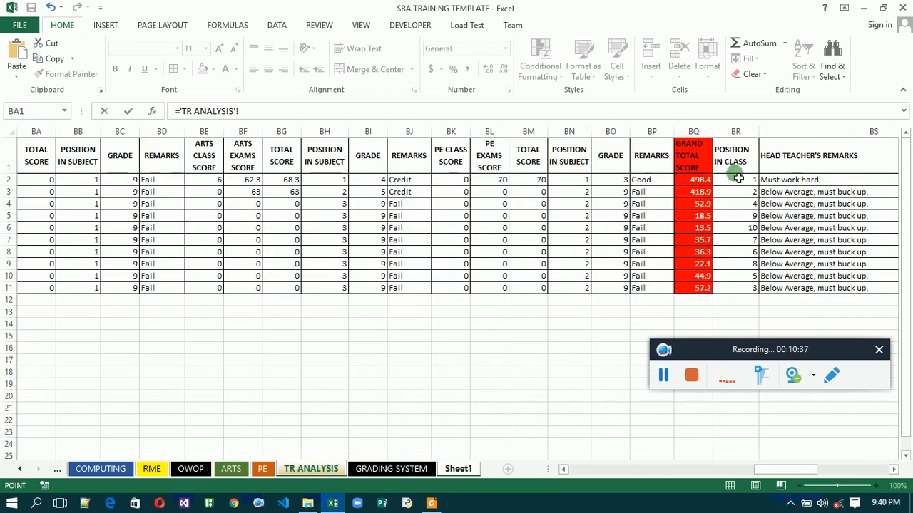
click(736, 182)
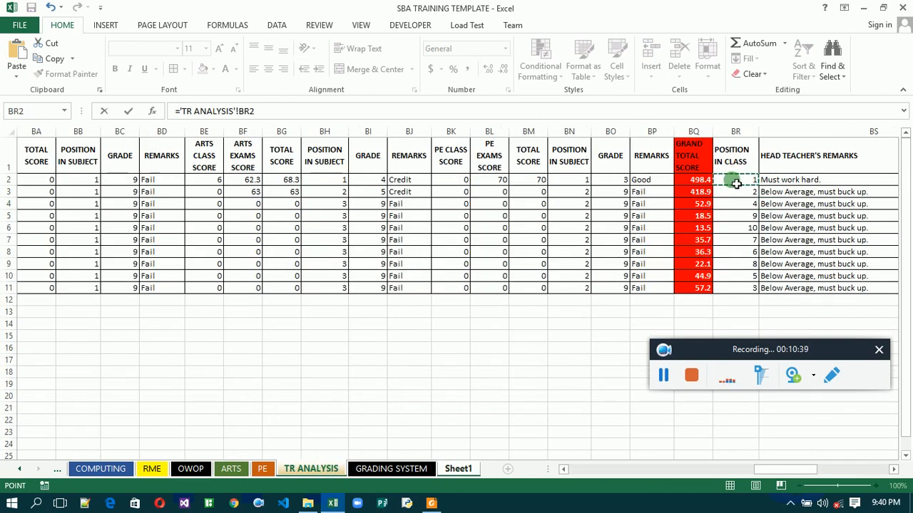
key(Return)
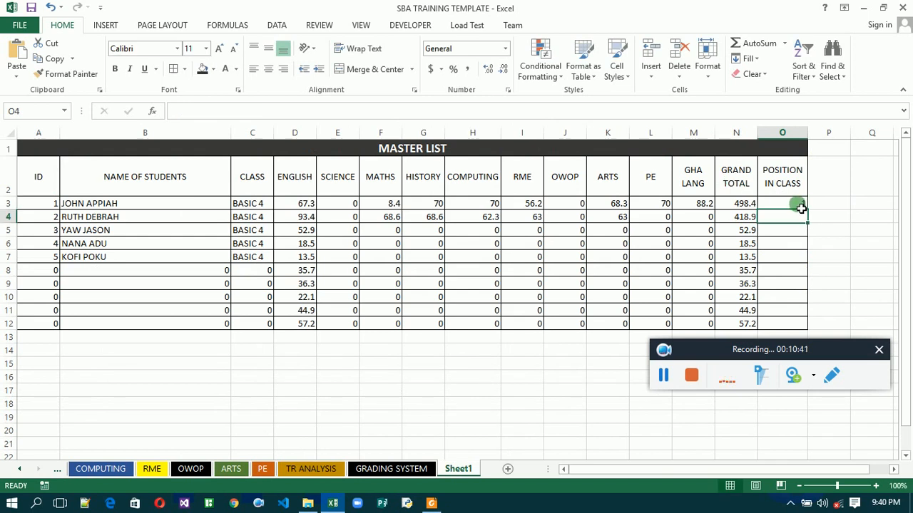
click(800, 206)
double_click(807, 210)
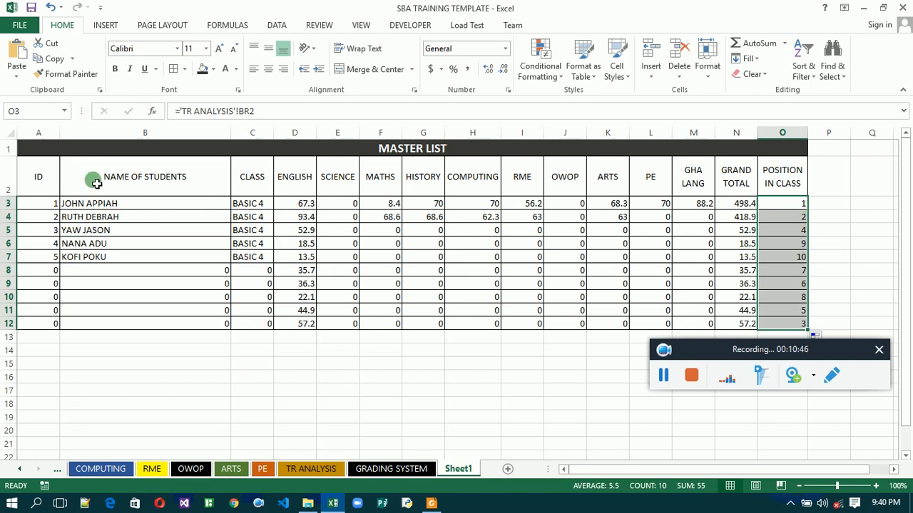
Narrow the ID column slightly and set the sheet's page orientation to Landscape
click(40, 180)
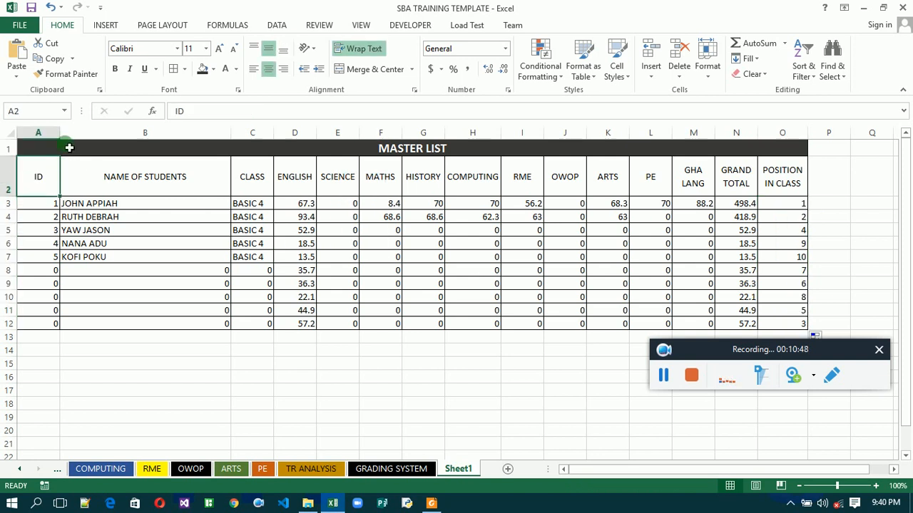
drag(62, 135, 54, 135)
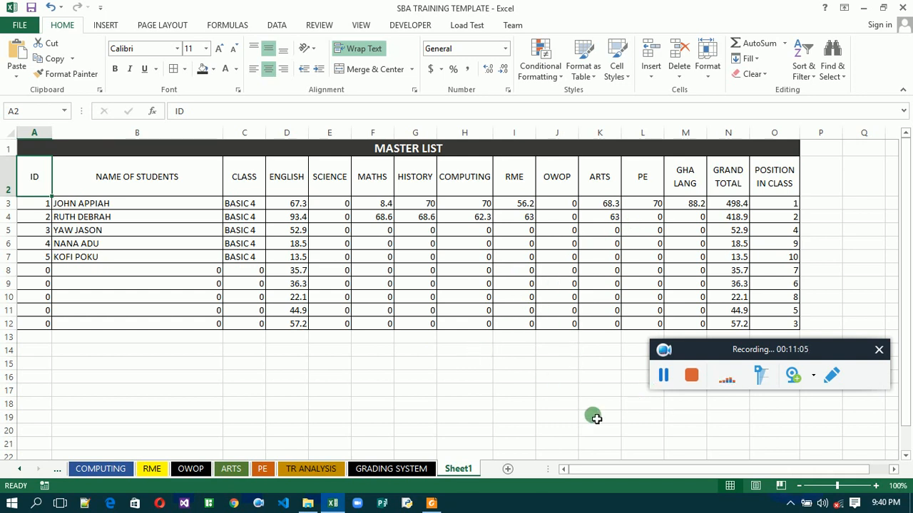
click(149, 28)
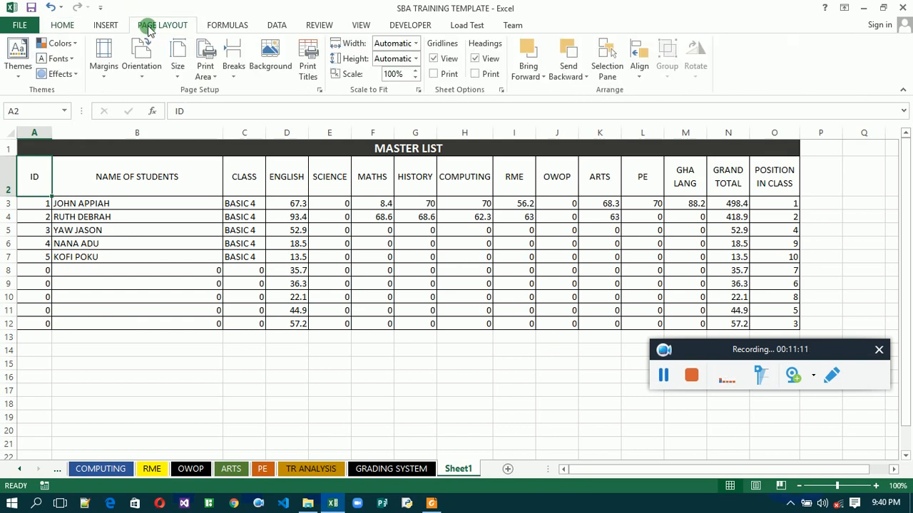
click(143, 77)
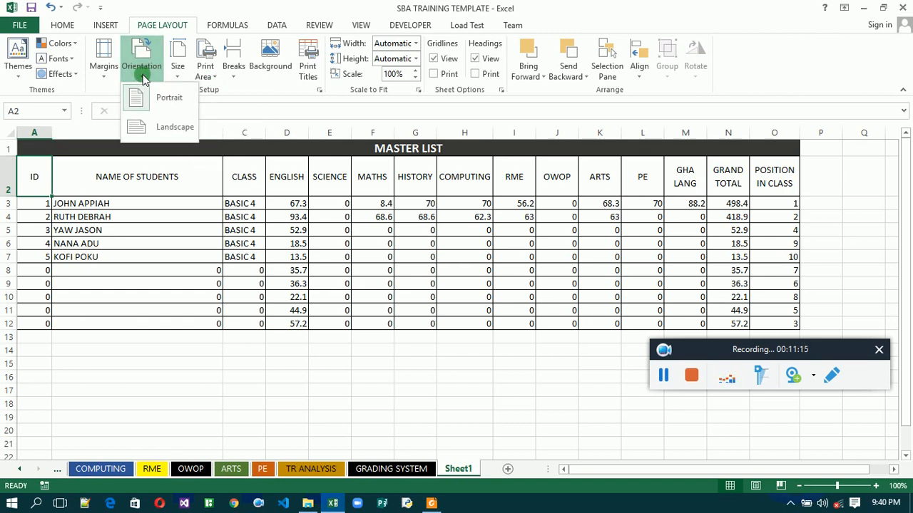
click(160, 129)
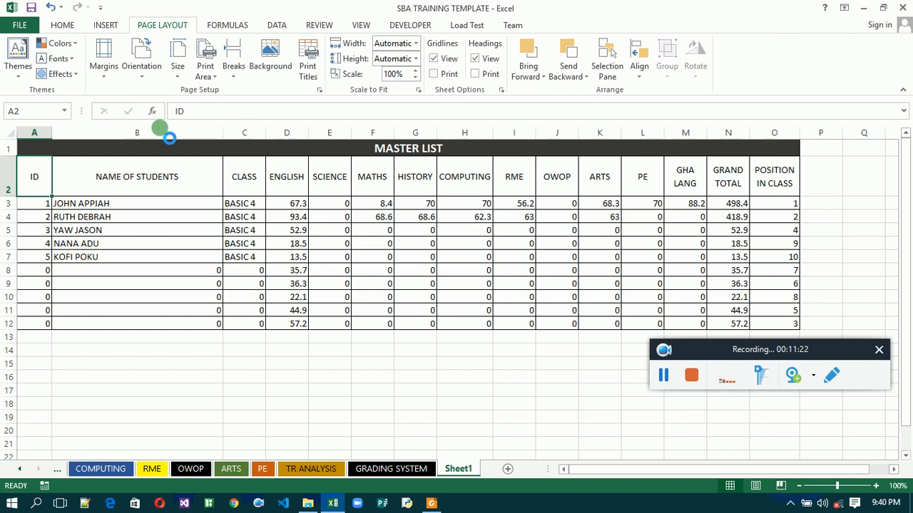
click(168, 137)
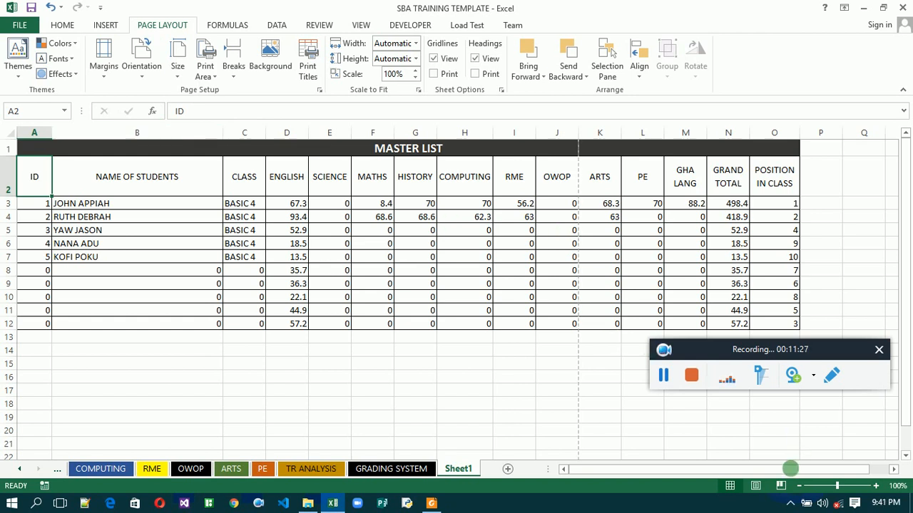
Show the sheet in Page Layout view and narrow the NAME OF STUDENTS, SCIENCE and MATHS columns
click(756, 485)
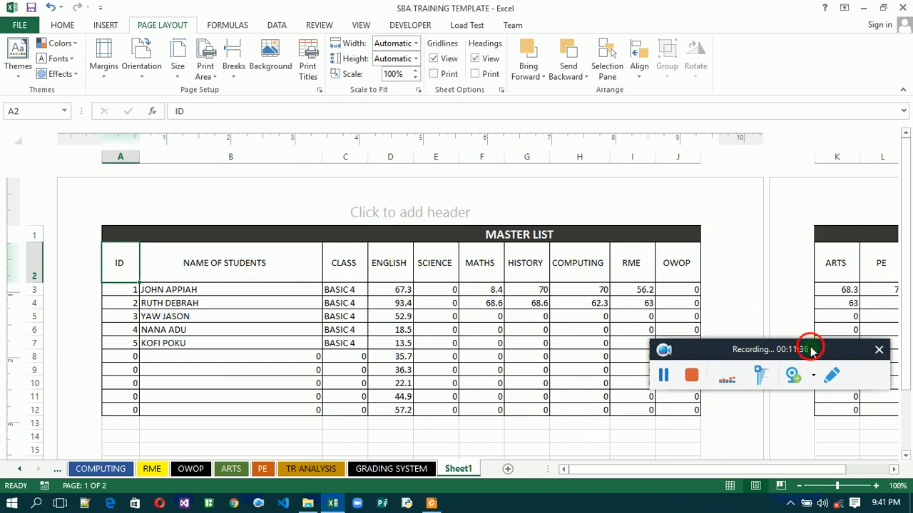
drag(811, 349, 865, 408)
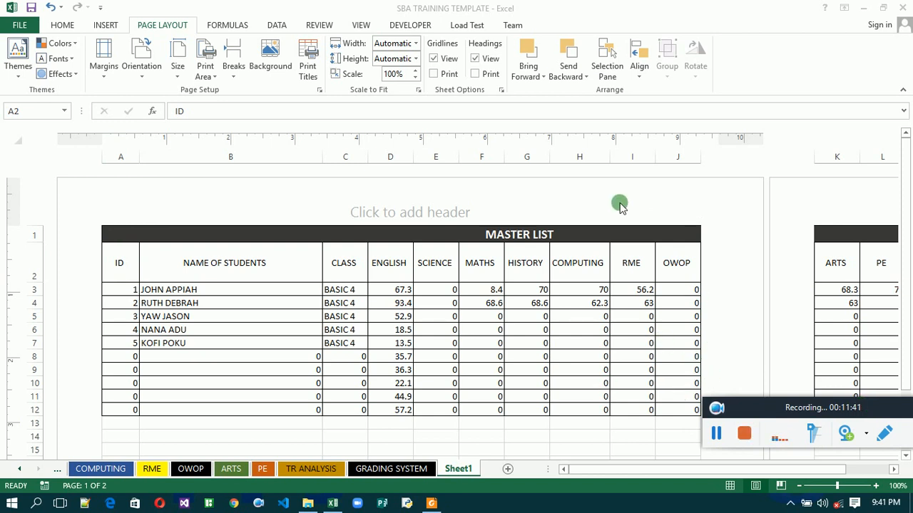
click(324, 158)
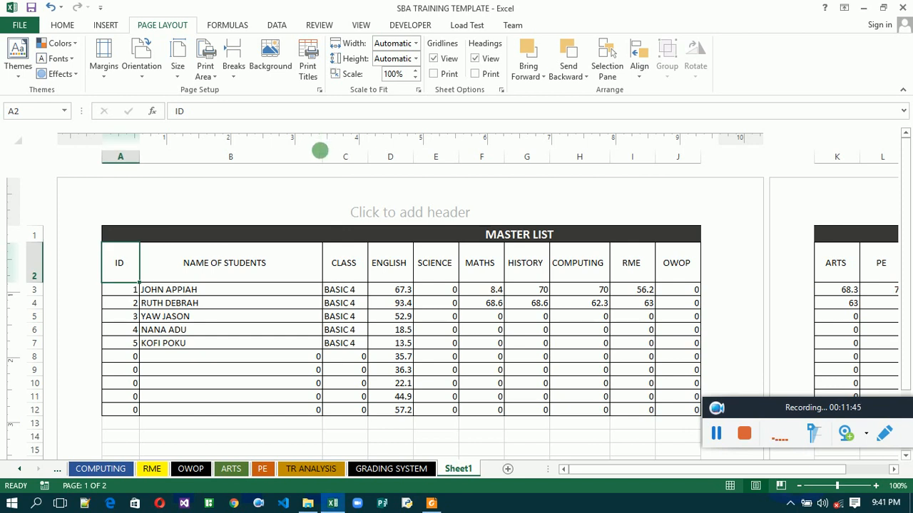
drag(327, 162, 276, 161)
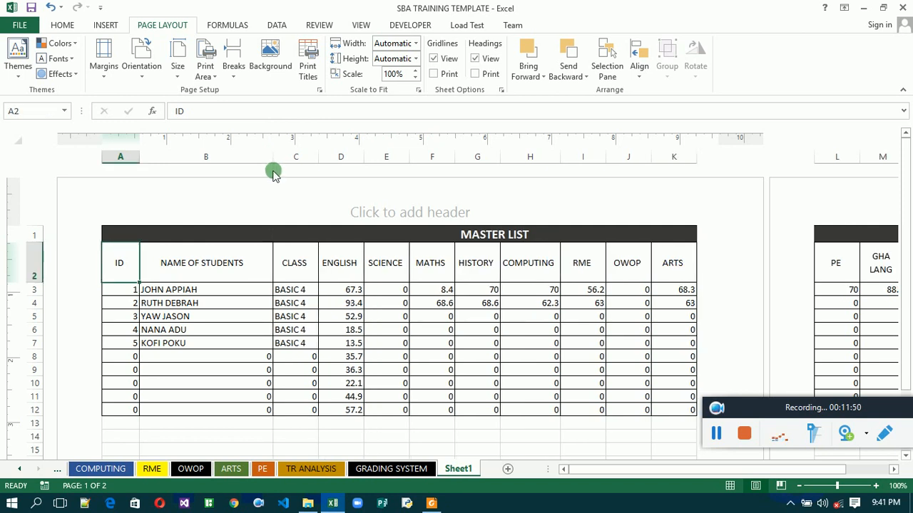
click(277, 161)
drag(277, 161, 251, 160)
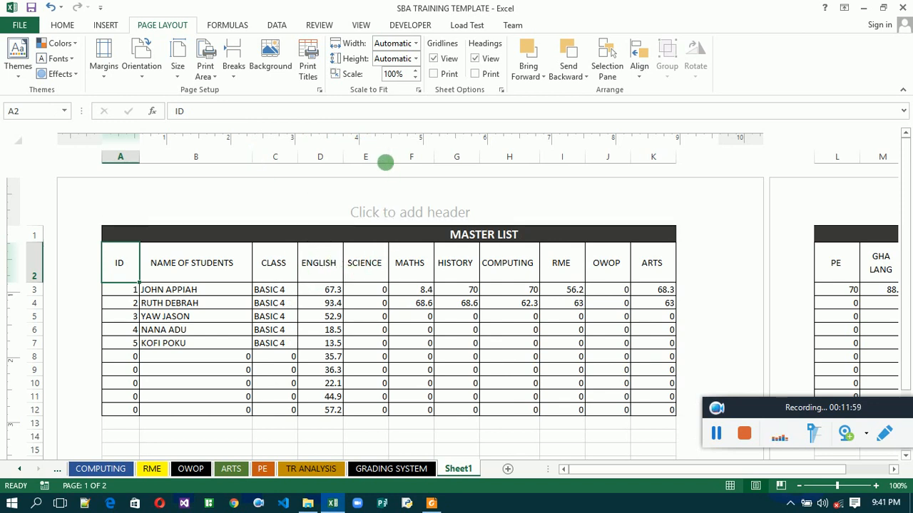
drag(387, 157, 424, 161)
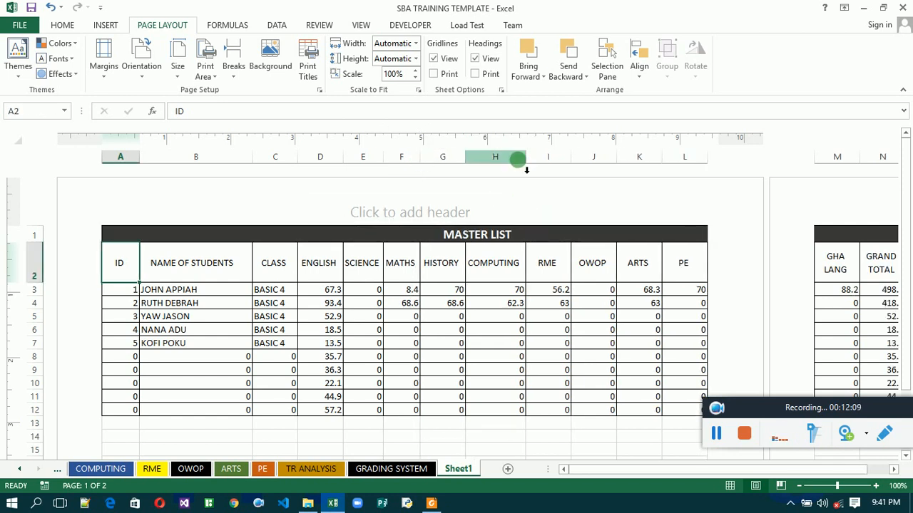
Shorten the COMPUTING header in H2 to COMP. and narrow column H to fit it
click(505, 274)
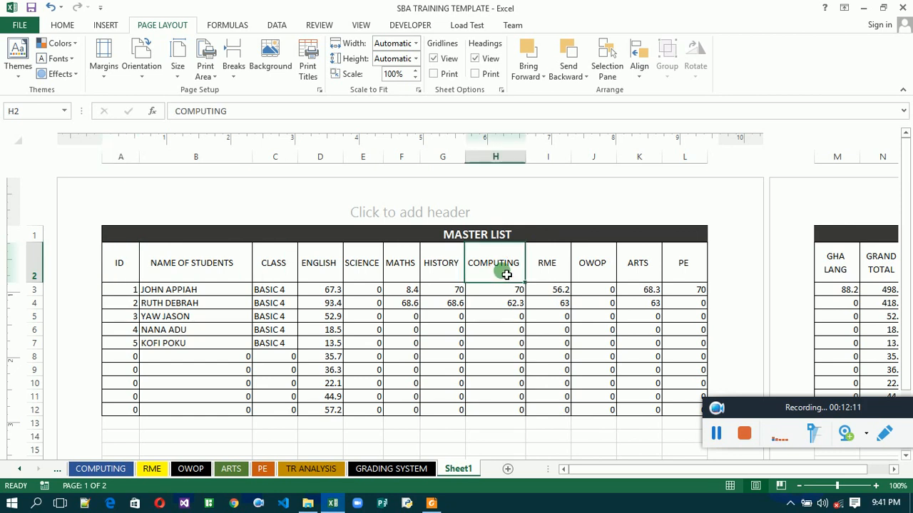
click(234, 120)
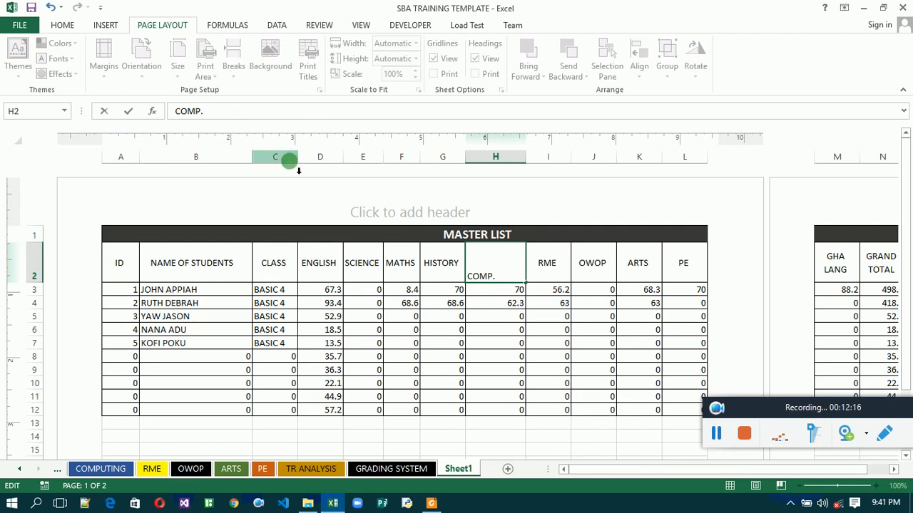
click(532, 159)
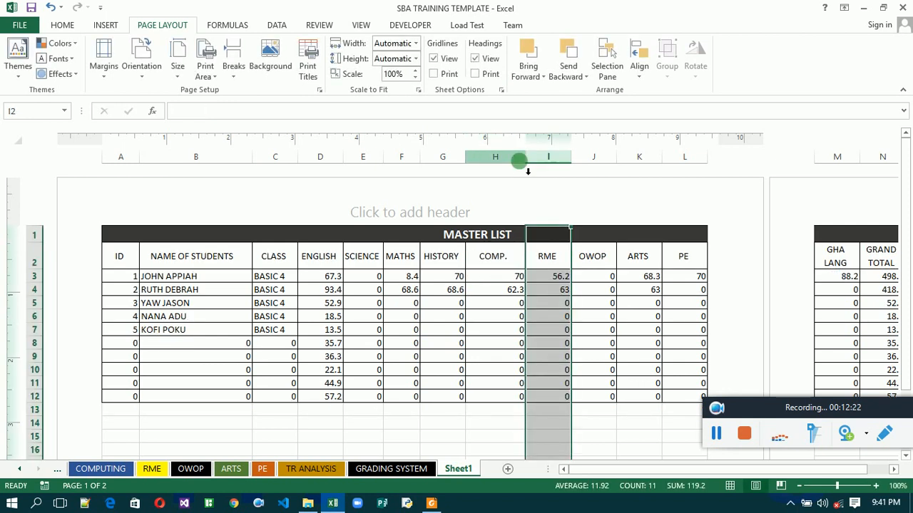
click(519, 159)
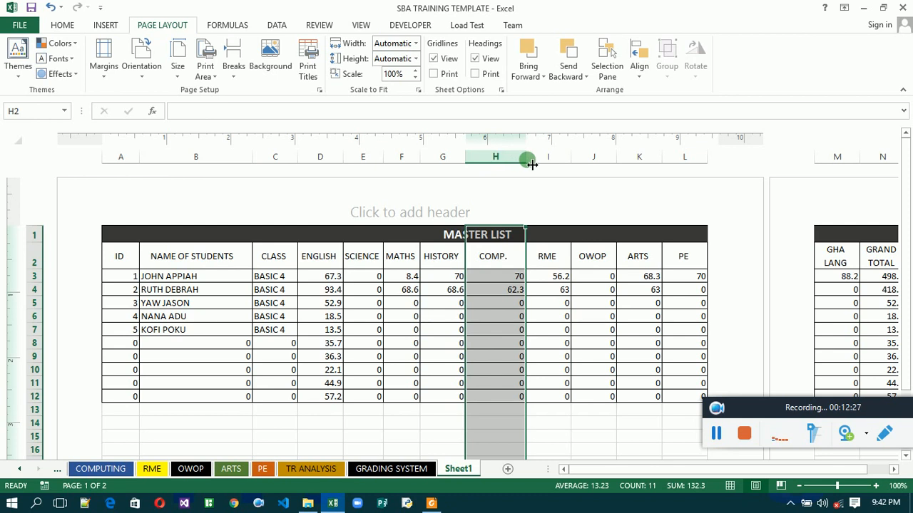
drag(531, 164, 508, 164)
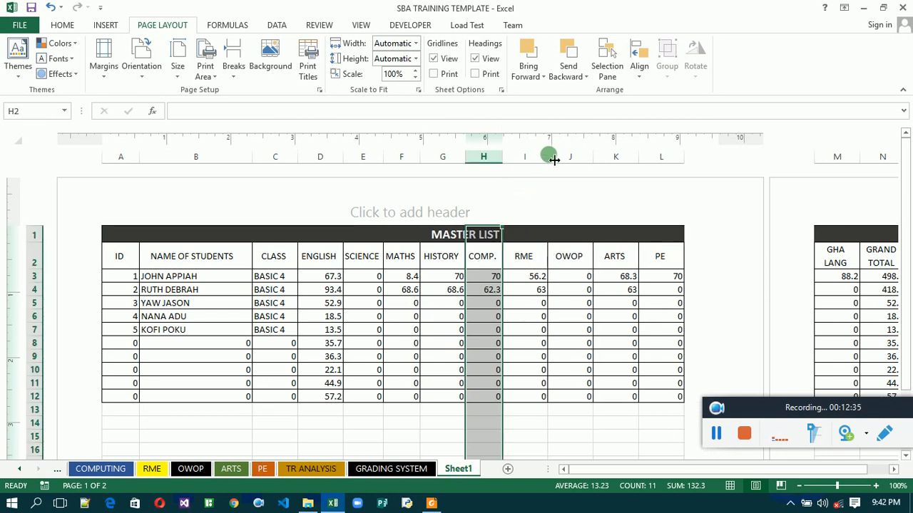
Narrow the RME, PE, ARTS and OWOP columns to bring more columns onto the first page
drag(550, 158, 536, 158)
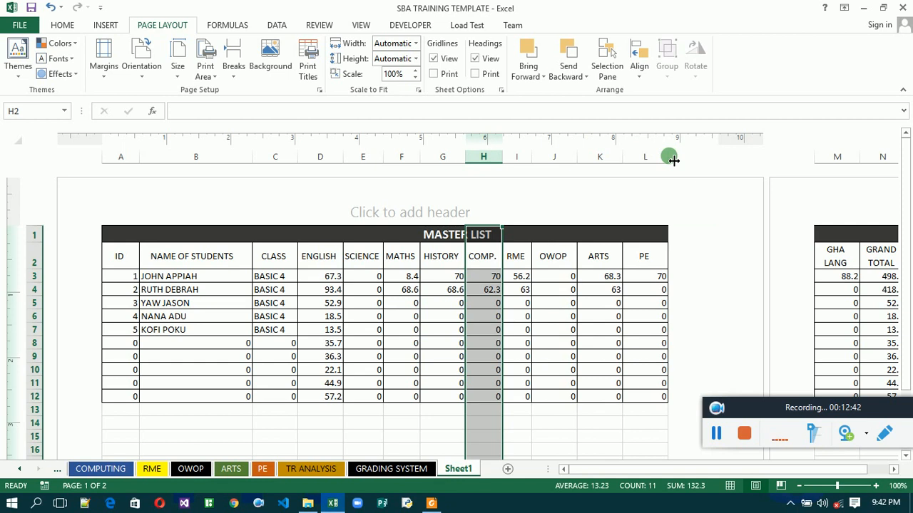
drag(673, 160, 652, 151)
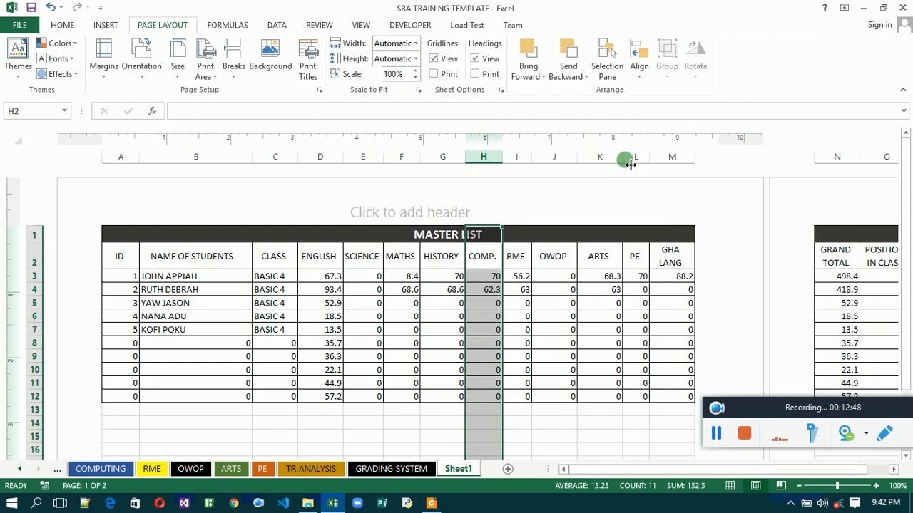
drag(630, 165, 565, 163)
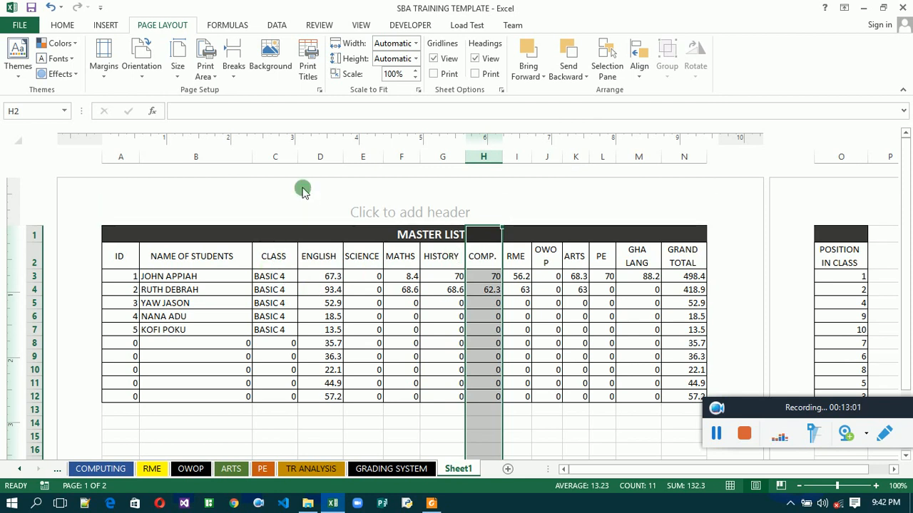
Narrow the CLASS and HISTORY columns slightly and reduce the NAME OF STUDENTS column to about 1.59 inches
drag(304, 165, 297, 163)
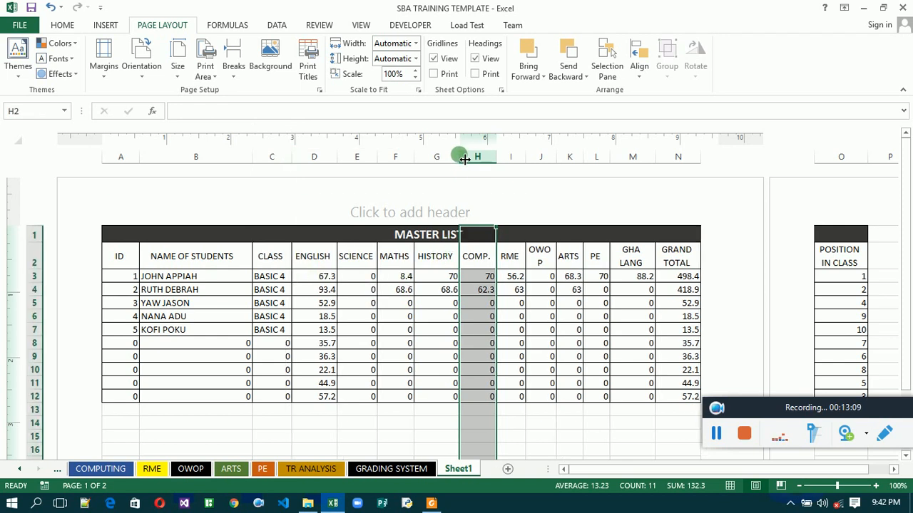
drag(464, 159, 459, 158)
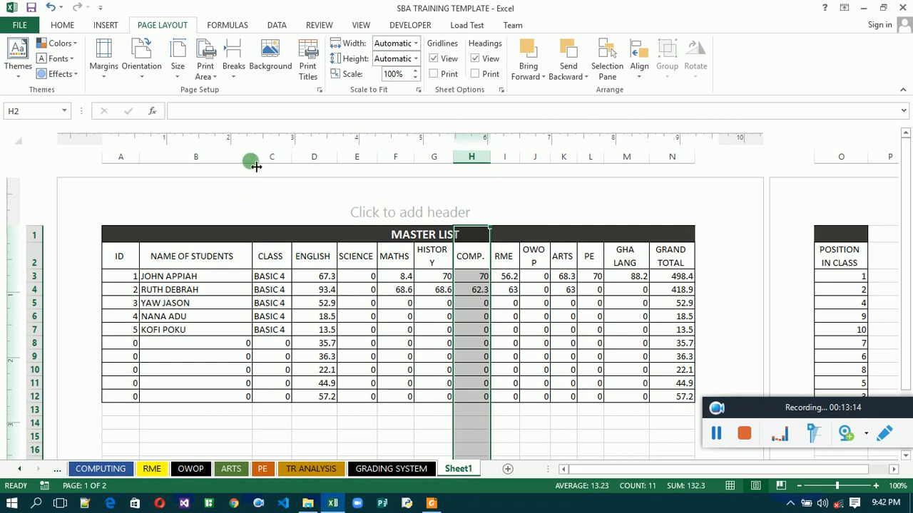
drag(258, 166, 242, 158)
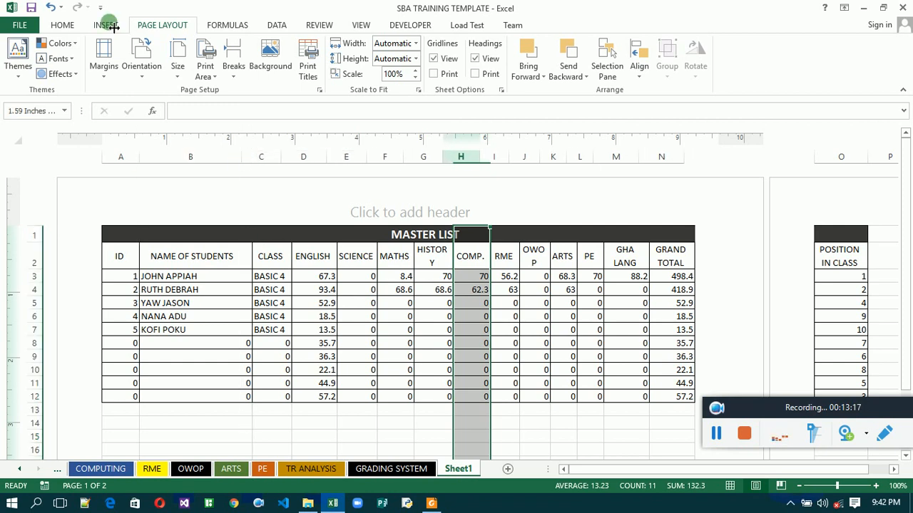
Apply the Narrow page margins preset to the master list sheet
drag(121, 66, 115, 65)
click(107, 65)
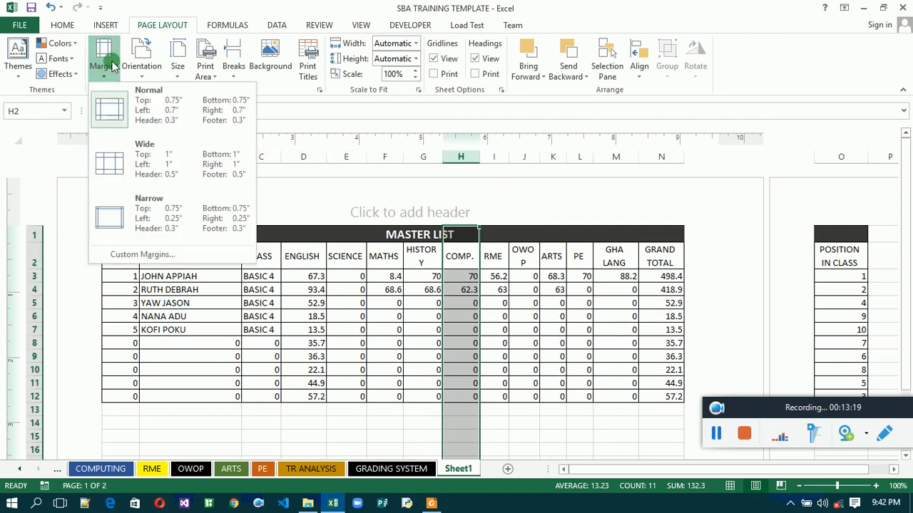
click(119, 219)
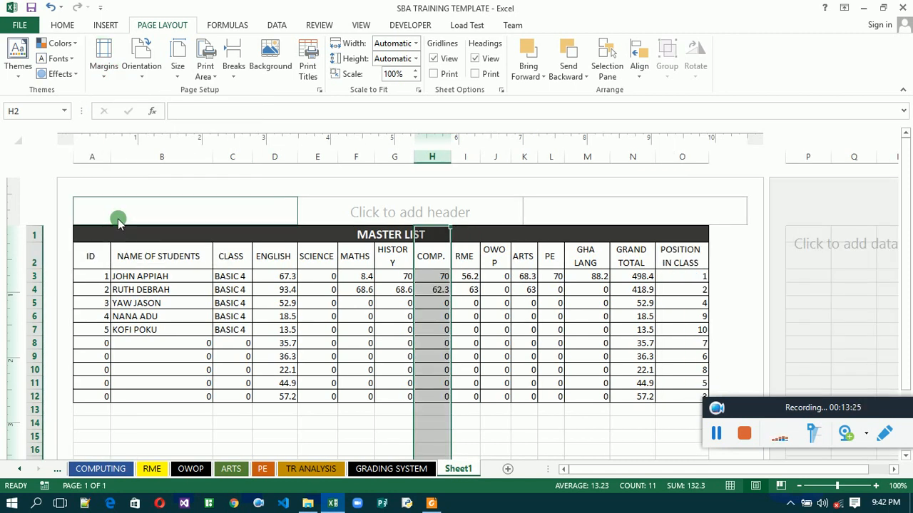
Widen the HISTORY and OWOP columns just enough for each header to fit on one line
click(553, 329)
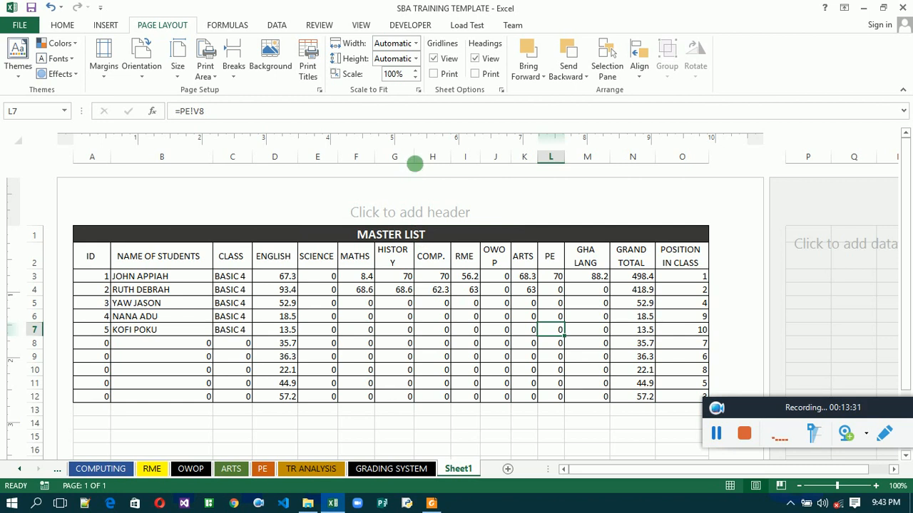
drag(414, 156, 423, 166)
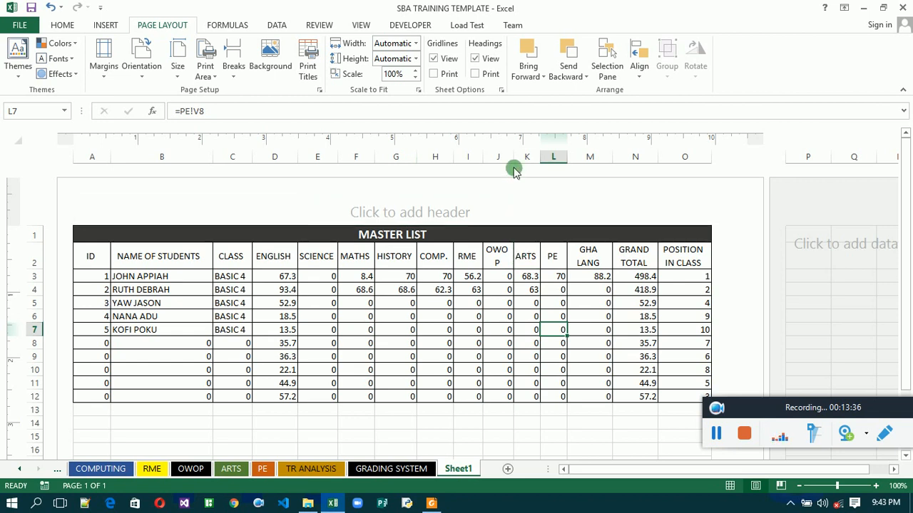
drag(519, 162, 522, 162)
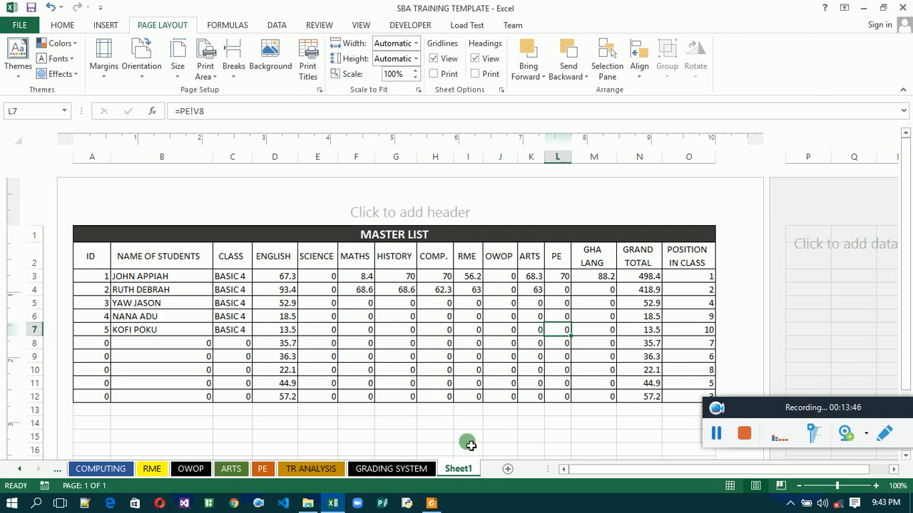
Rename Sheet1 as MASTER LIST
right_click(471, 474)
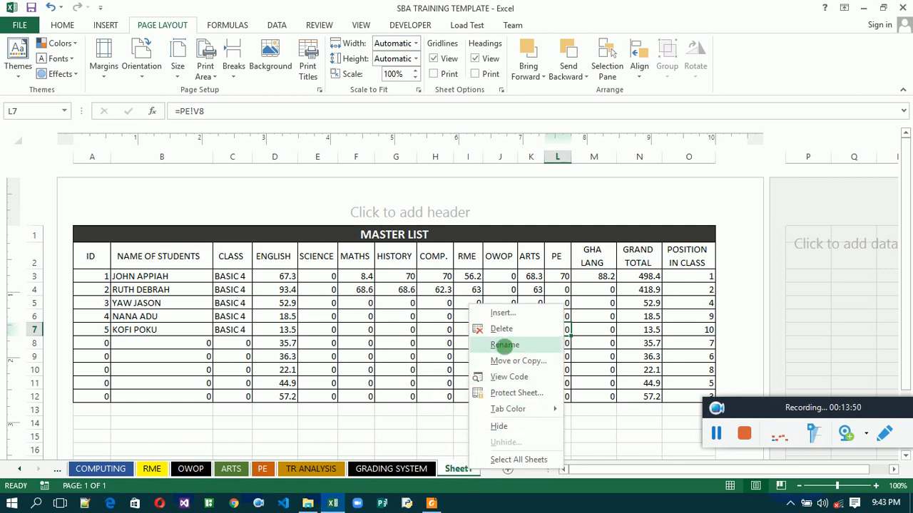
click(506, 346)
text(M)
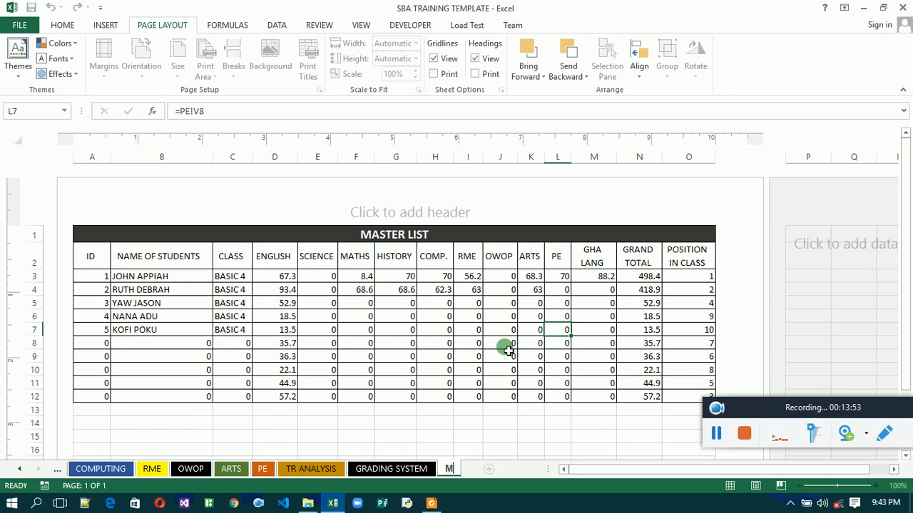
text(ASTER LIST)
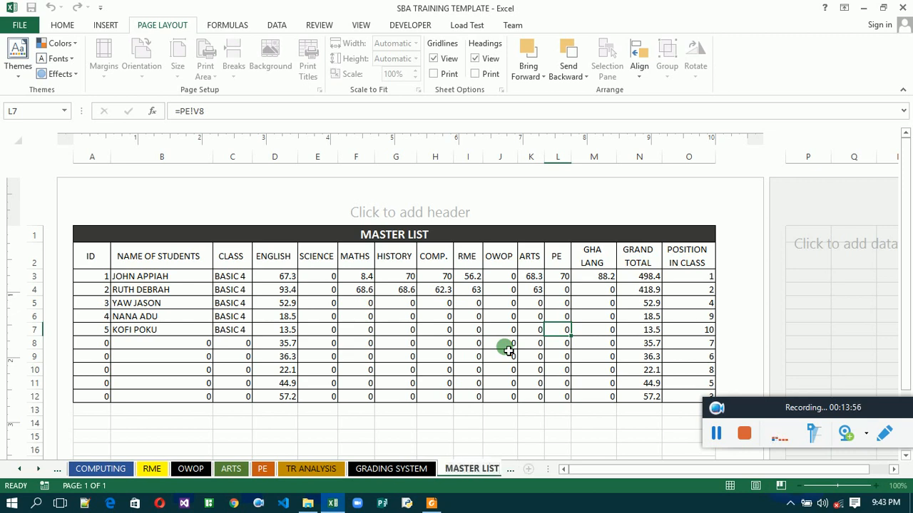
click(508, 349)
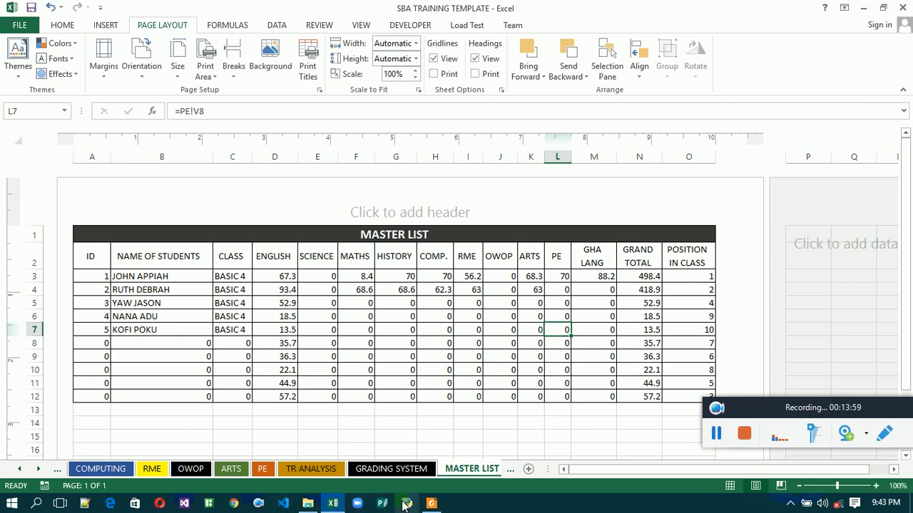
Set the MASTER LIST sheet's tab color to standard purple and return the sheet to Normal view
click(460, 470)
right_click(461, 472)
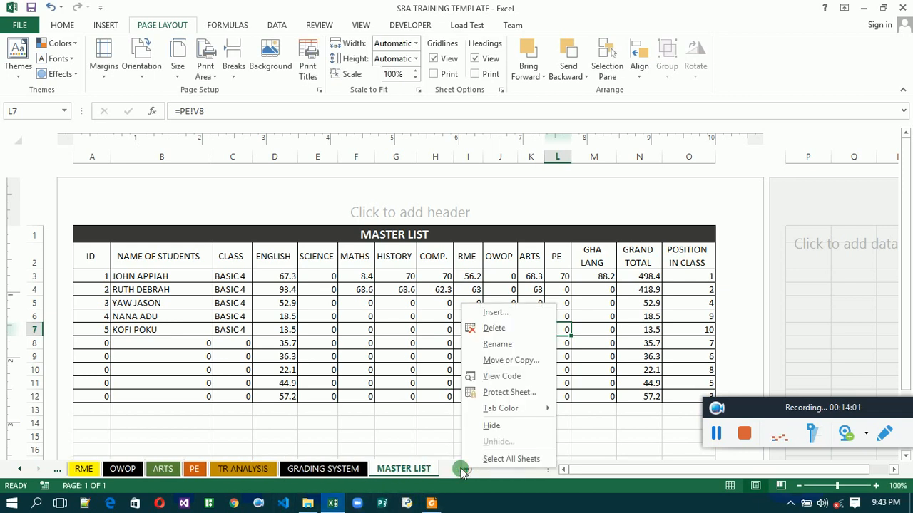
right_click(413, 468)
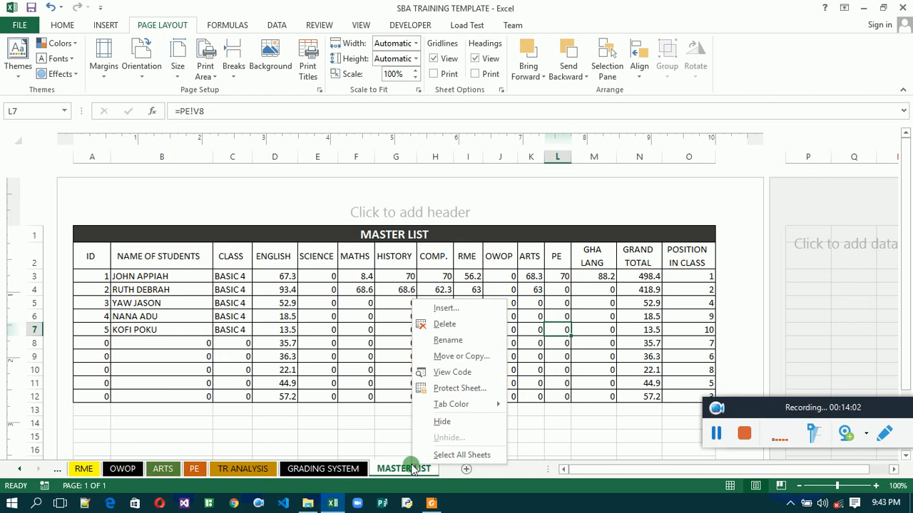
click(448, 406)
click(495, 412)
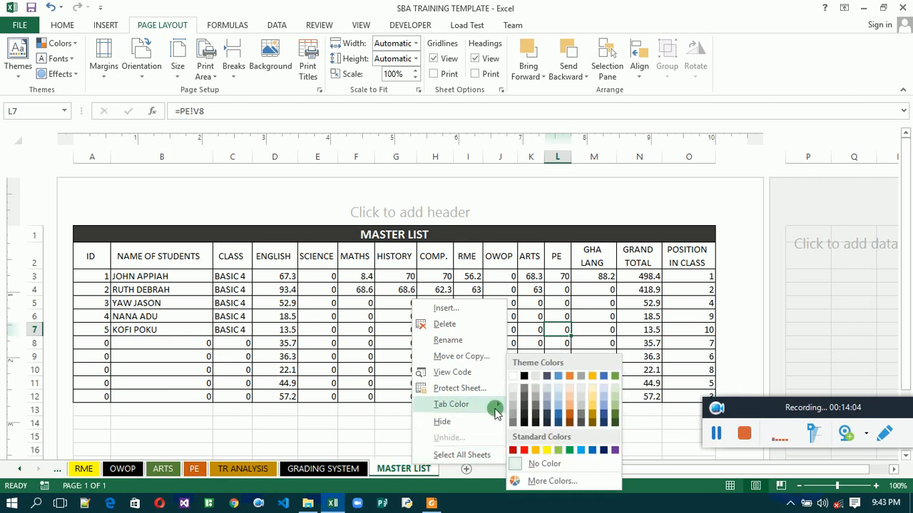
click(616, 450)
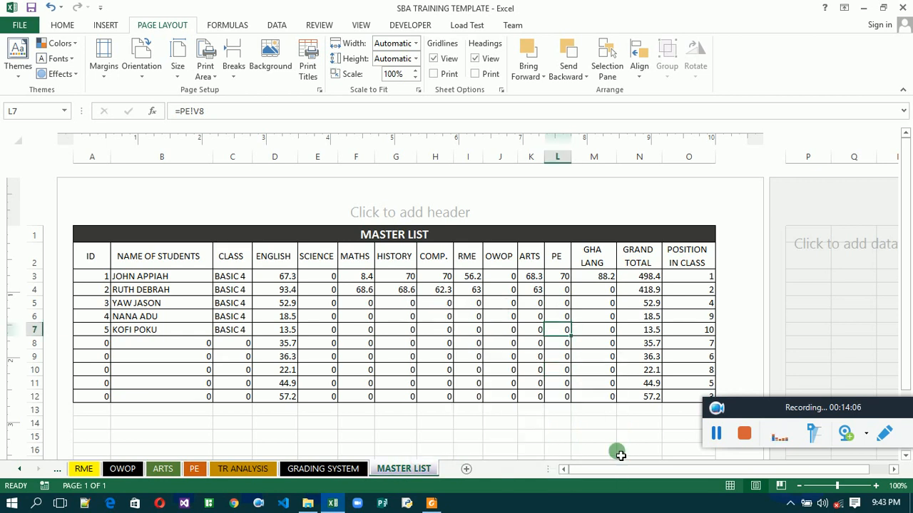
click(730, 486)
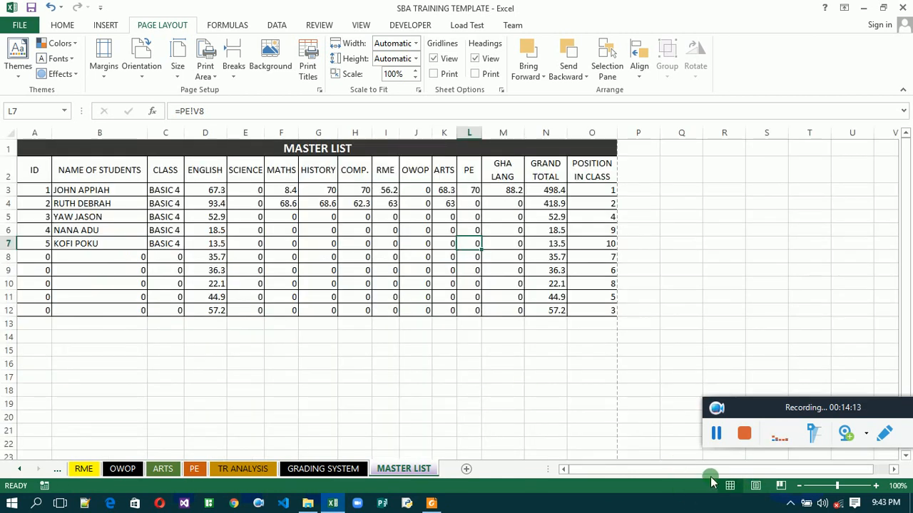
click(564, 472)
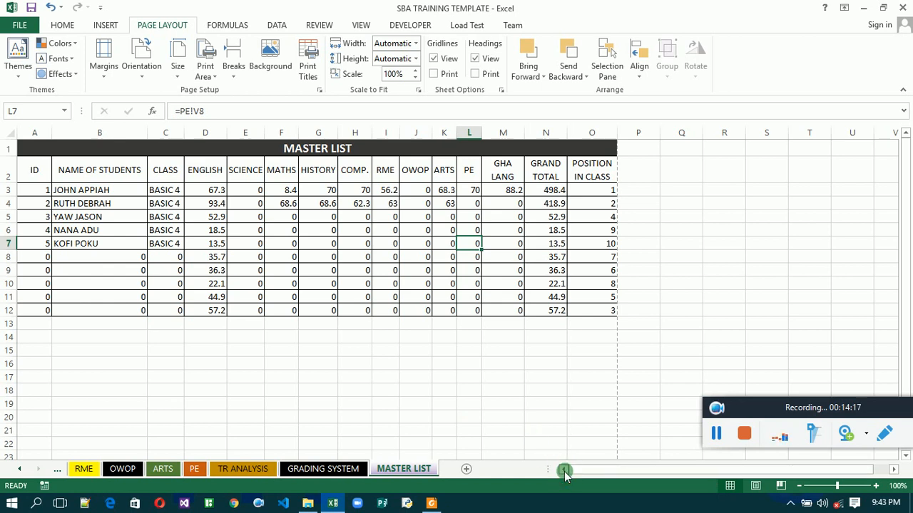